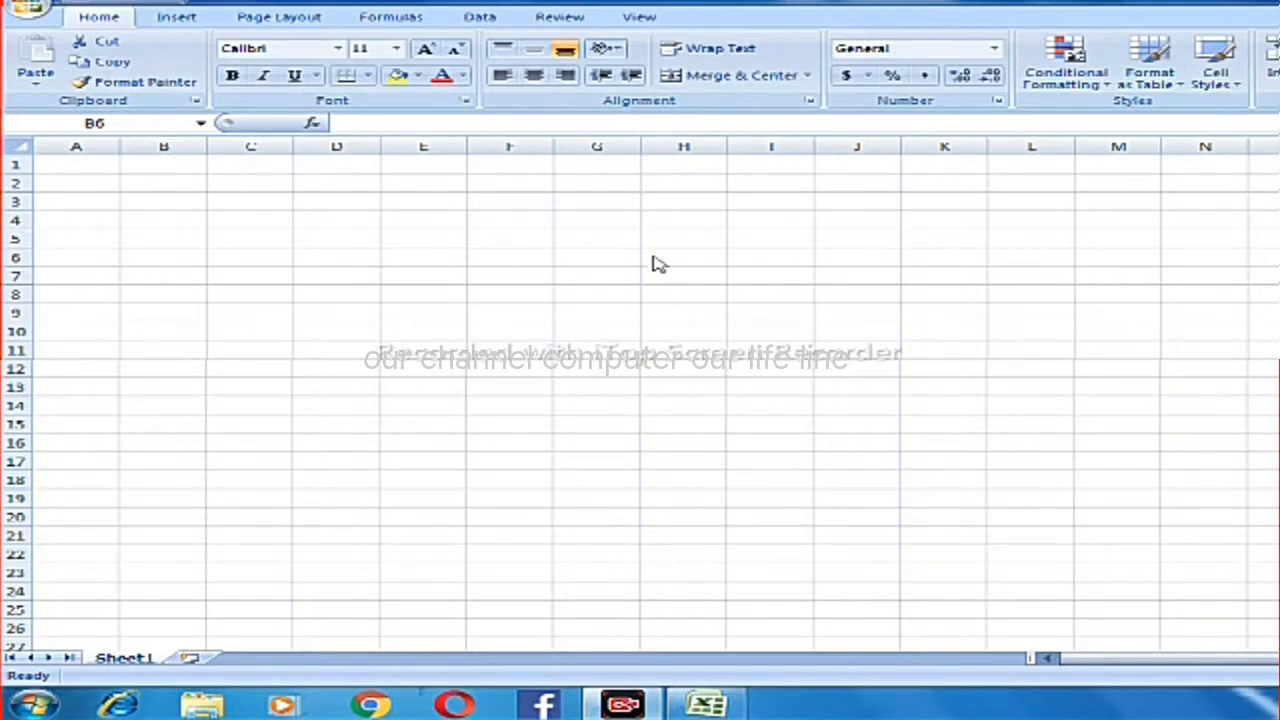
Enter the title PURCHASE ORDER in cell A1.
click(65, 162)
key(BackSpace)
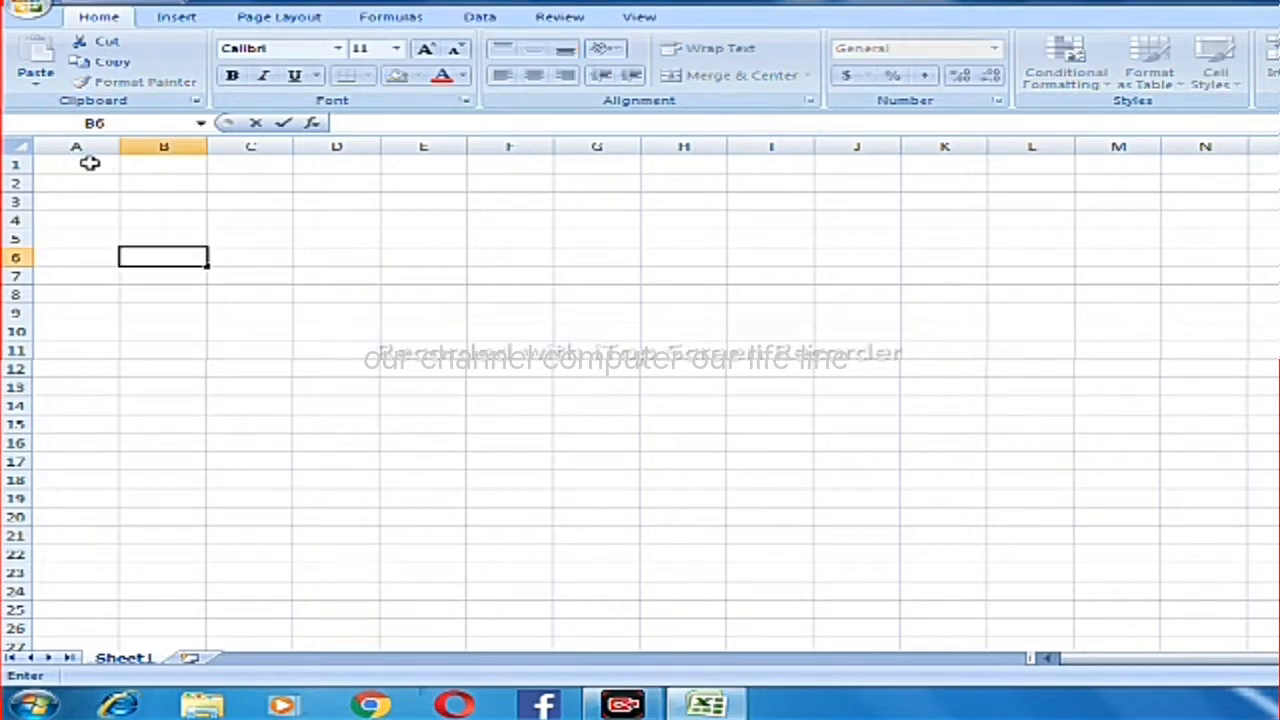
click(88, 162)
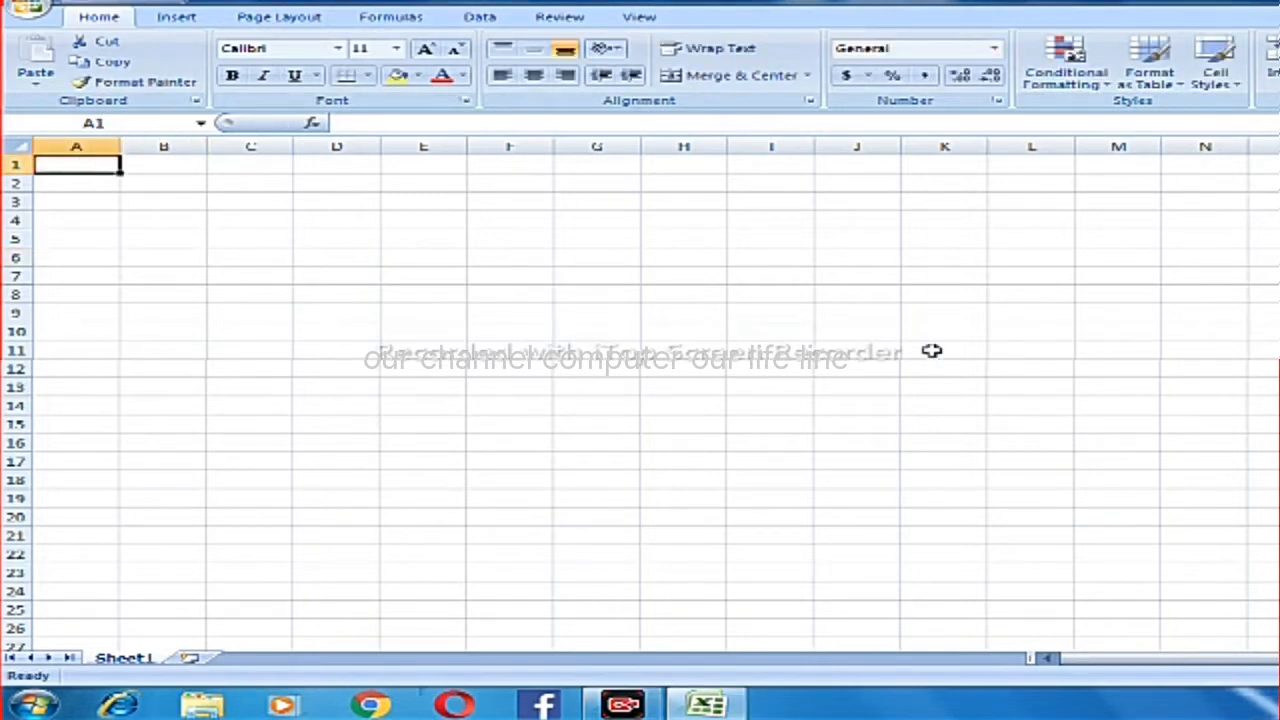
text(PUR)
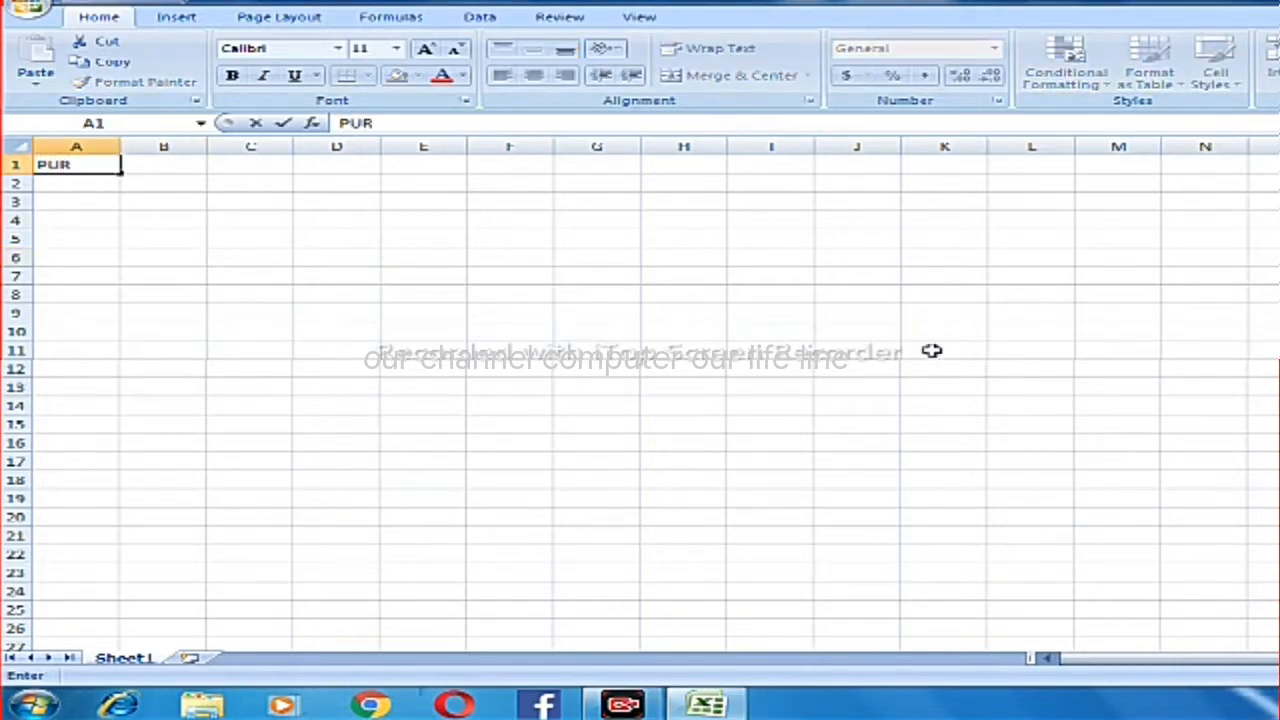
text(CHASE)
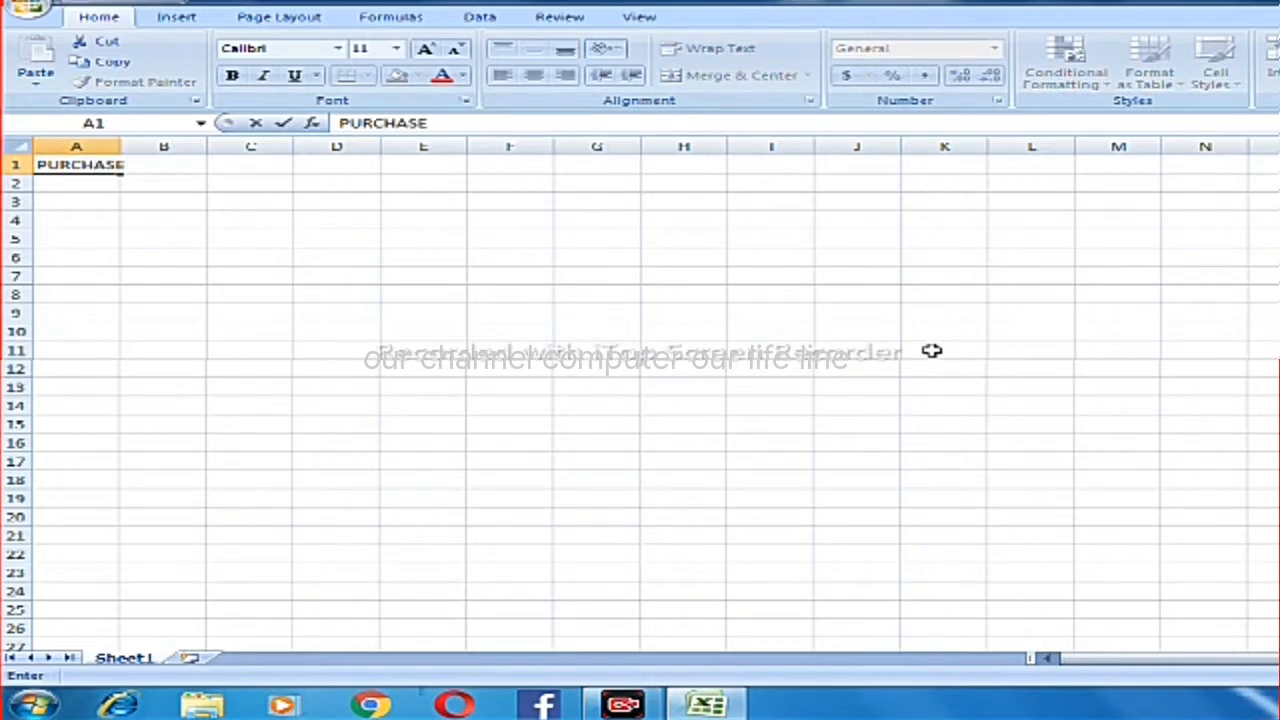
text( ORDER)
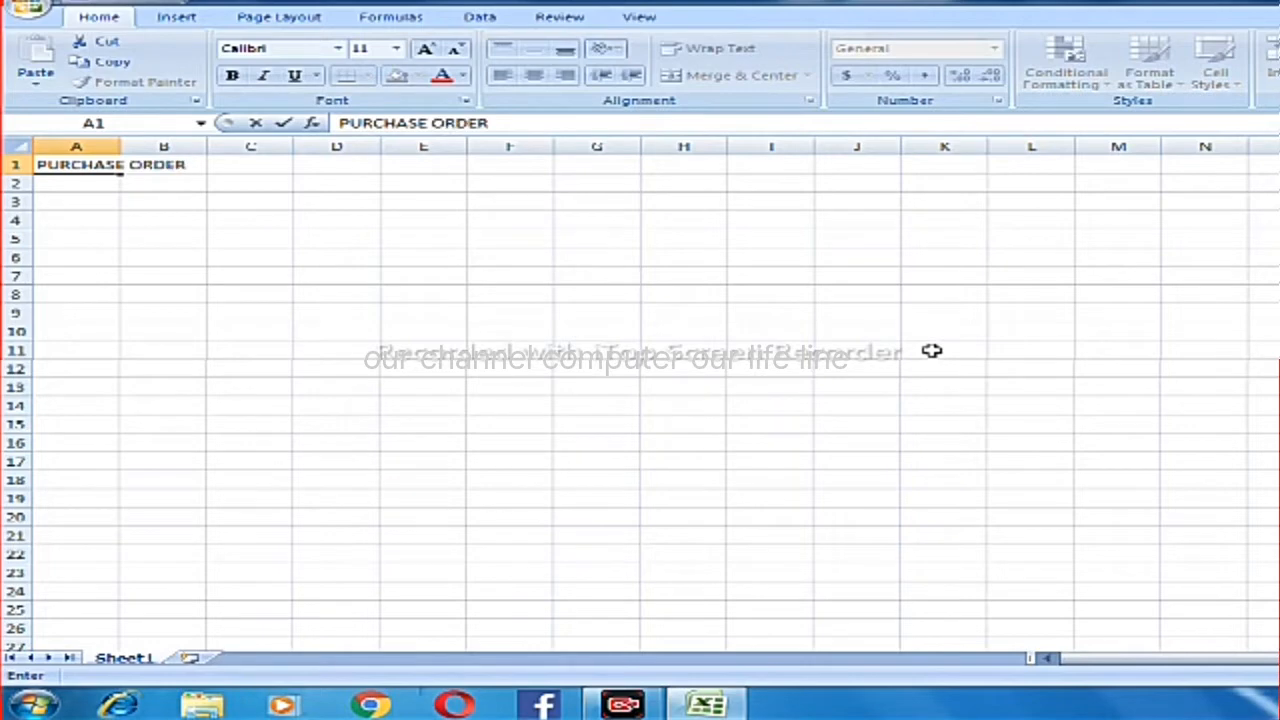
key(Tab)
Merge and center the title across A1:H1 and format it as bold text at size 12.
key(Left)
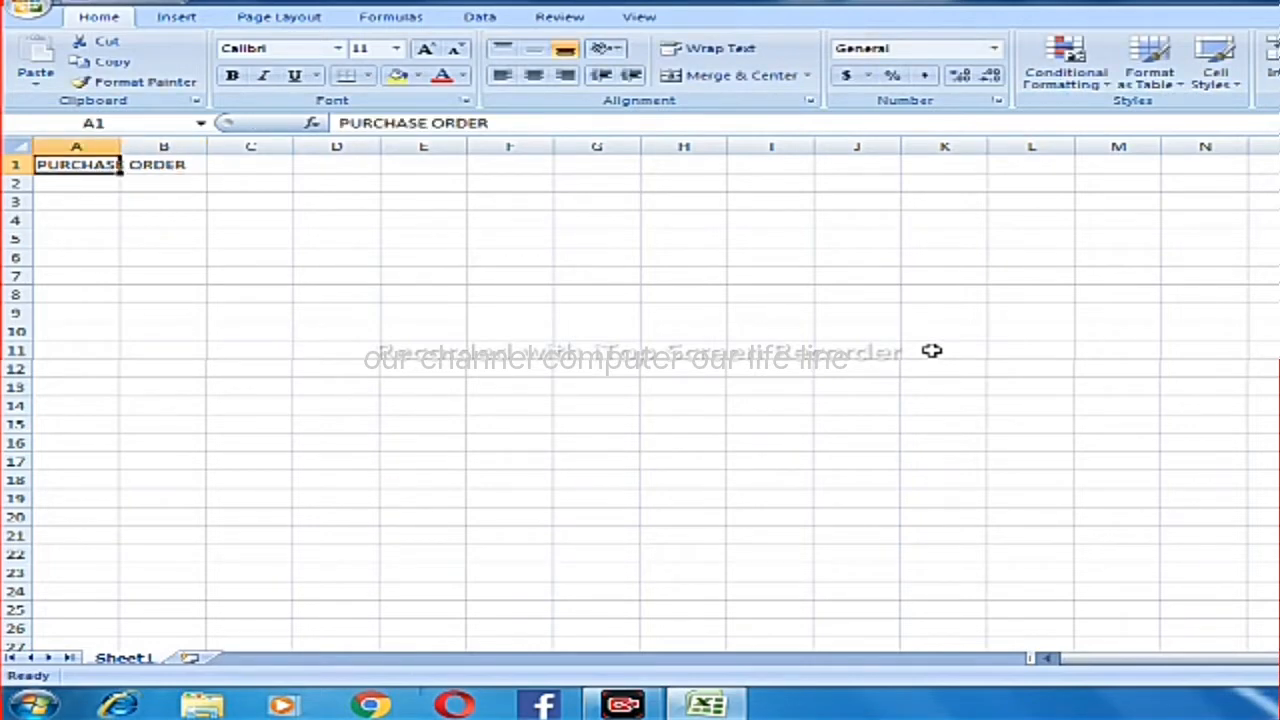
key(shift+Right)
key(shift+Right)
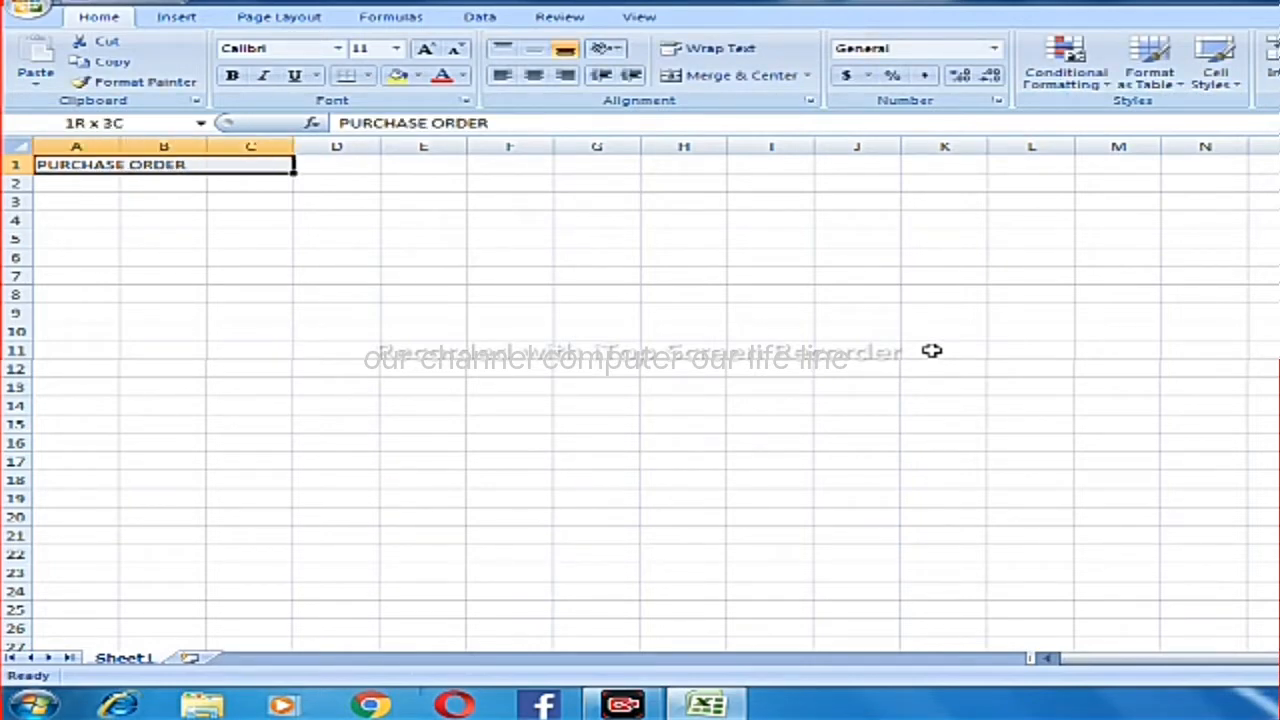
key(shift+Right)
key(shift+Right)
key(shift+Right)
key(shift+Right)
key(shift+Right)
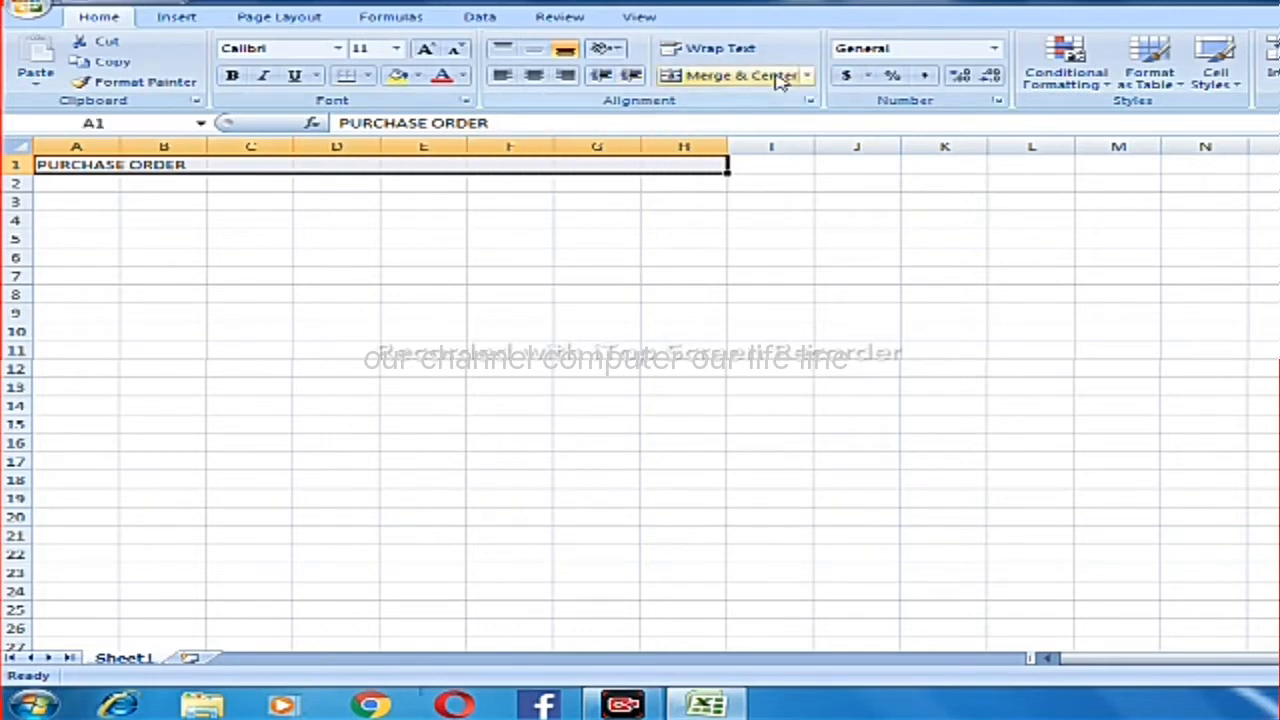
click(740, 75)
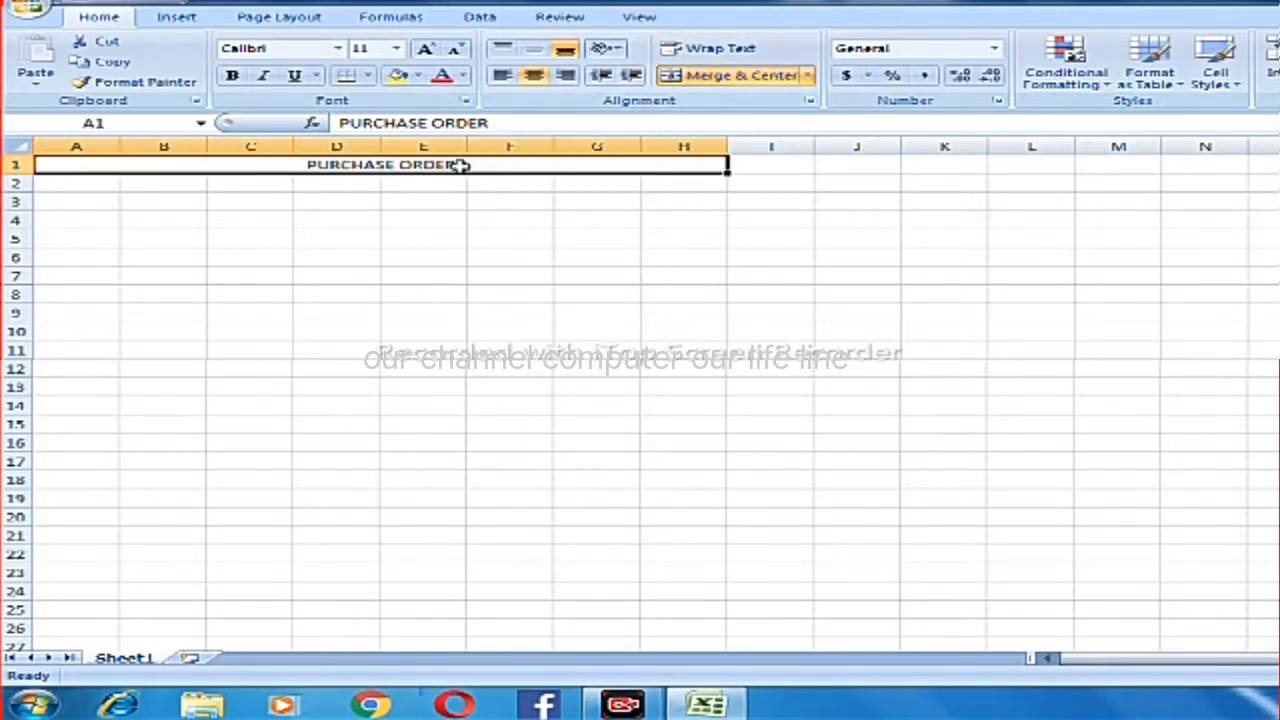
click(425, 48)
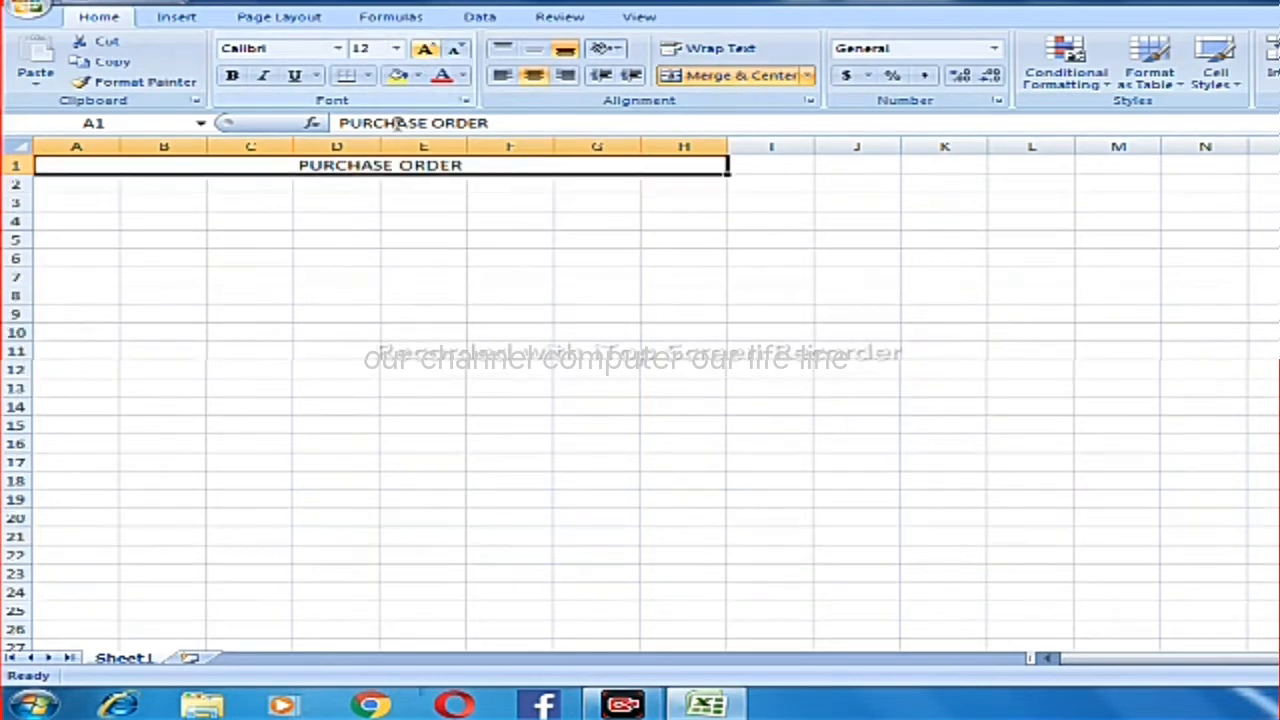
click(232, 76)
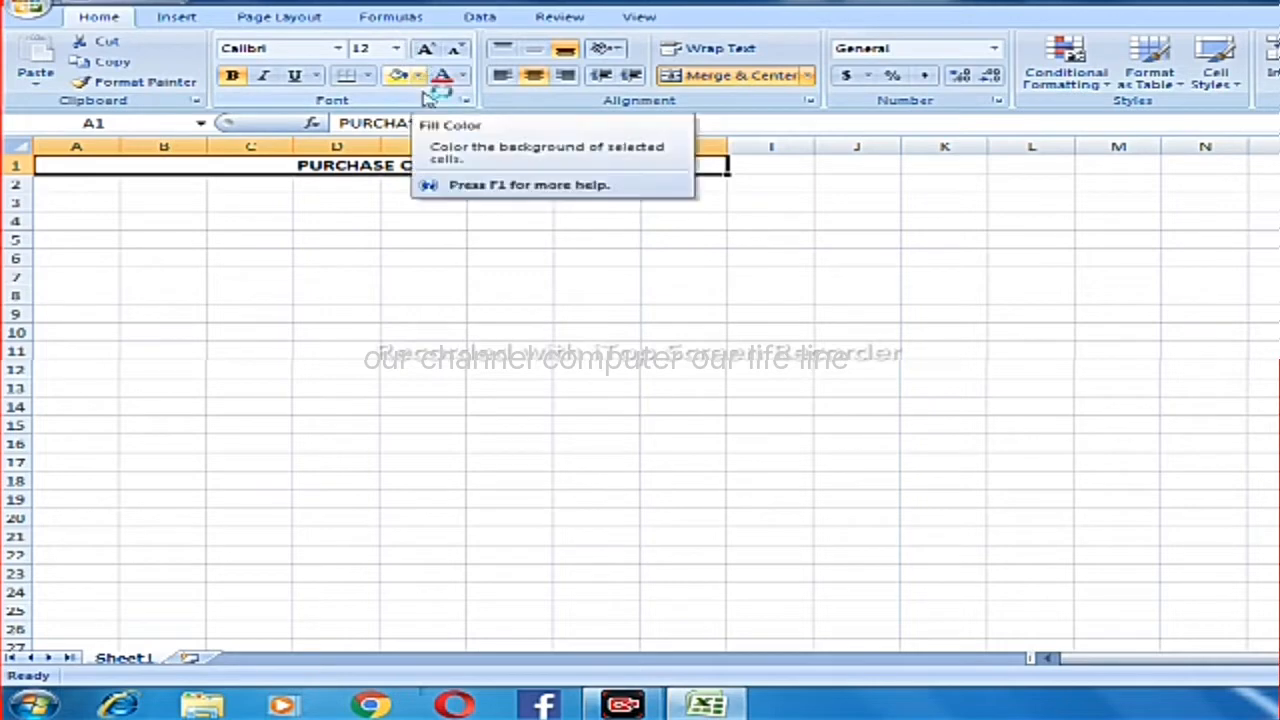
Enter the company name JAY PHARMACEUTICALS LTD in cell A2.
click(84, 197)
click(84, 186)
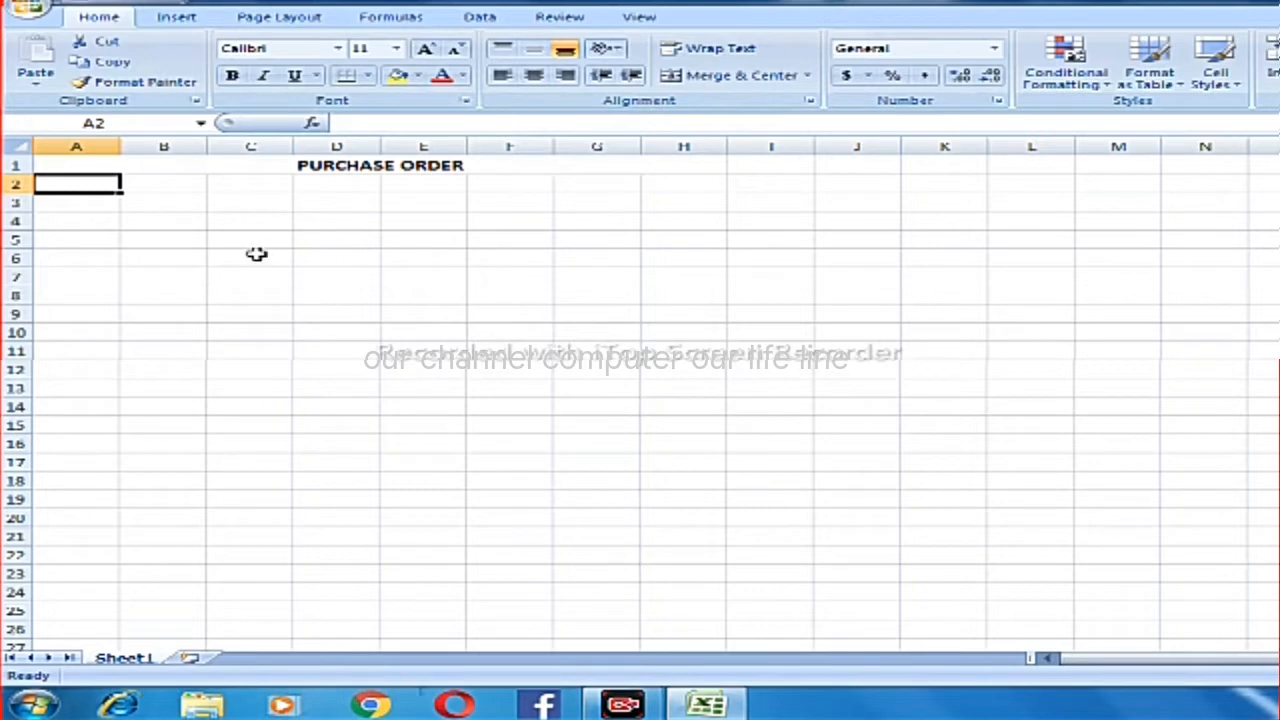
text(A)
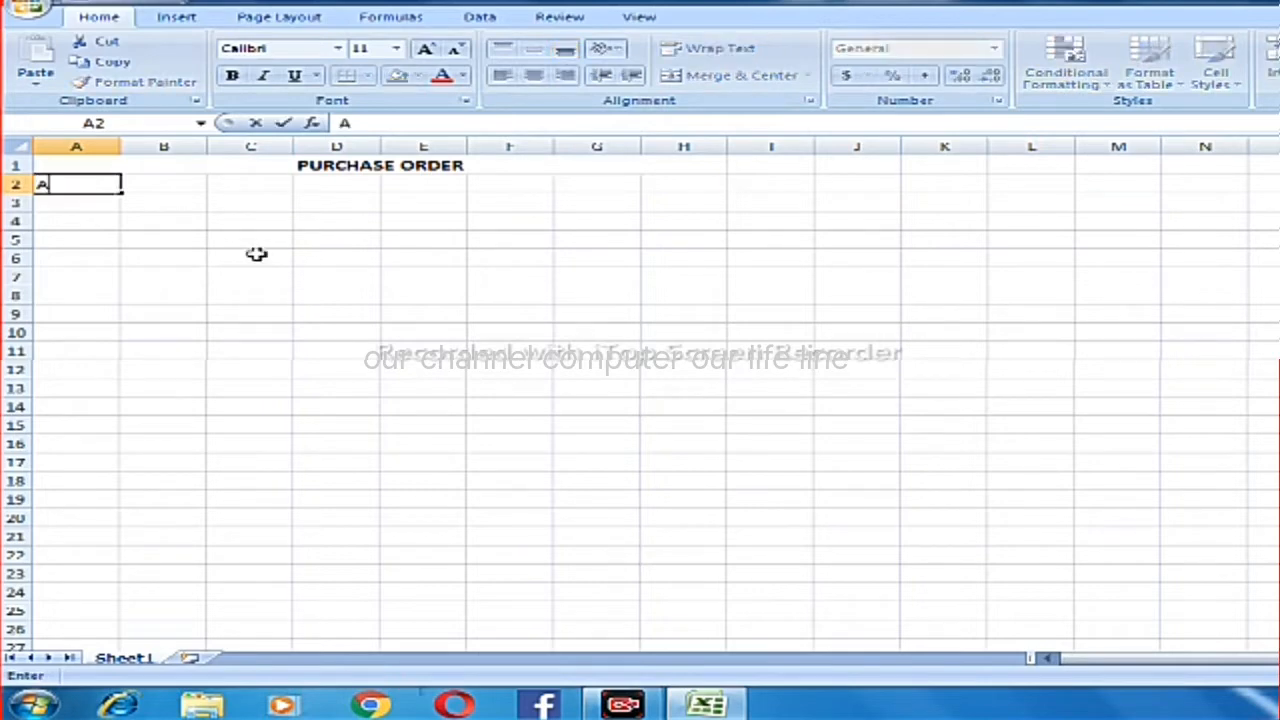
key(BackSpace)
text(JAY PH)
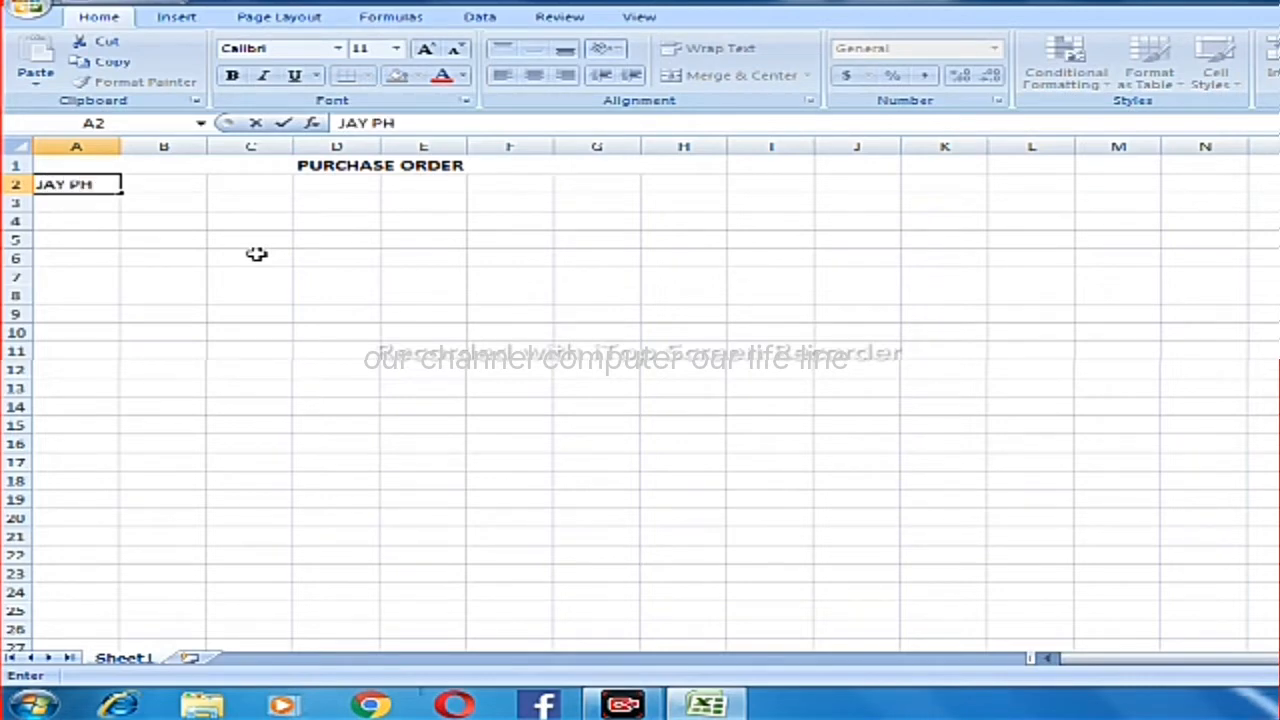
text(ARMACE)
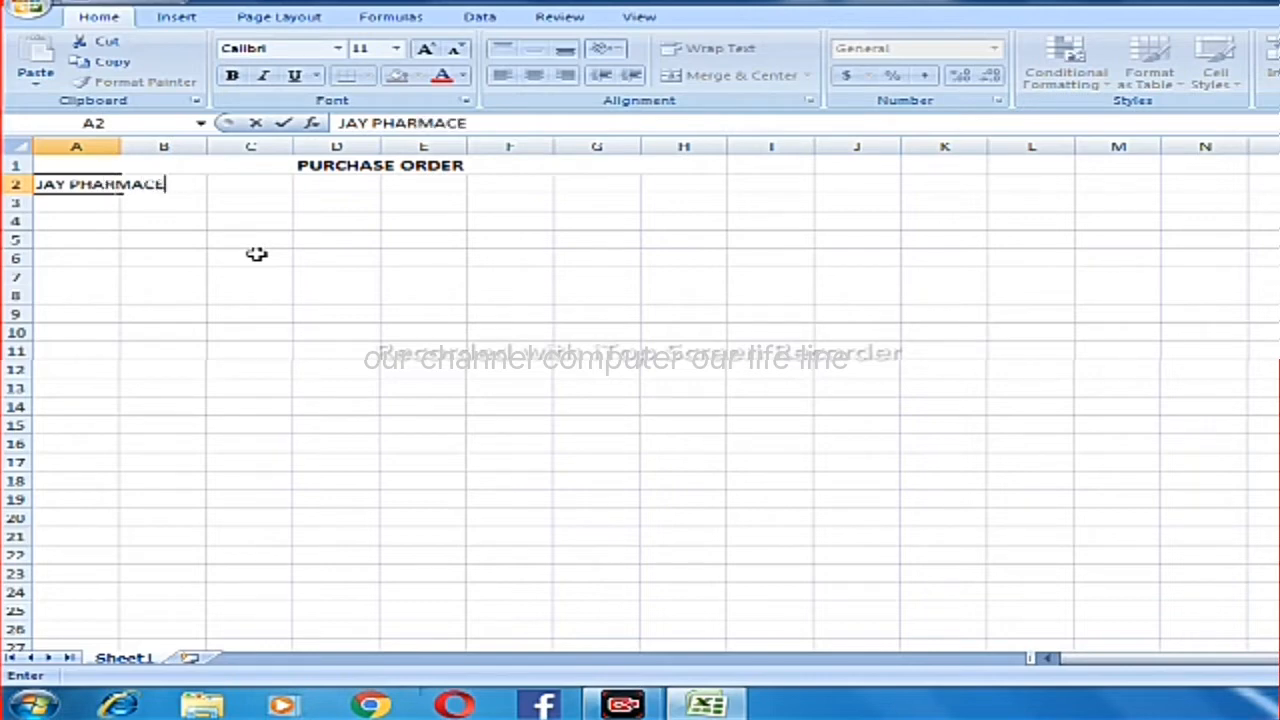
text(UTICALS )
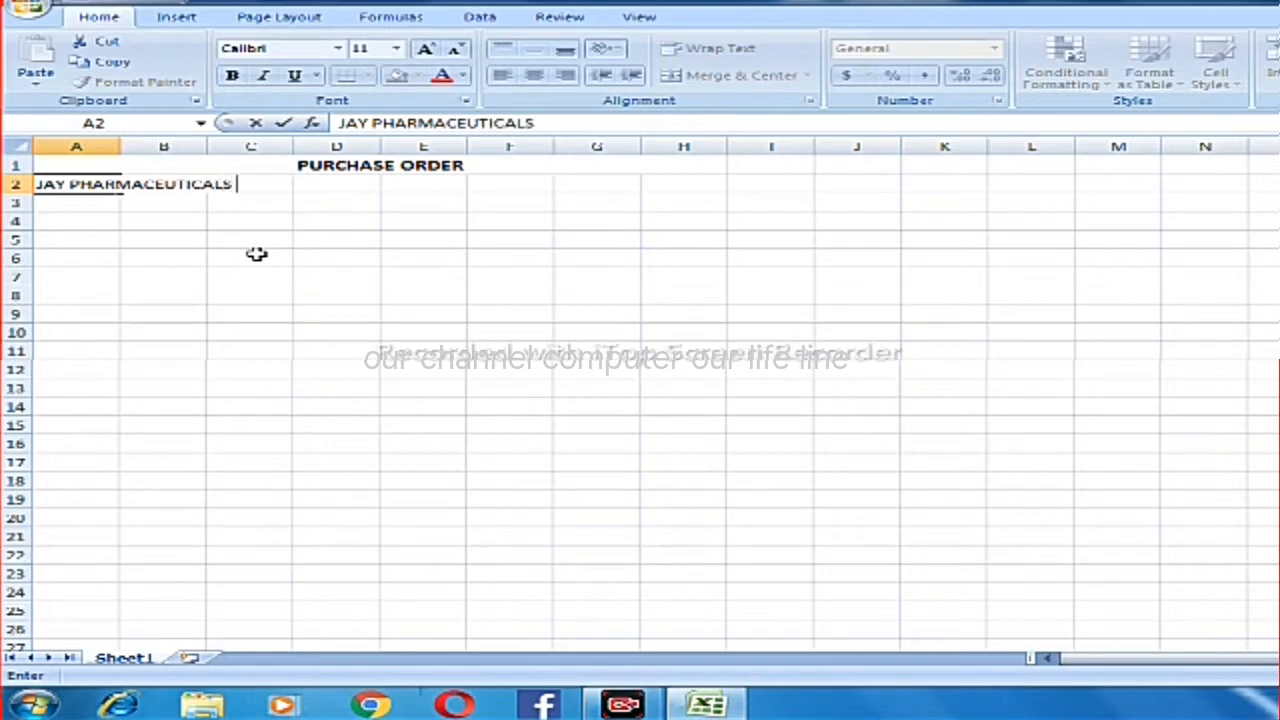
text(LTD)
key(Return)
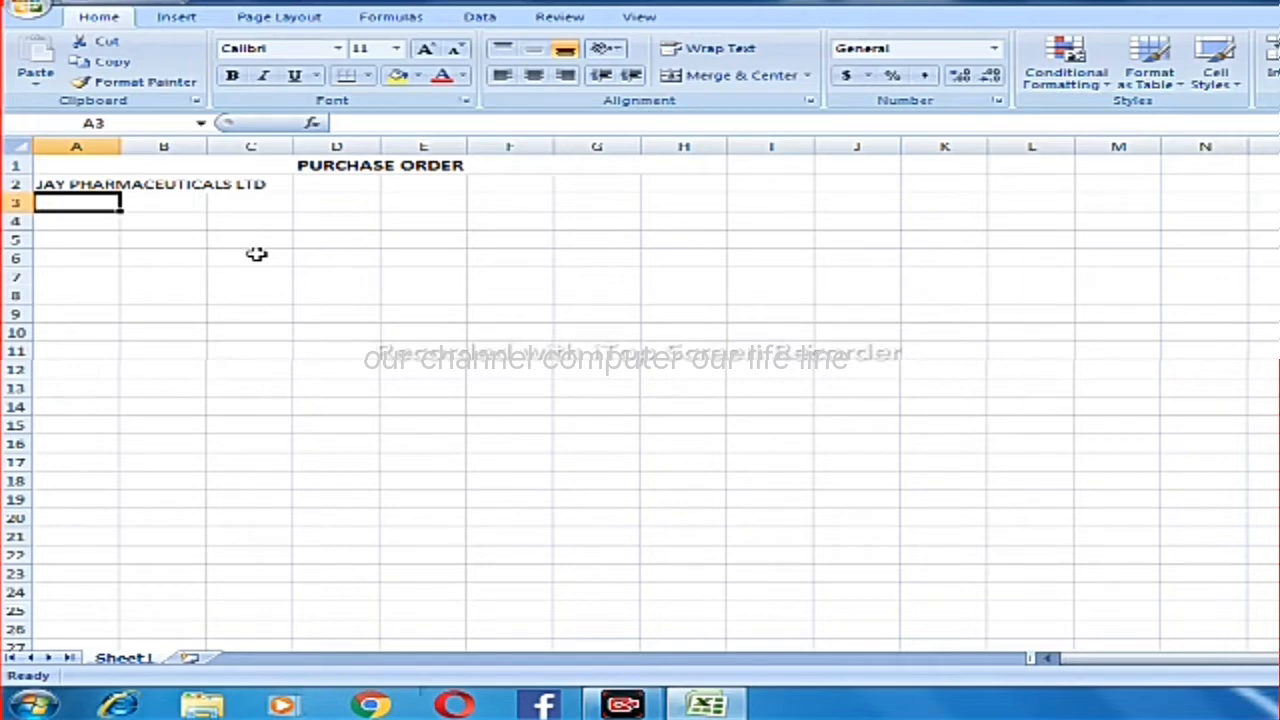
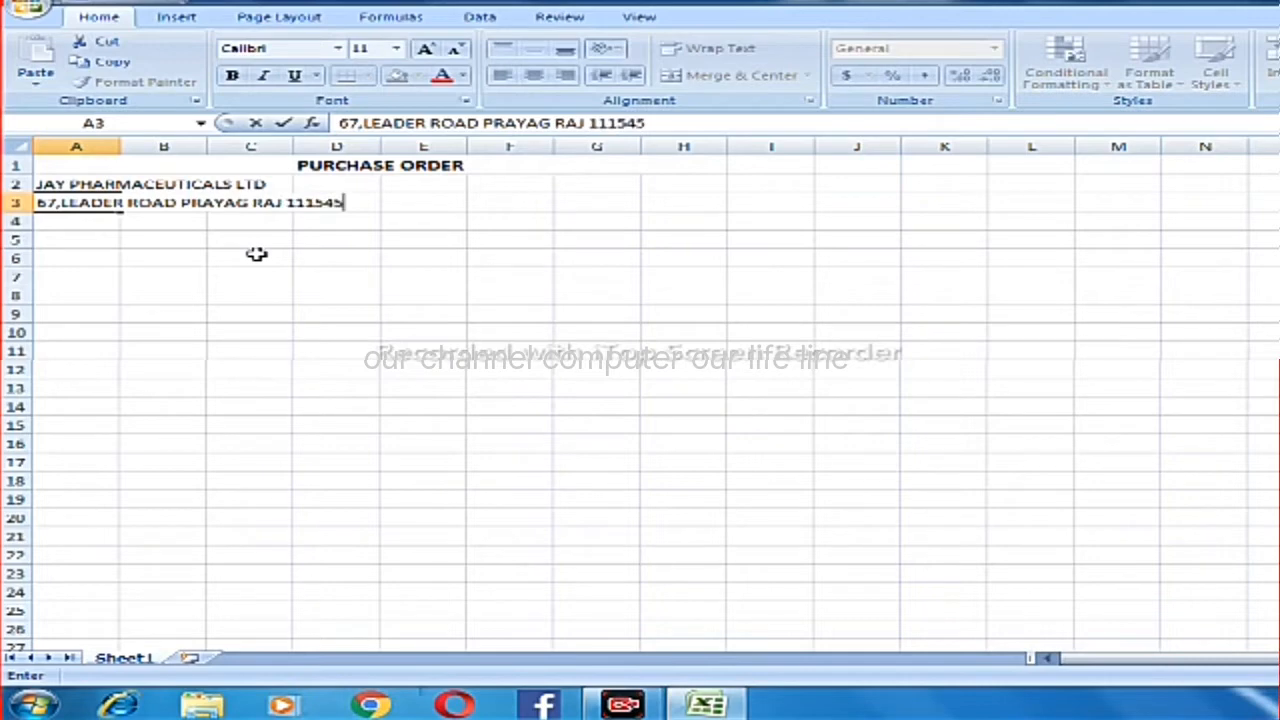
Enter the company's street address with city and postal code in cell A3.
key(Return)
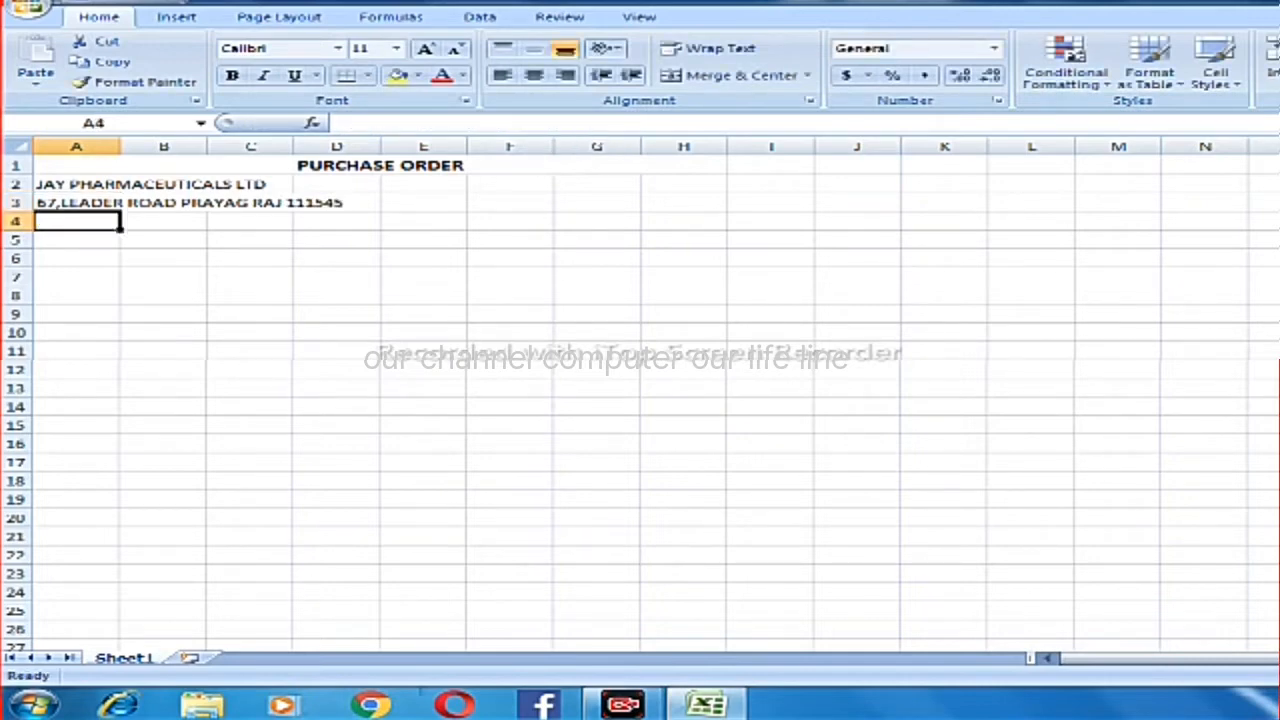
Enter the label "PHONE NO:" followed by the company's two comma-separated phone numbers in cell A4.
text(PH)
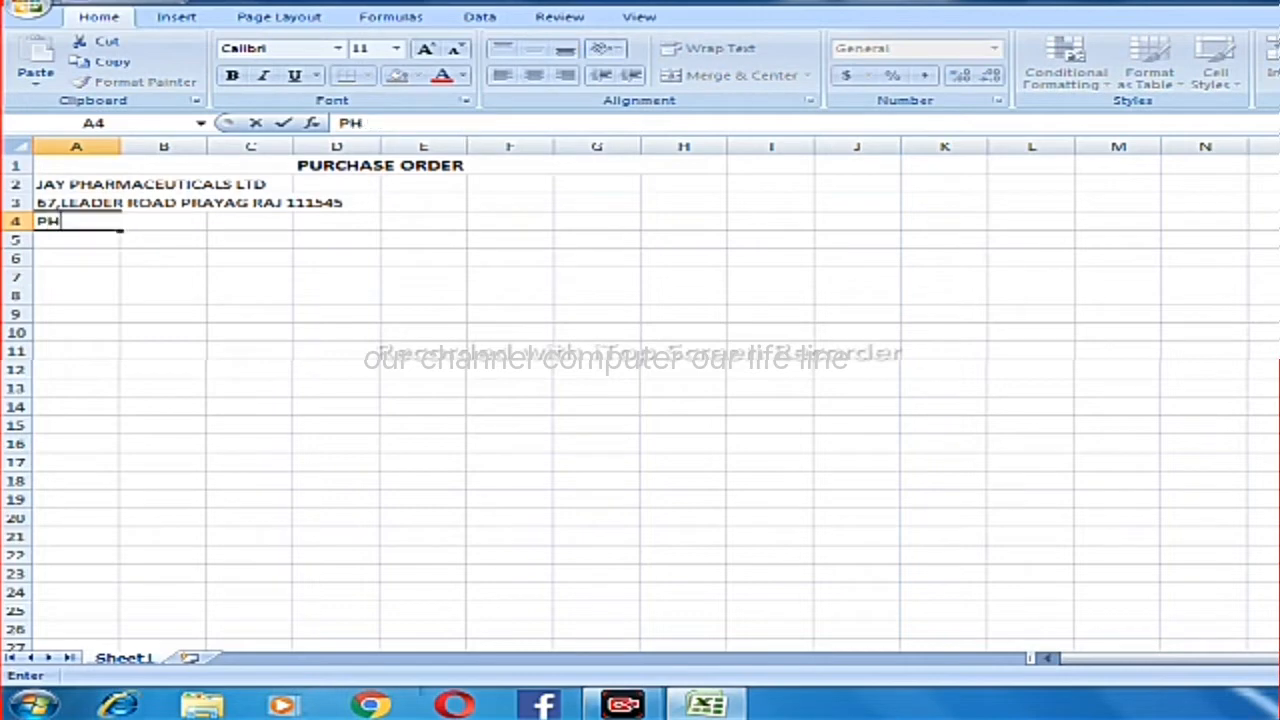
text(ONE )
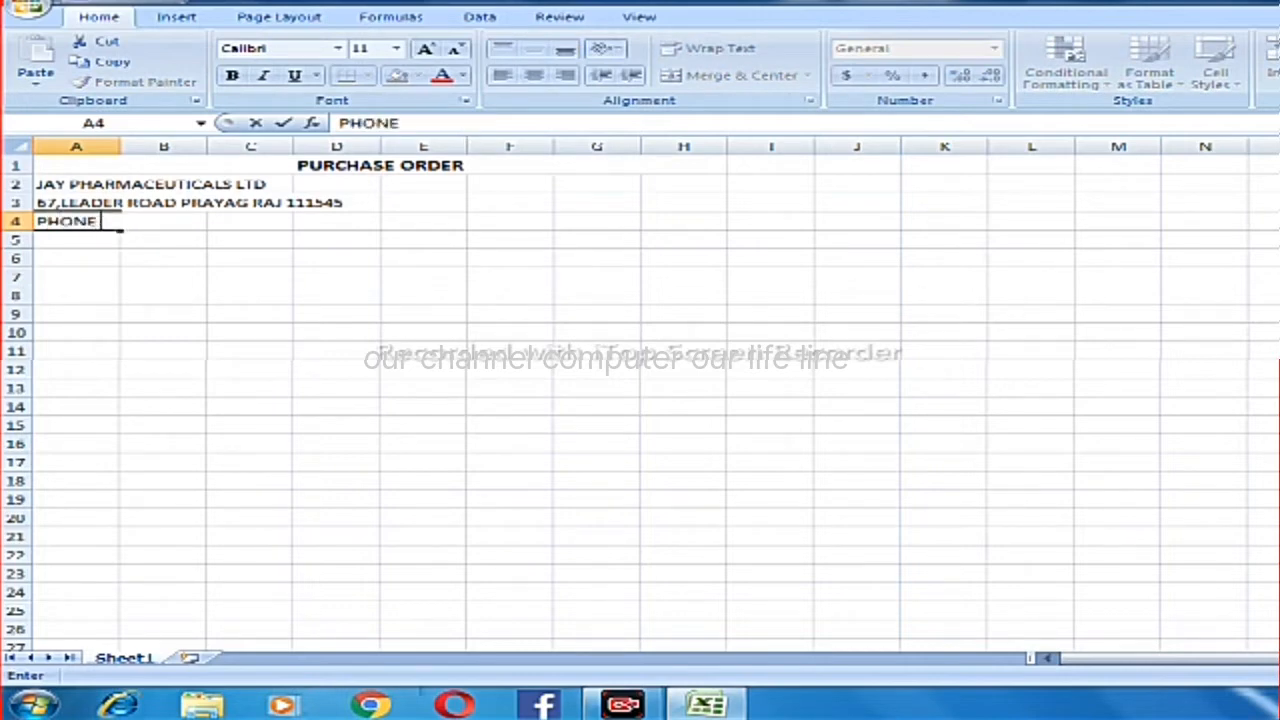
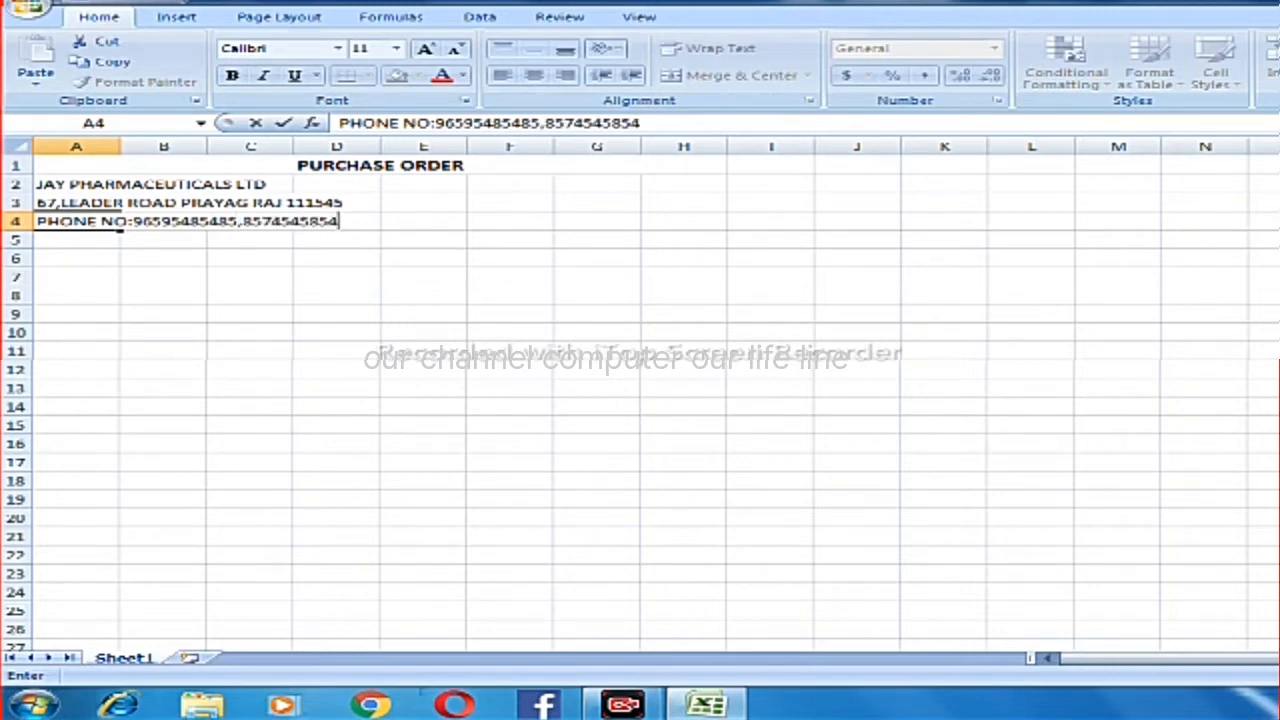
key(Return)
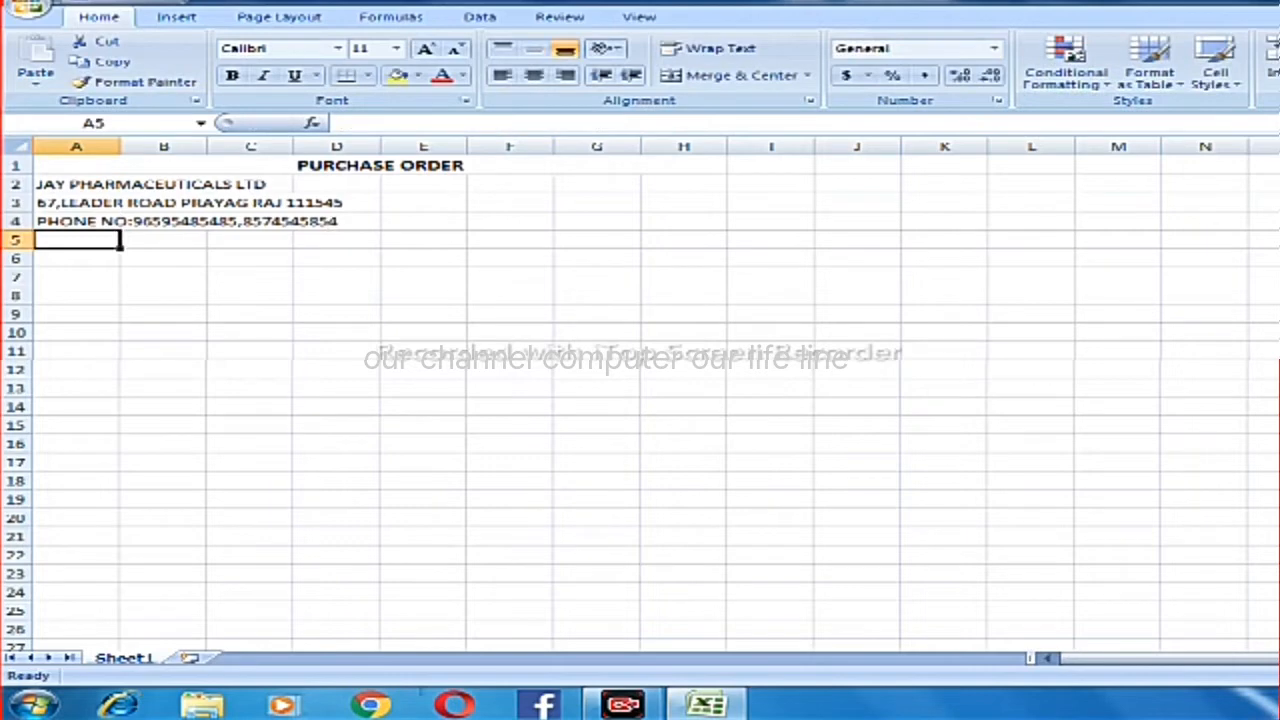
Enter the label "E MAIL ID :" followed by the company's e-mail address in cell A5.
text(E)
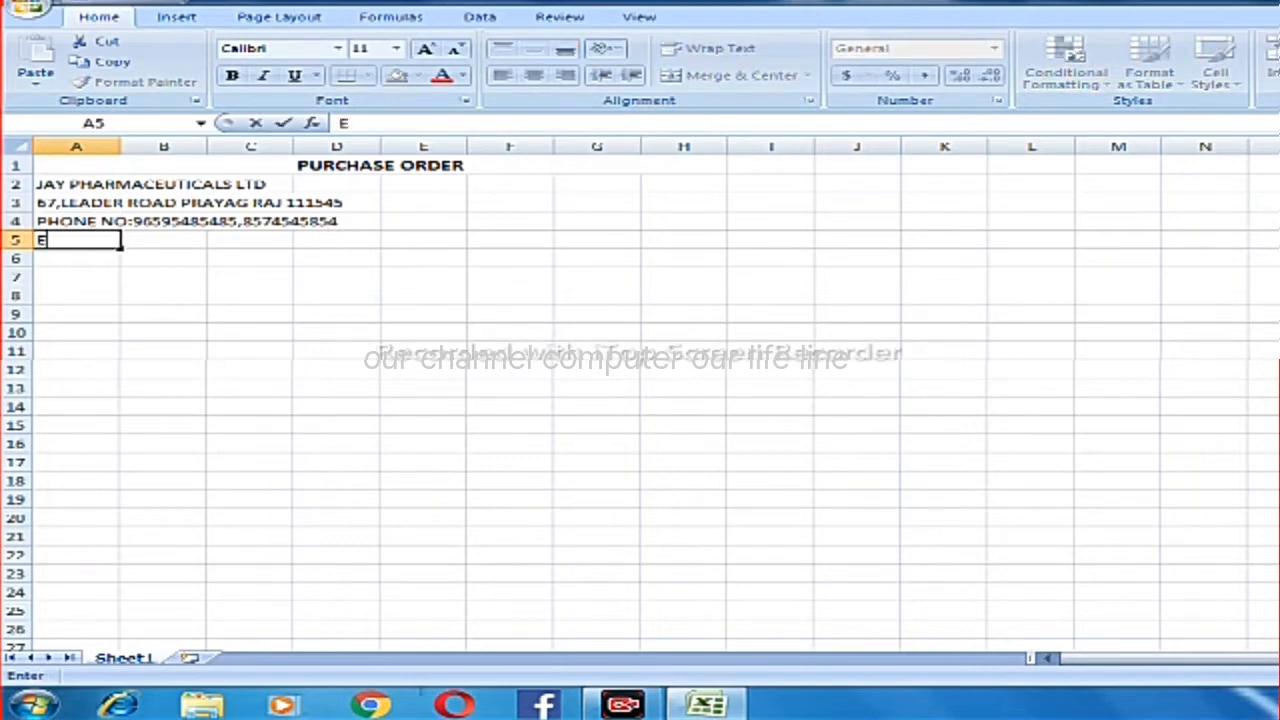
text( MAIL ID)
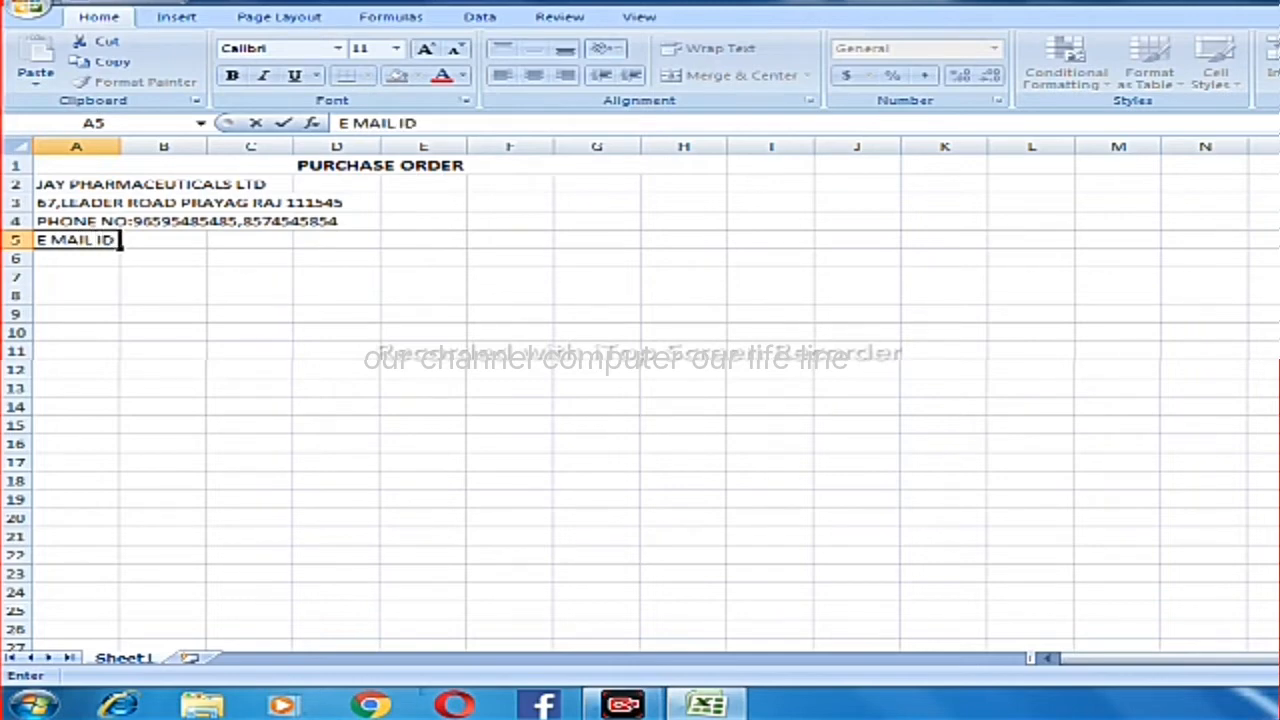
text( : JAYPHARA)
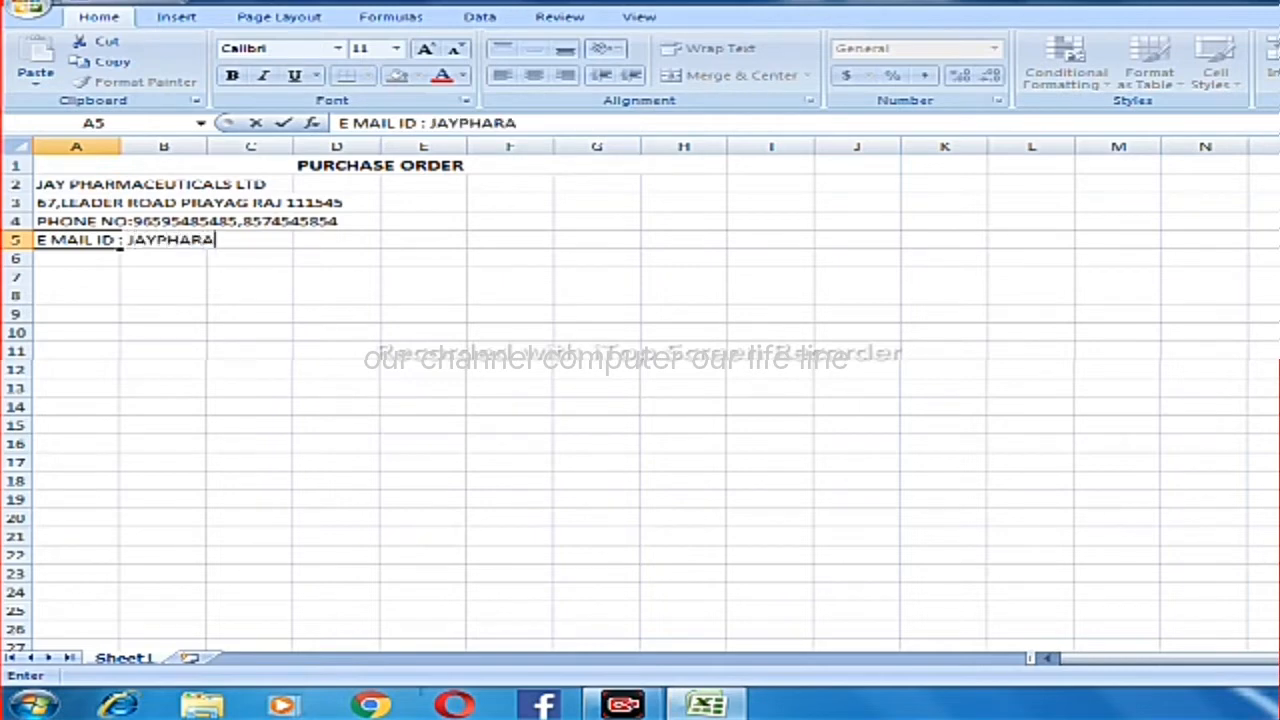
key(BackSpace)
key(BackSpace)
key(BackSpace)
key(BackSpace)
key(BackSpace)
key(BackSpace)
key(BackSpace)
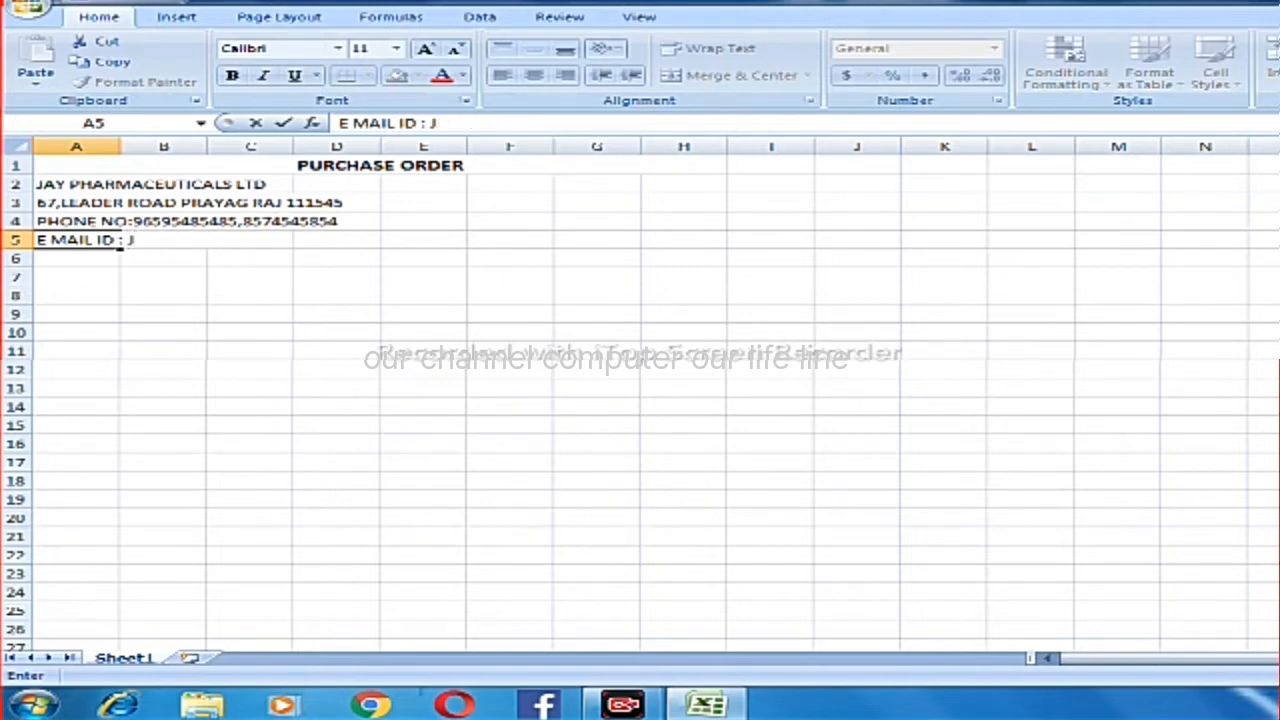
key(BackSpace)
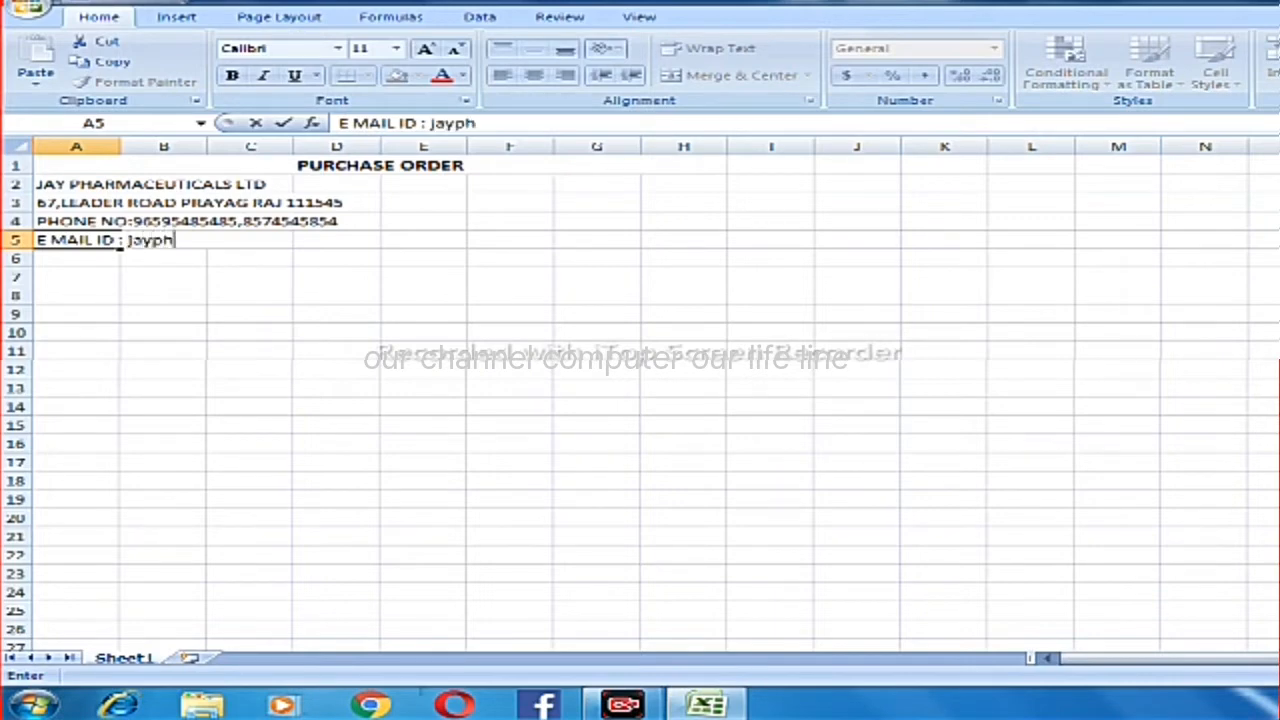
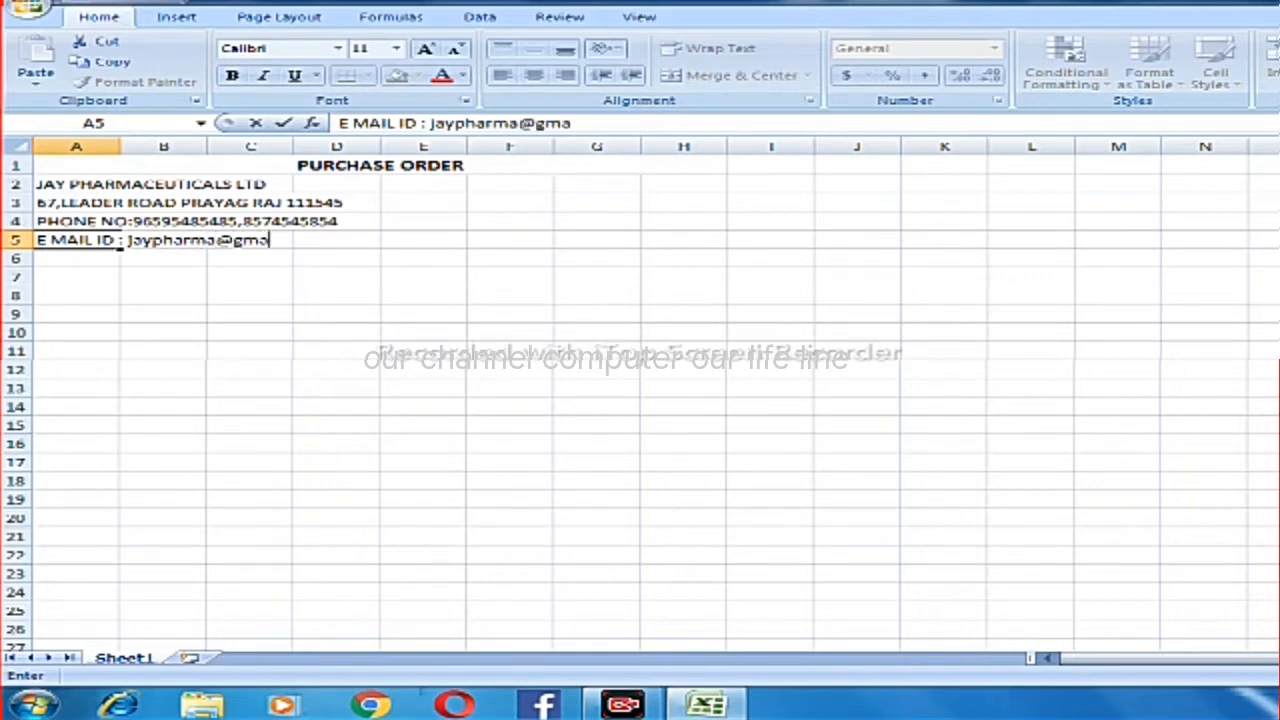
key(Return)
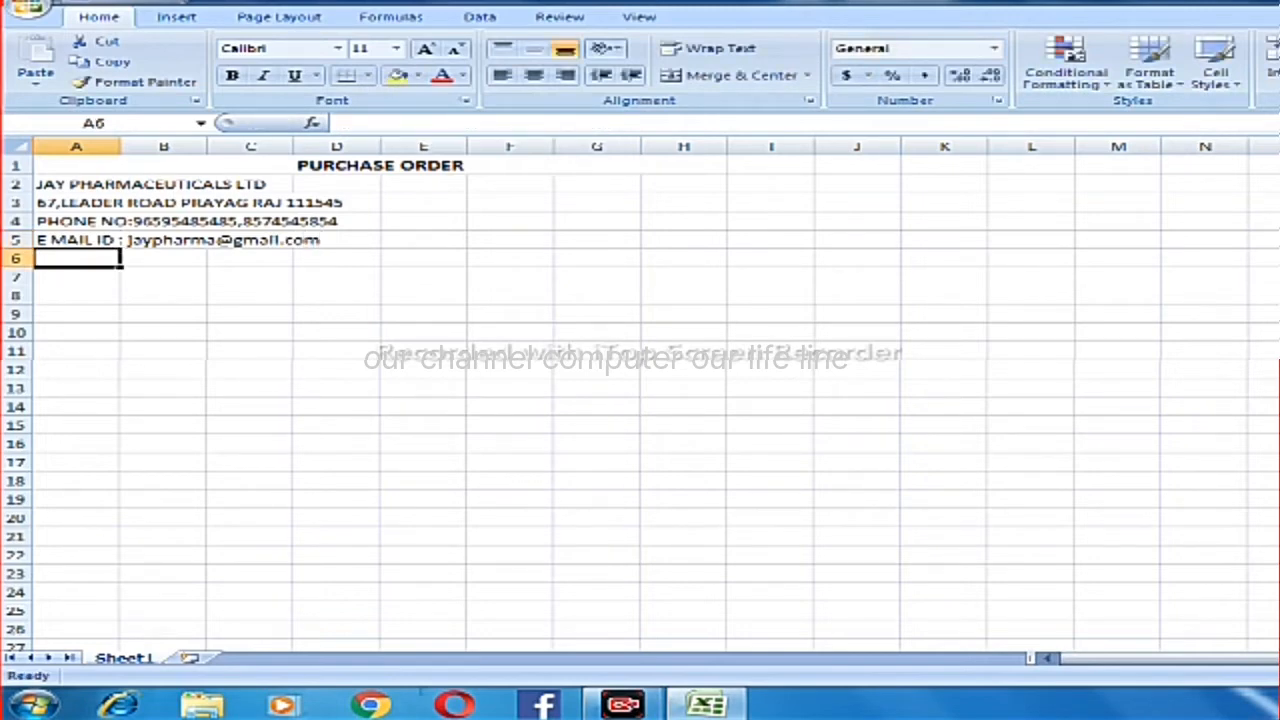
Enter the label "LICENCE NO:" followed by the company's licence number in cell A6.
text(LIC)
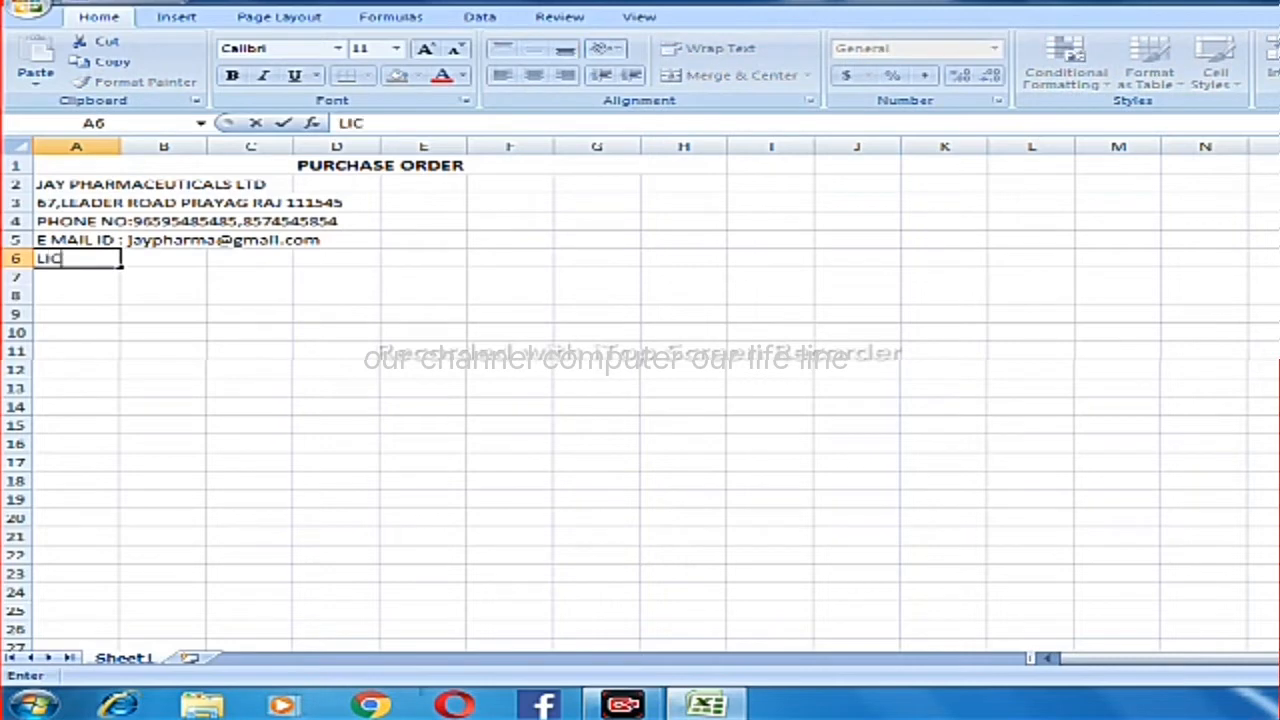
text(ENCE N)
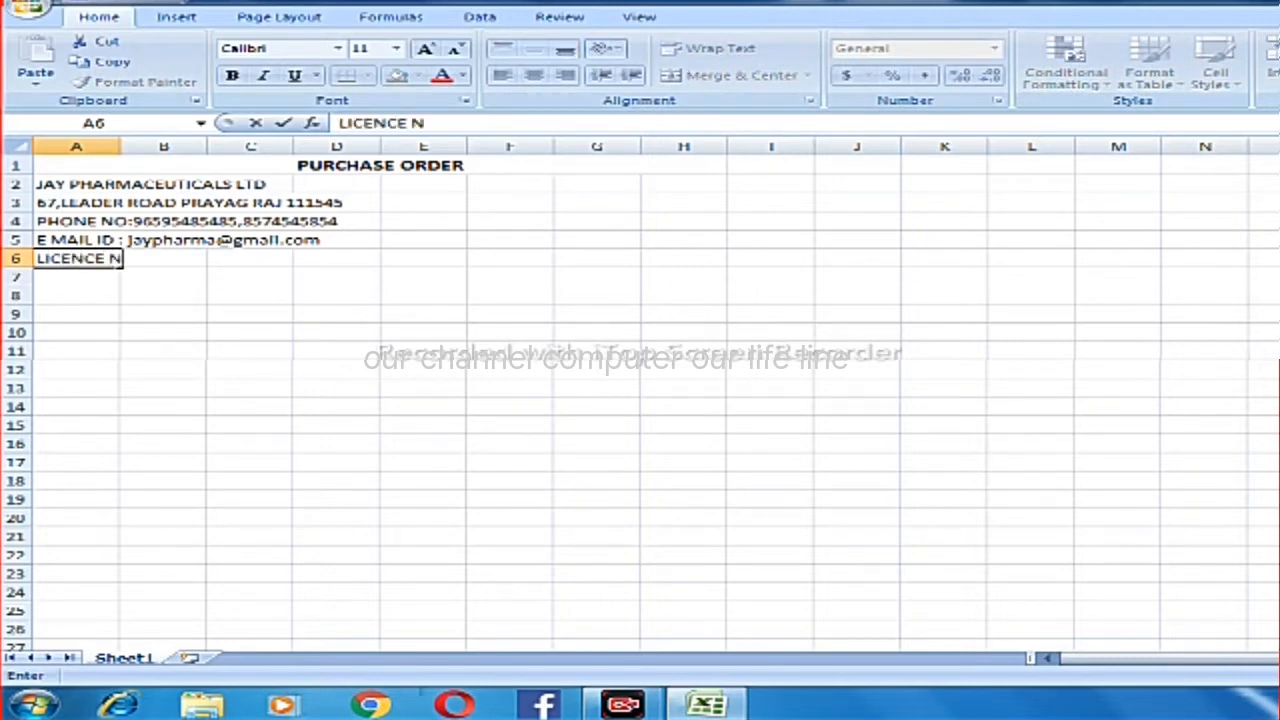
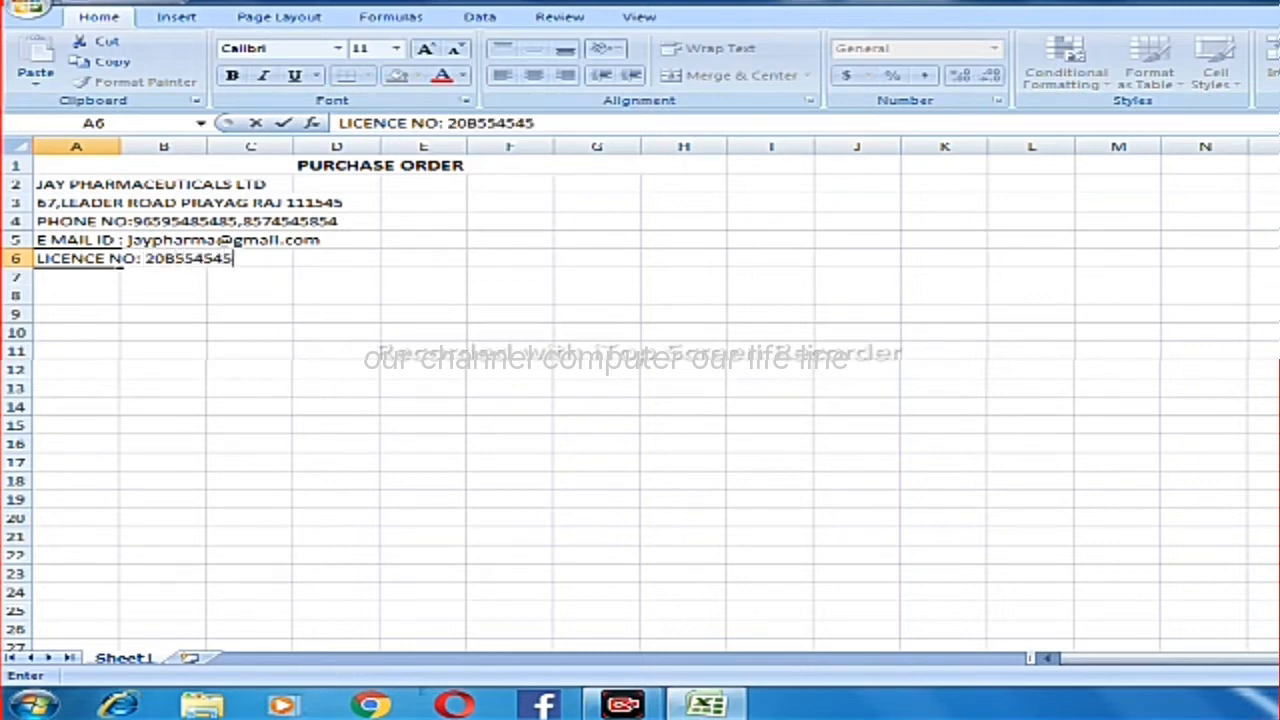
key(Return)
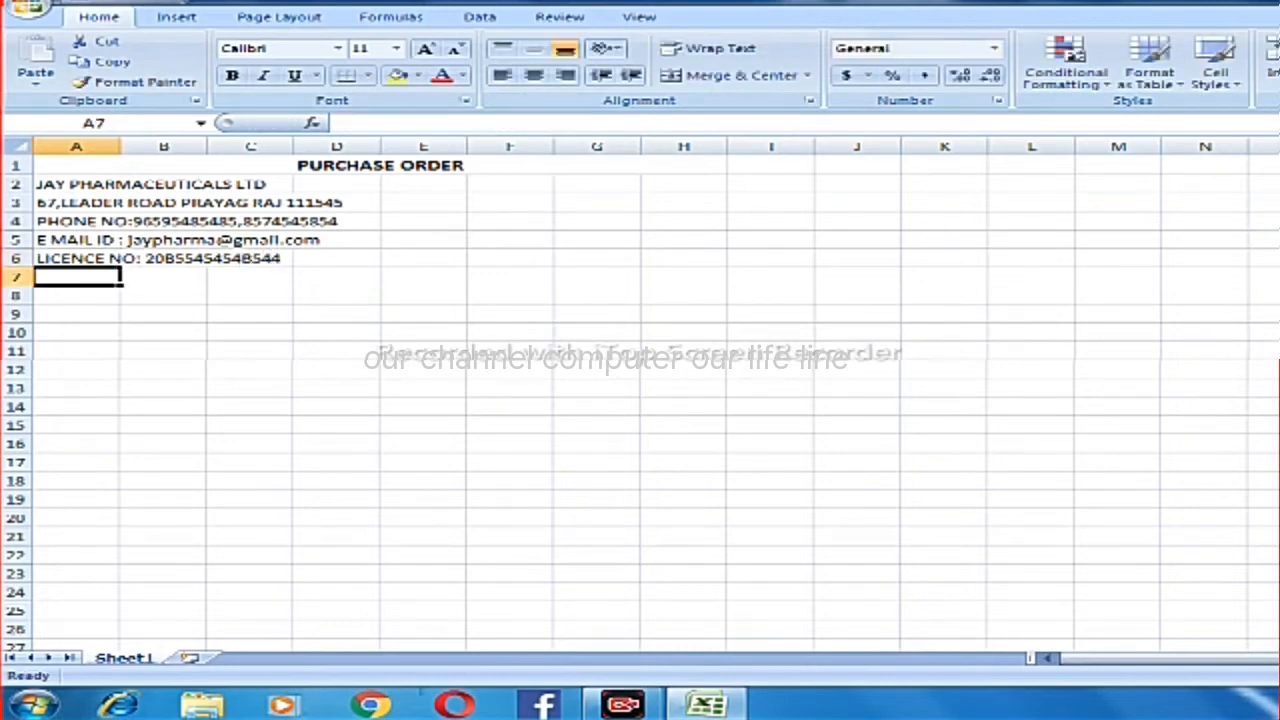
Enter the label "GSTI :" and start the company's GST identification number in cell A7.
text(GSTI)
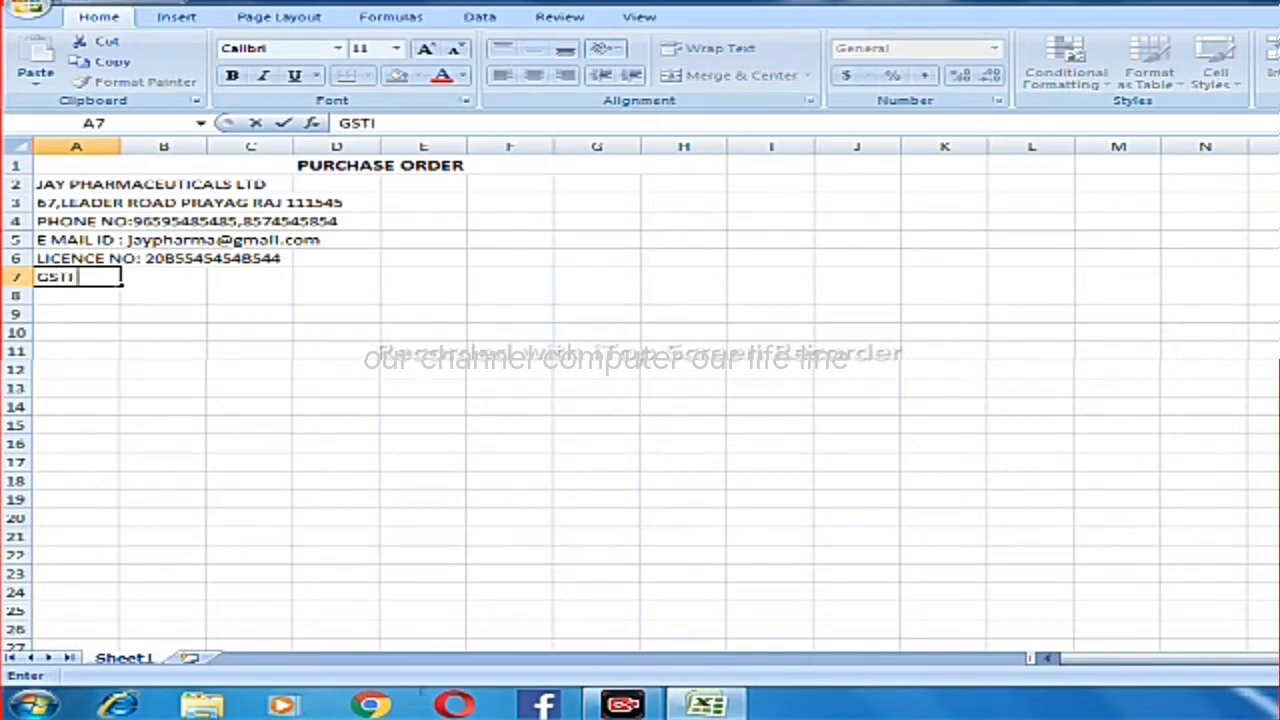
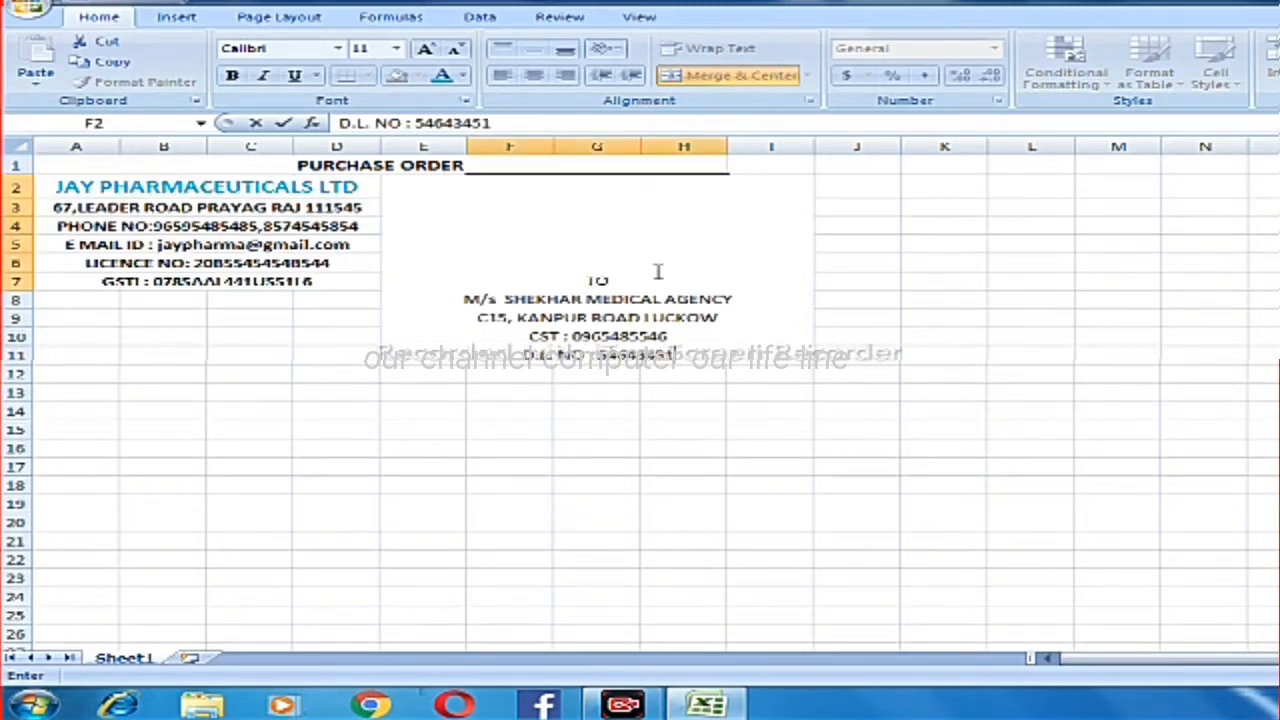
Complete the supplier's drug licence number on the "D.L. NO :" line of the merged block F2:H7.
key(Return)
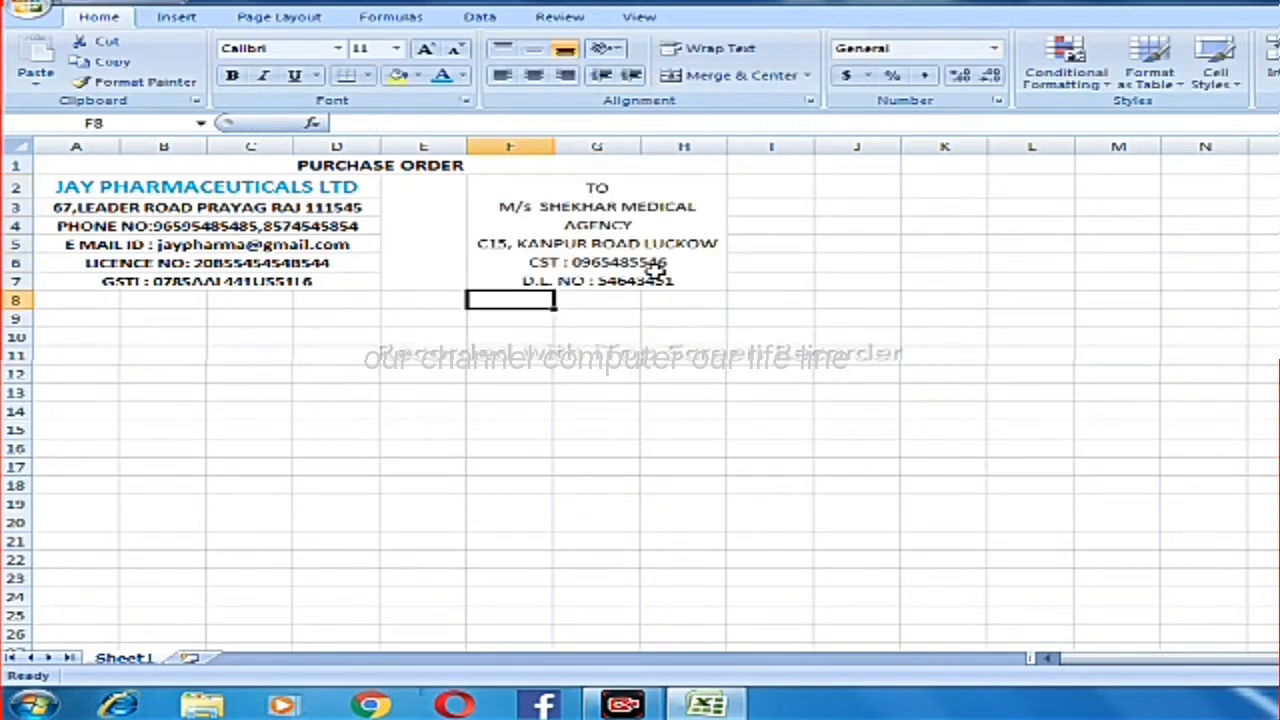
Make the supplier name line "M/s SHEKHAR MEDICAL AGENCY" bold within the merged block F2:H7.
click(677, 223)
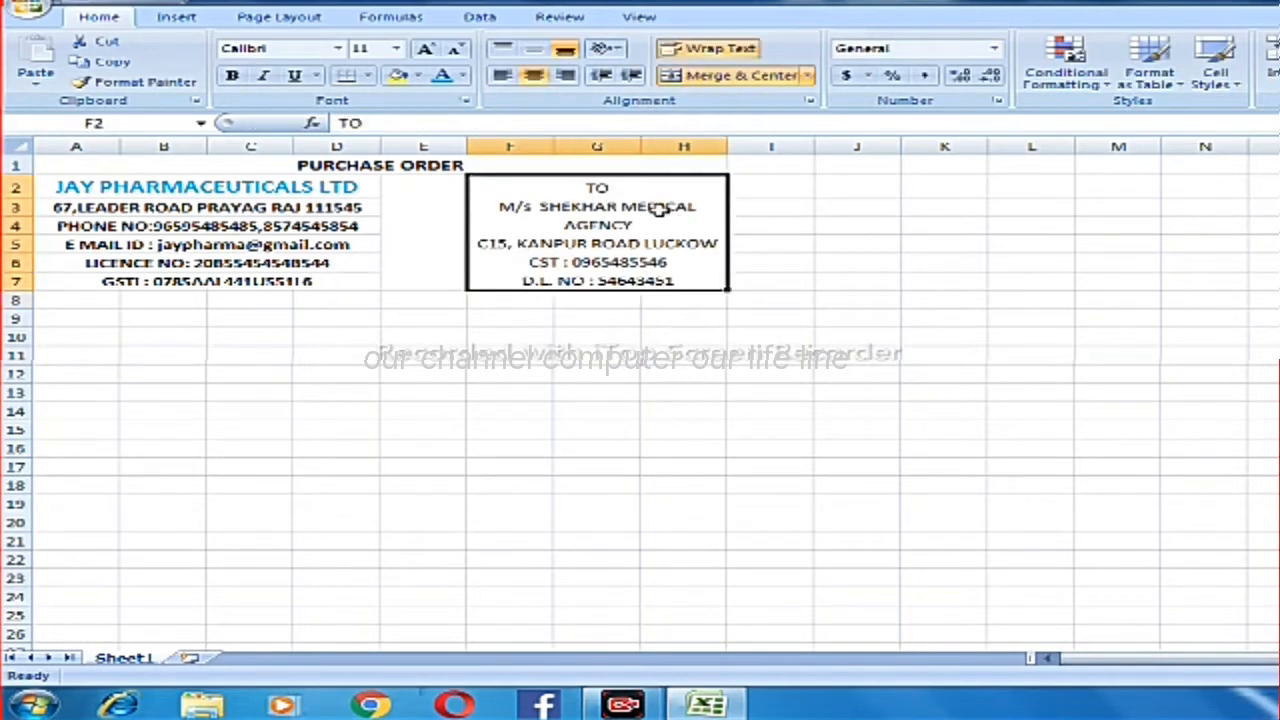
double_click(706, 206)
drag(706, 206, 669, 229)
click(492, 209)
double_click(503, 206)
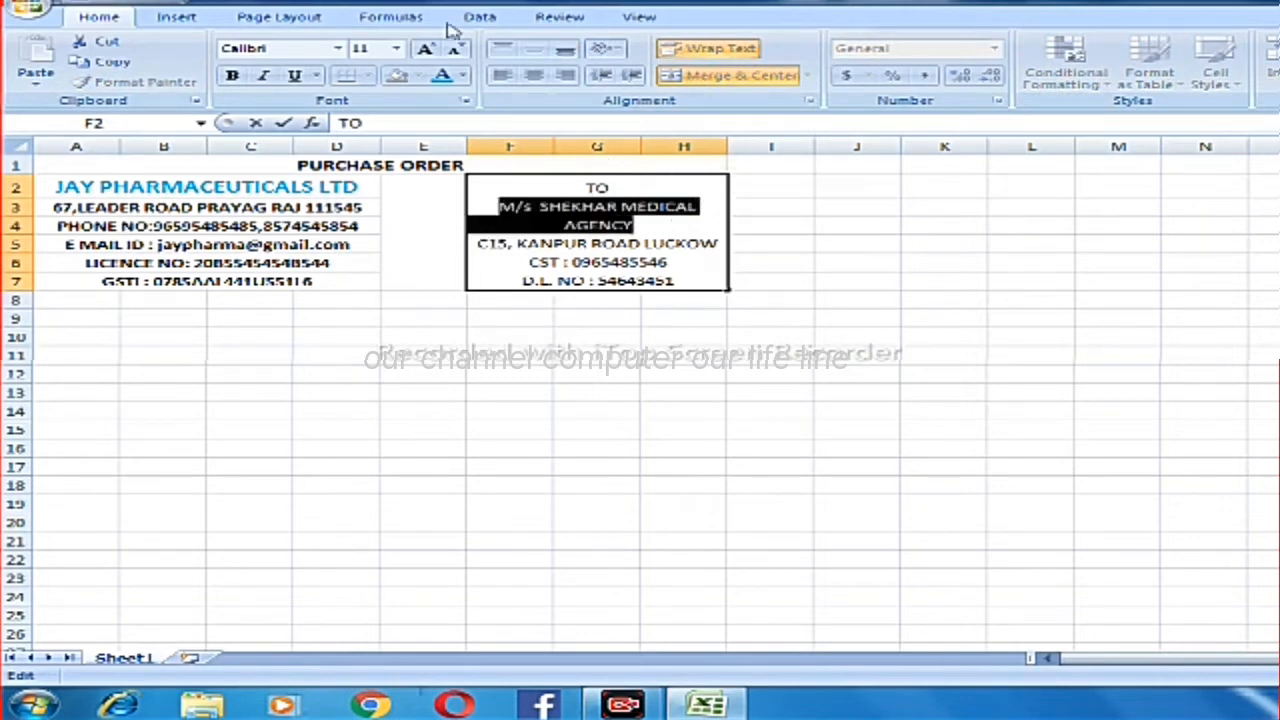
click(231, 76)
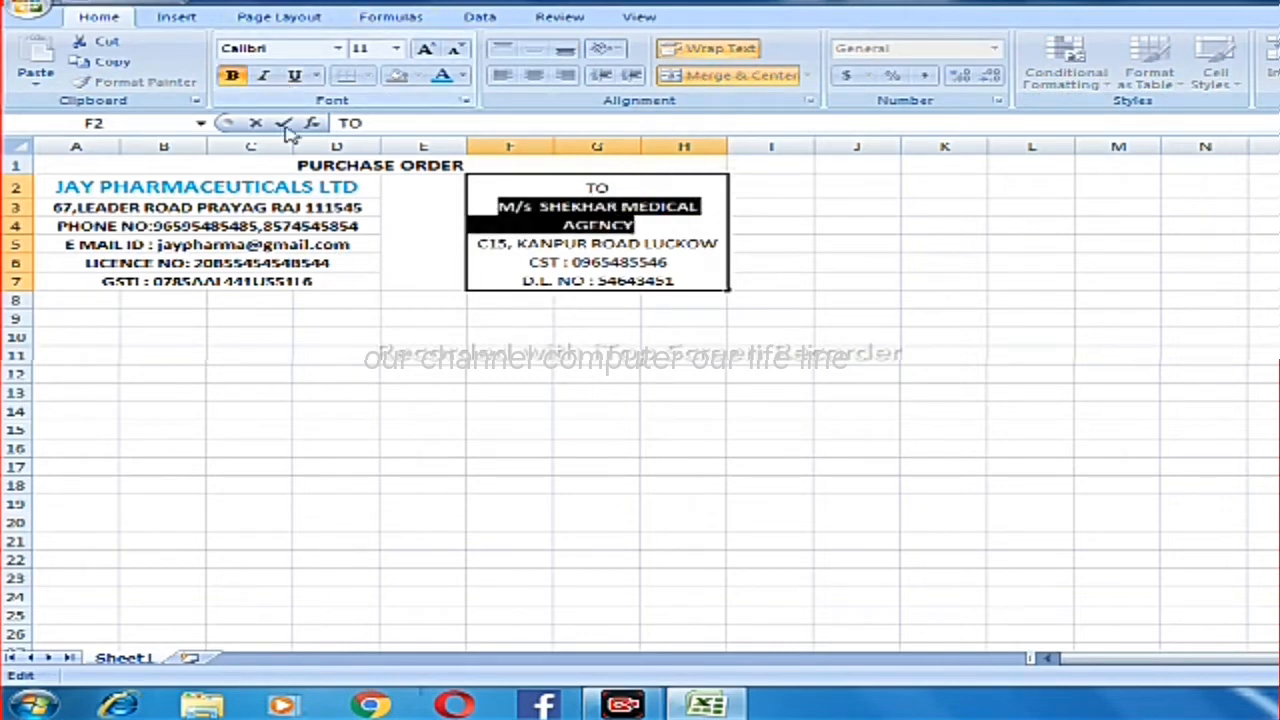
Reduce the font size of the supplier's address, CST and D.L. NO lines by one step in the merged block F2:H7.
click(604, 262)
drag(474, 243, 680, 281)
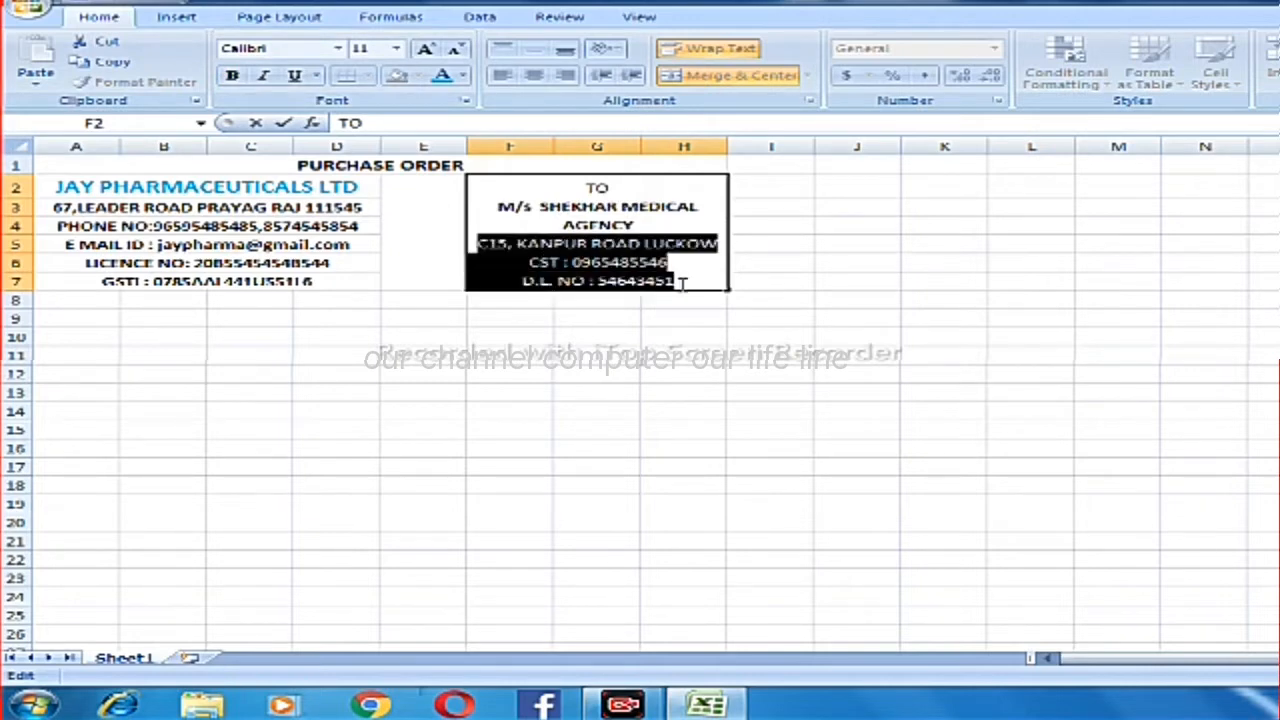
click(453, 49)
click(775, 300)
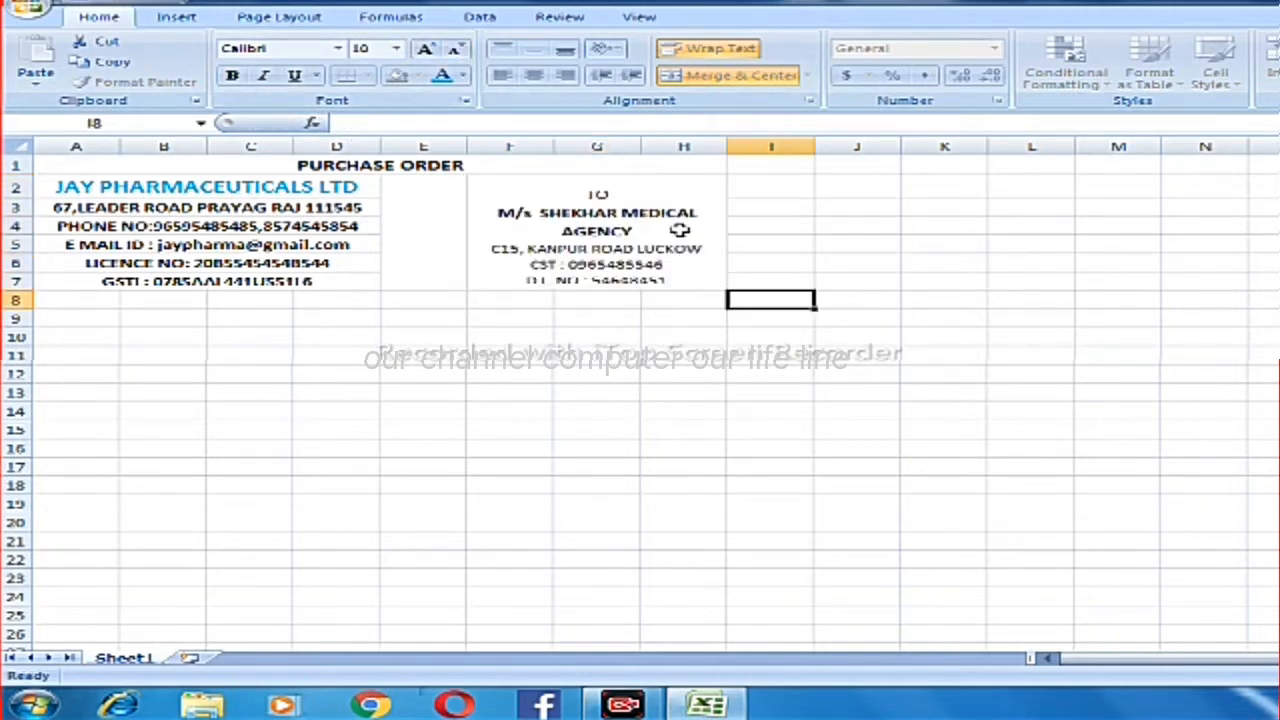
click(608, 243)
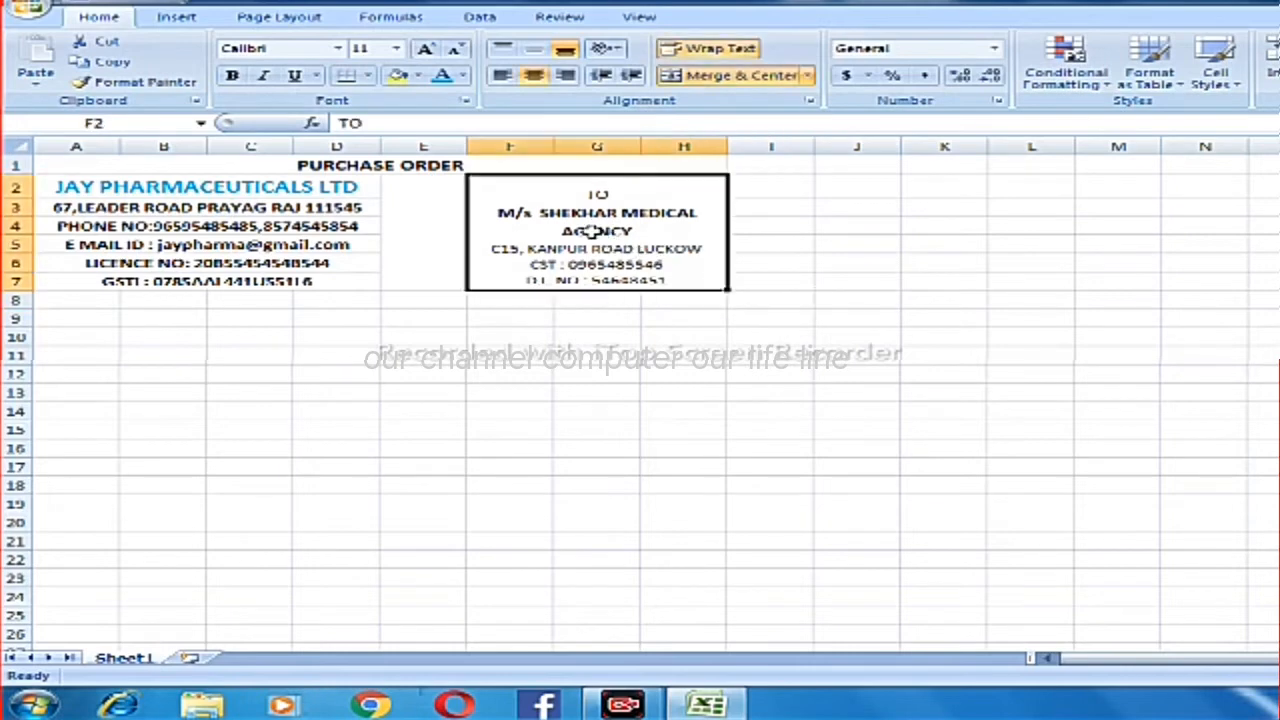
Enter the table headings "S. NO :" in cell A8 and "PRODUCT NAME" in cell B8.
click(117, 304)
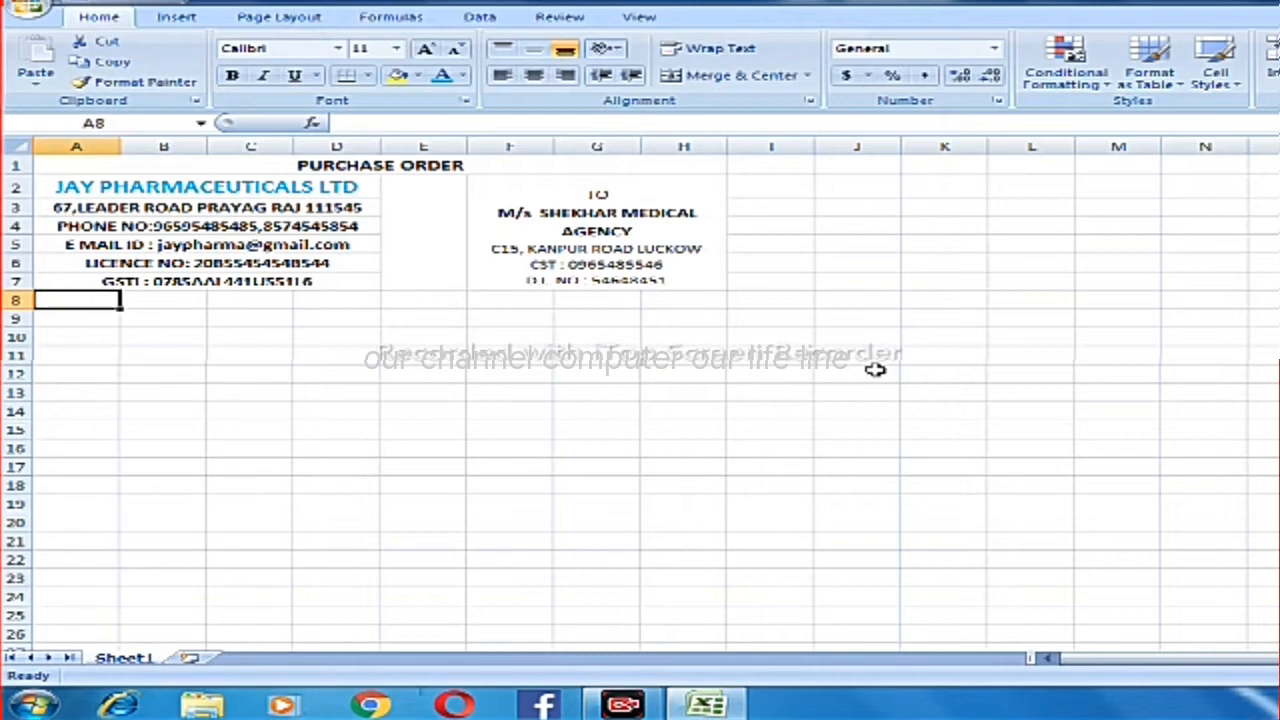
text(S)
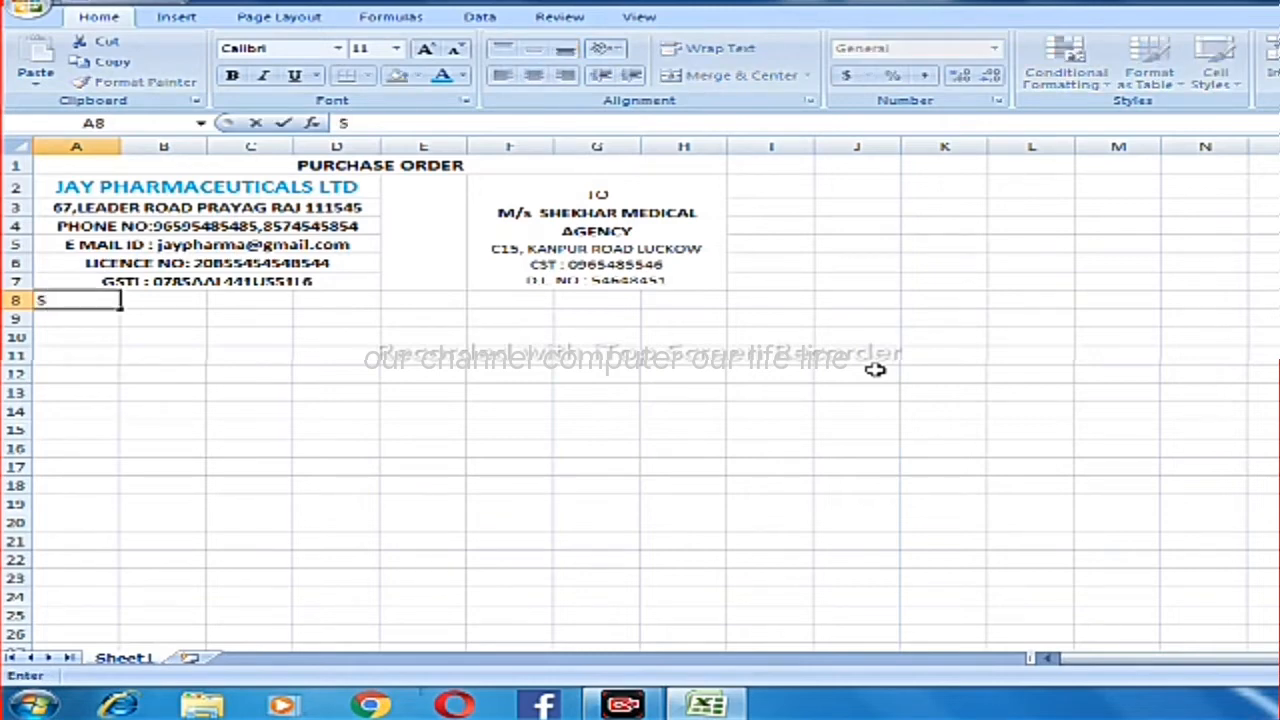
text(. NO :)
key(Tab)
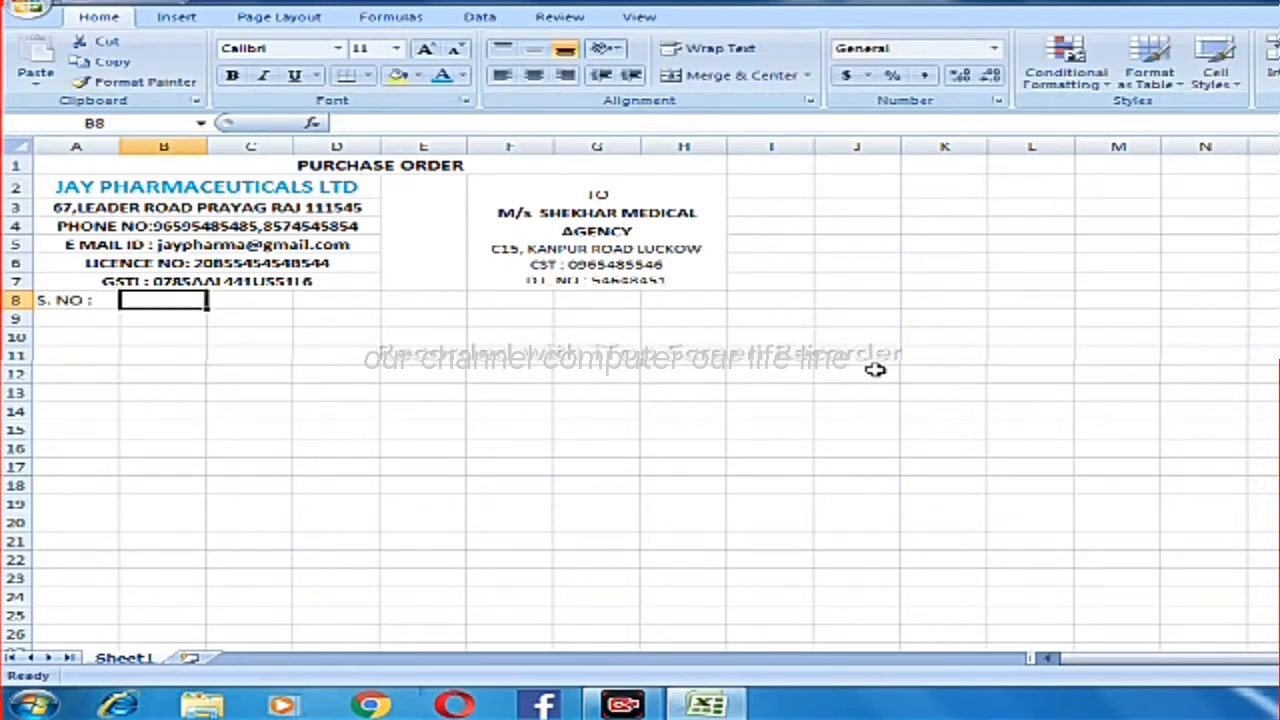
text(PRO)
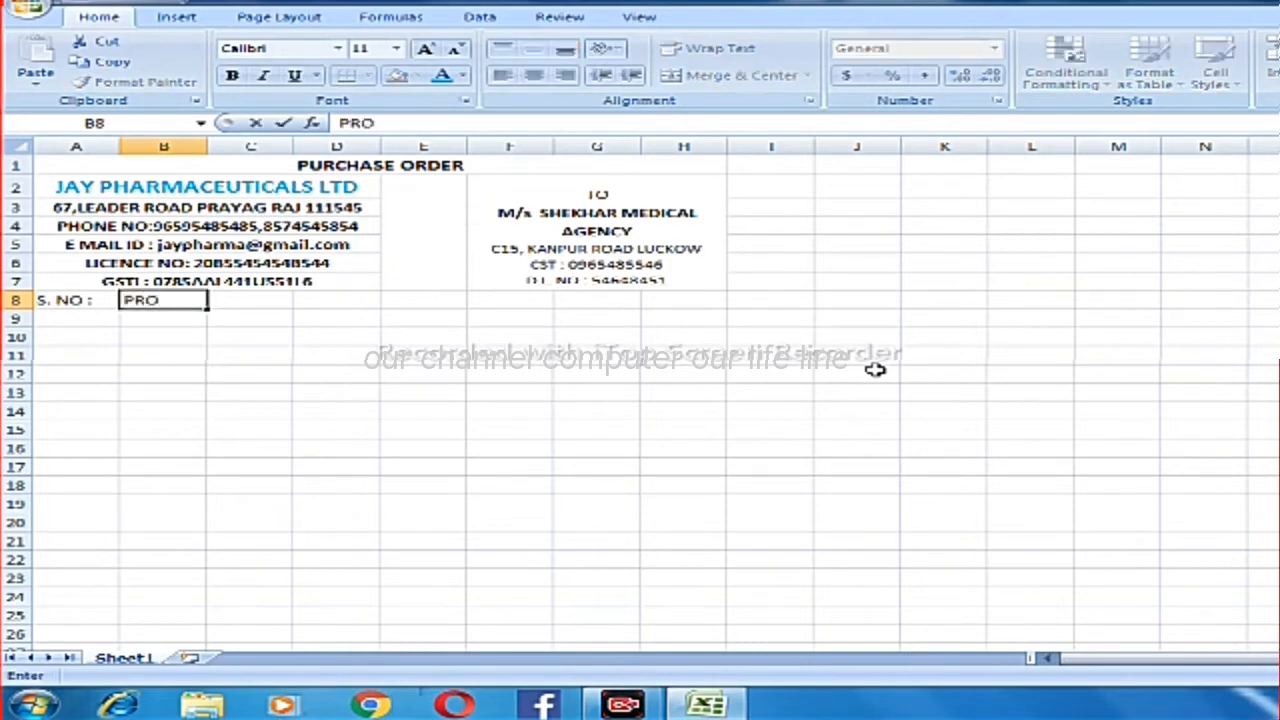
text(DUCT)
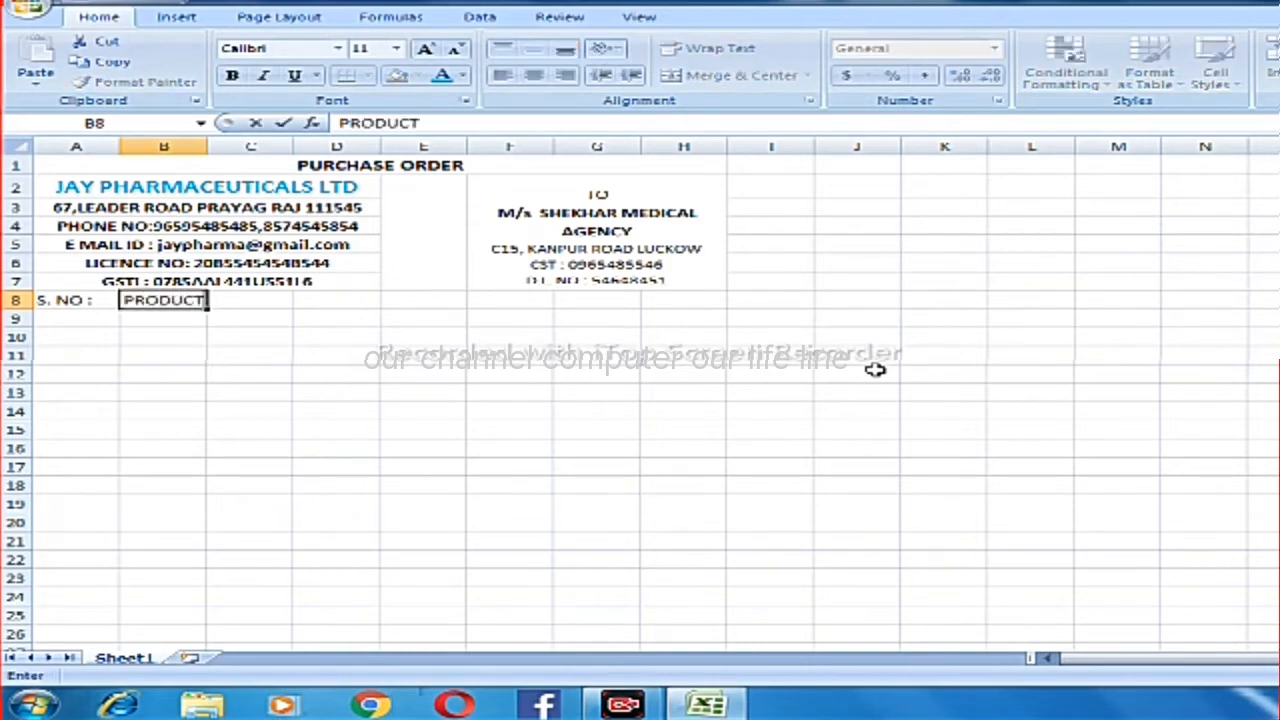
text( NAME)
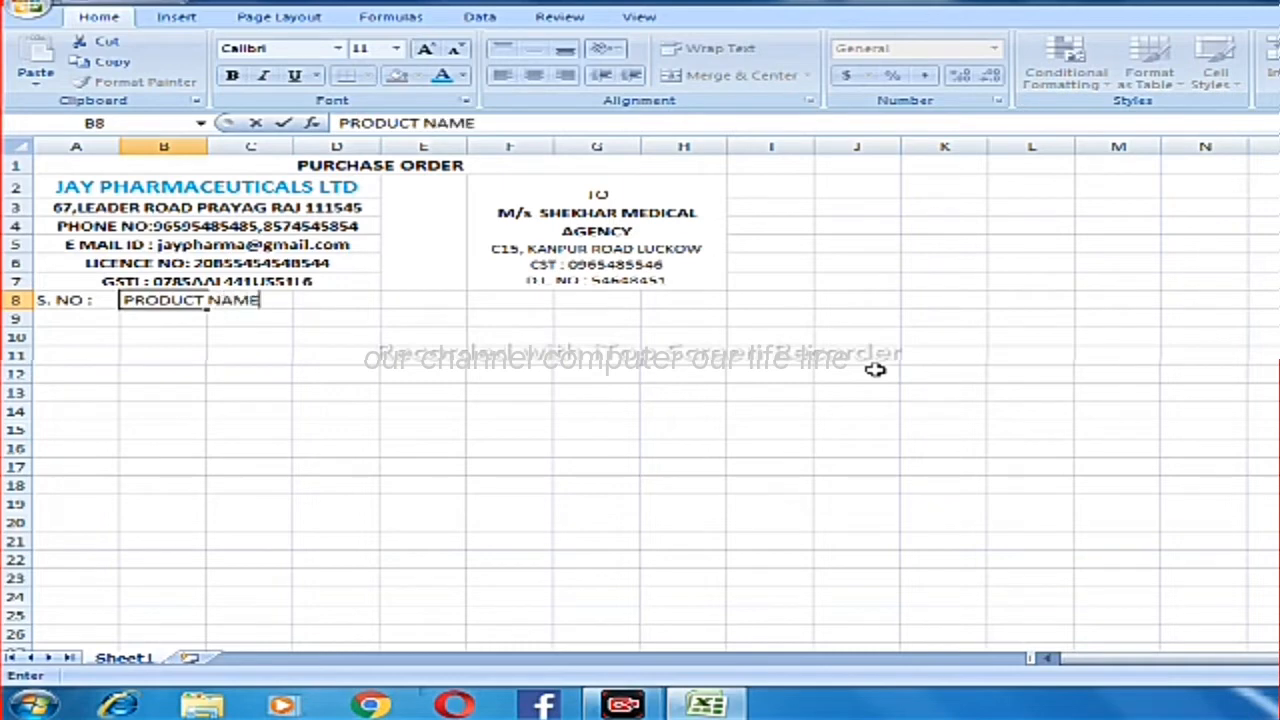
key(Tab)
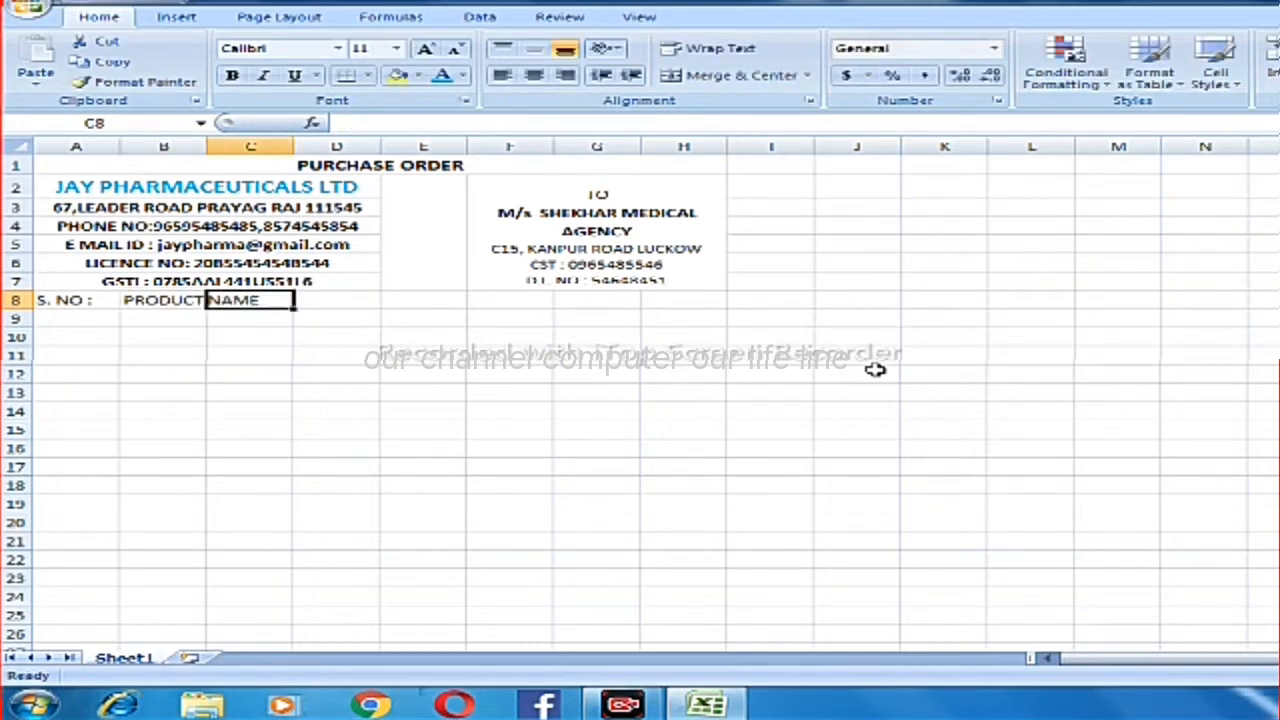
Enter the table headings "PACKING" in cell C8 and "COMPANY" in cell D8.
text(PACKI)
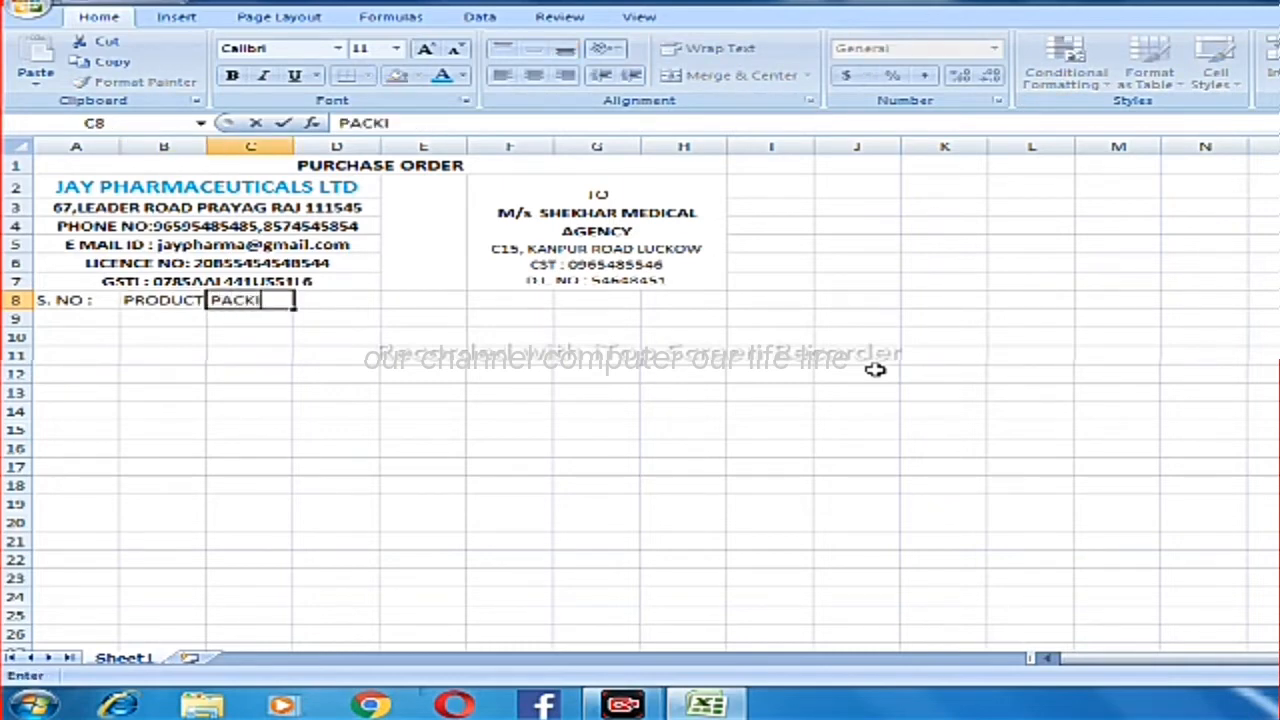
text(NG)
key(Tab)
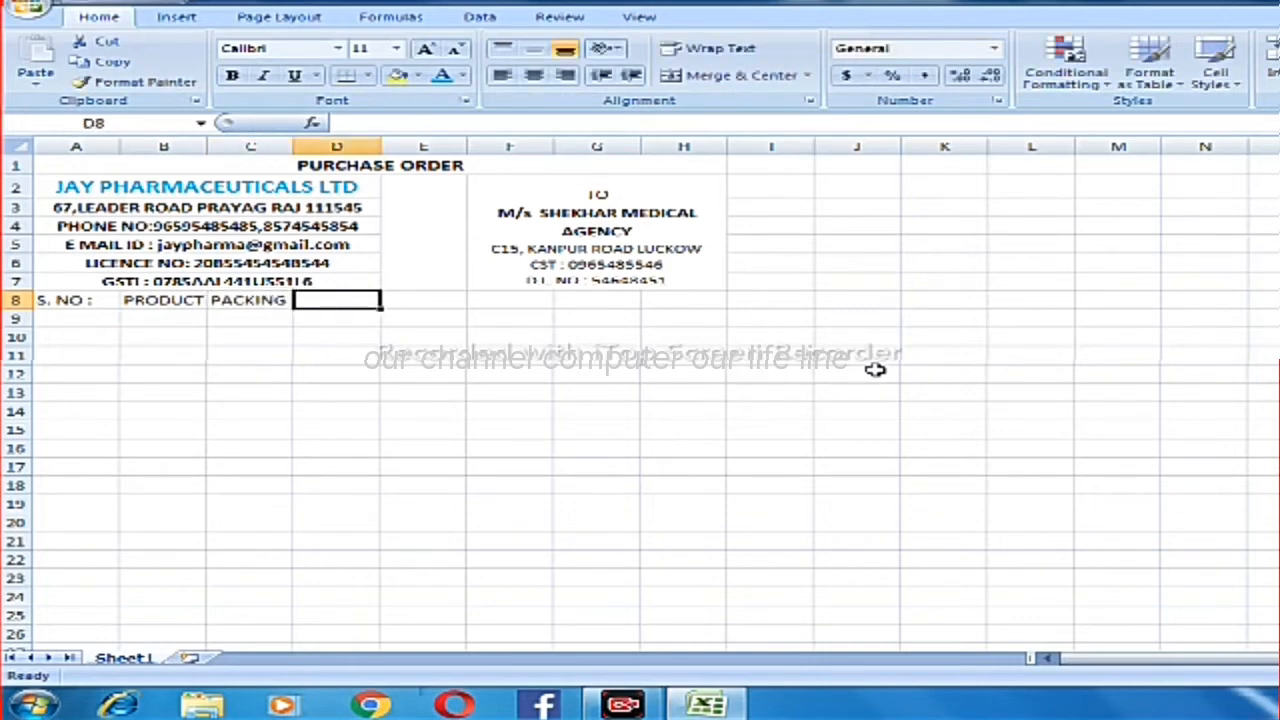
text(COM)
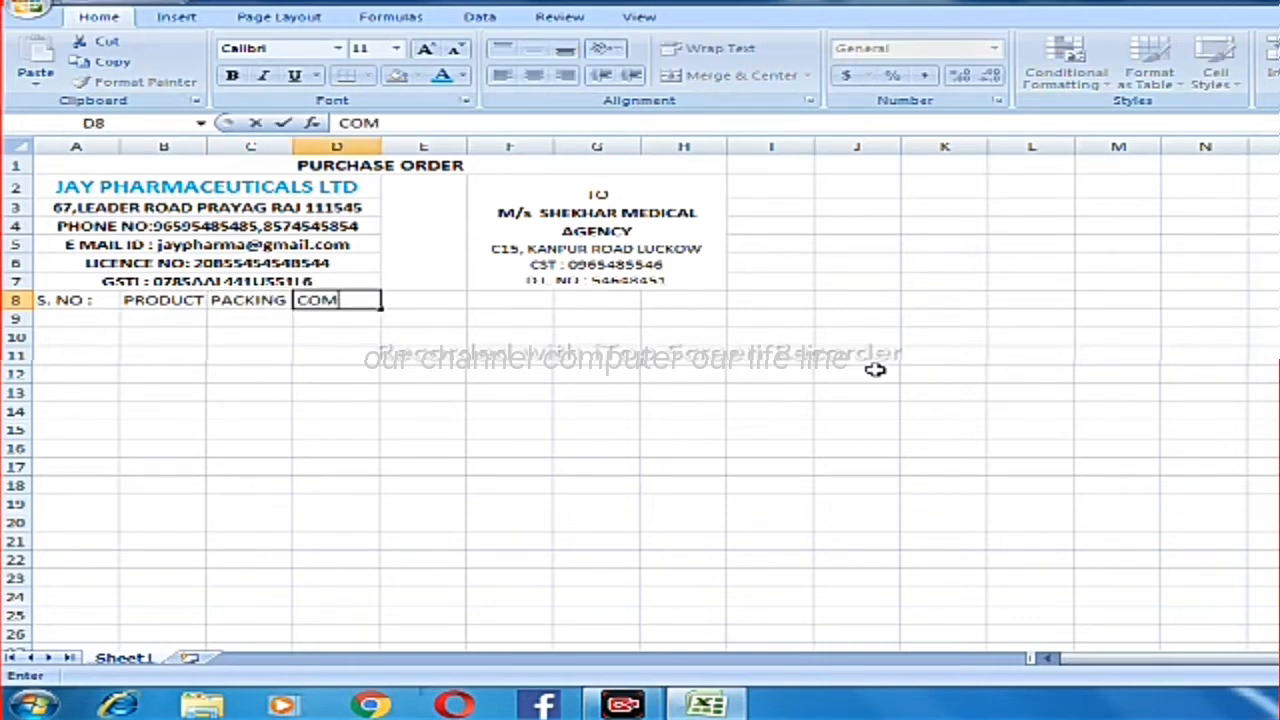
text(PANY)
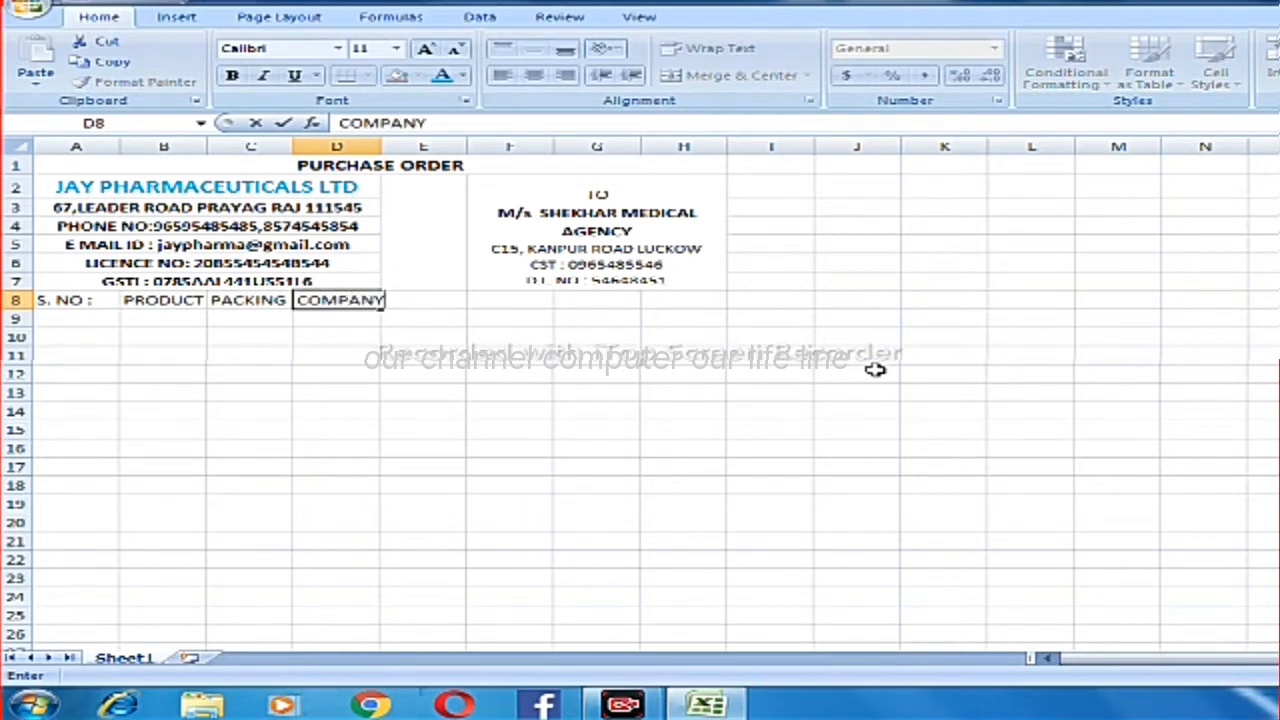
key(Tab)
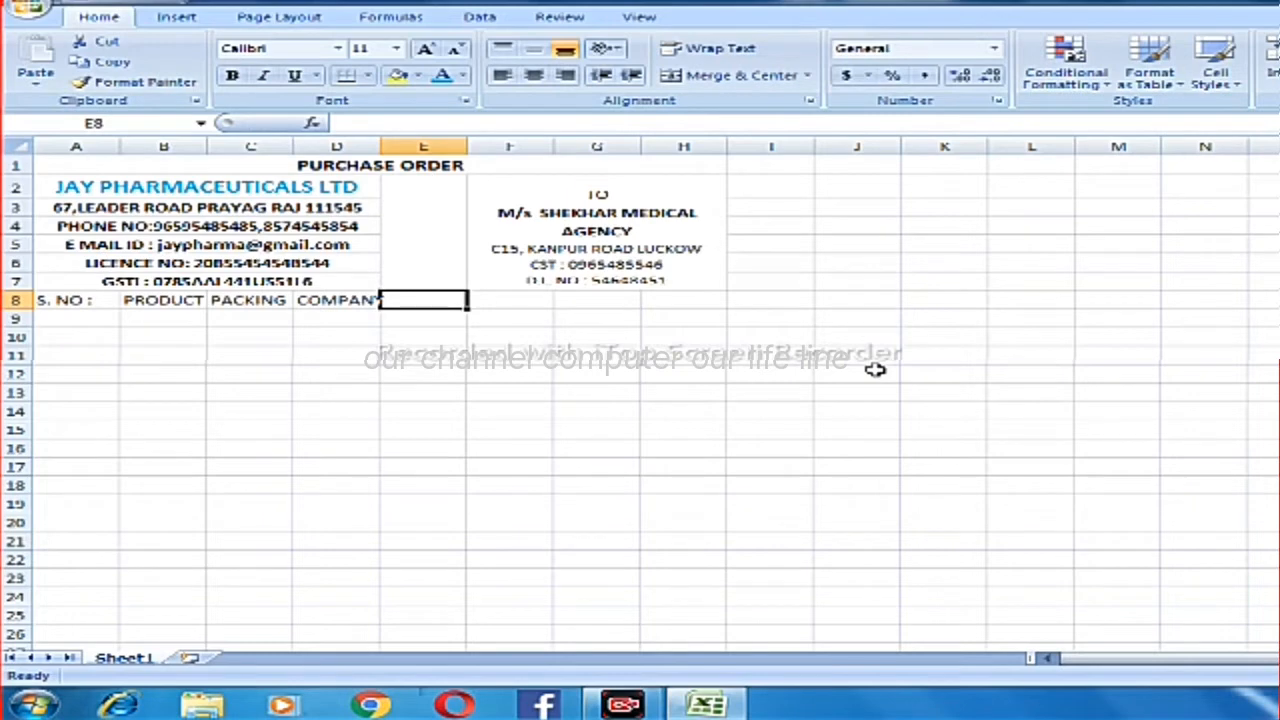
Enter the table headings "QTY", "FREE", "RATE" and "AMOUNT" in cells E8 to H8.
text(QTY)
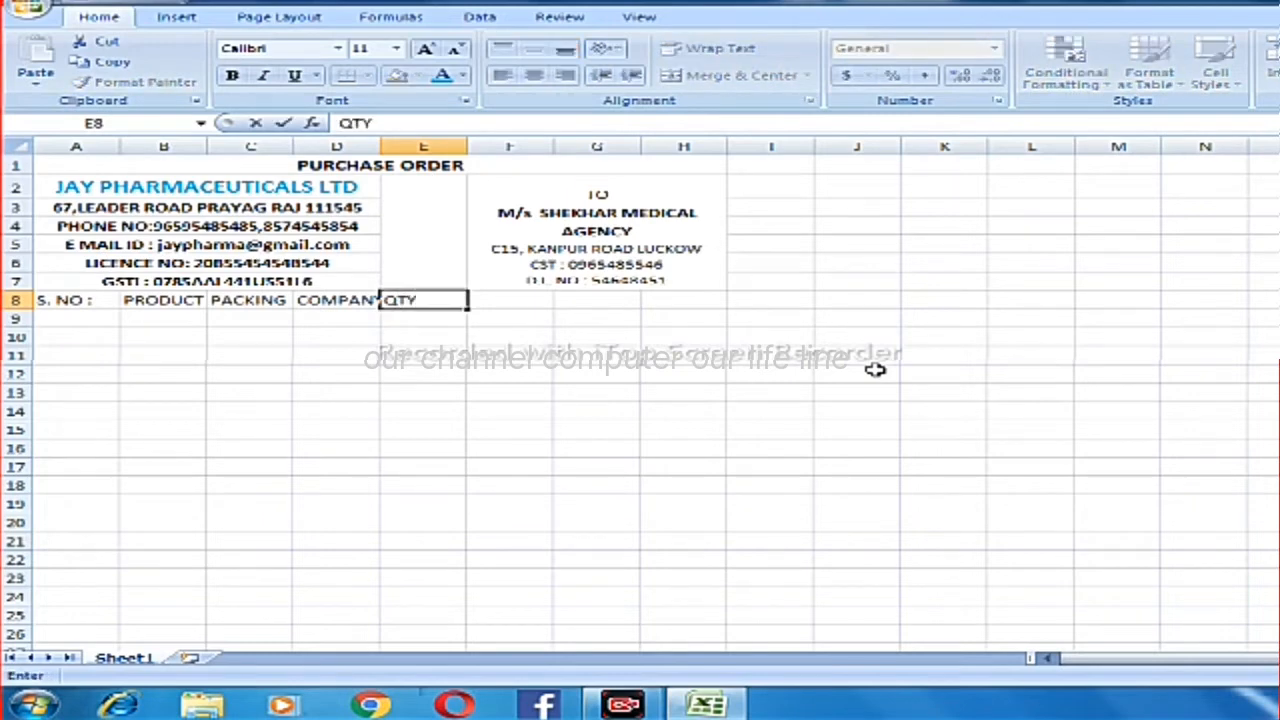
key(Tab)
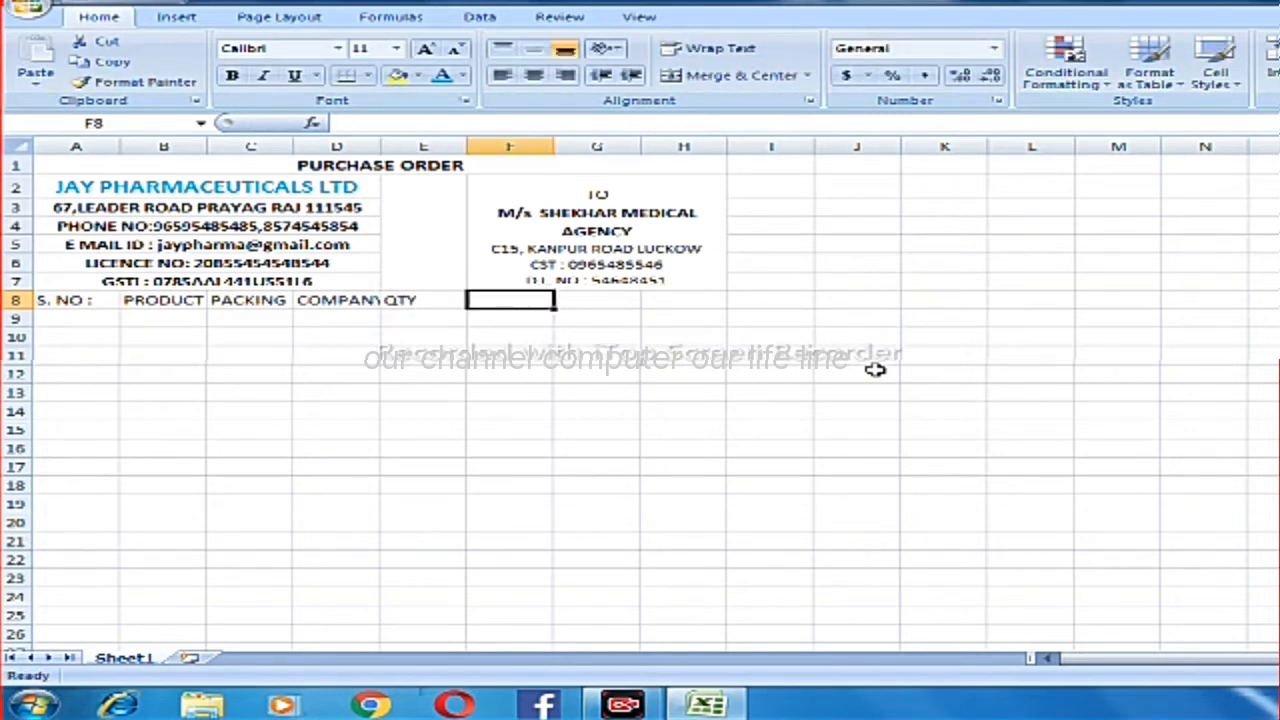
text(FREE)
key(Tab)
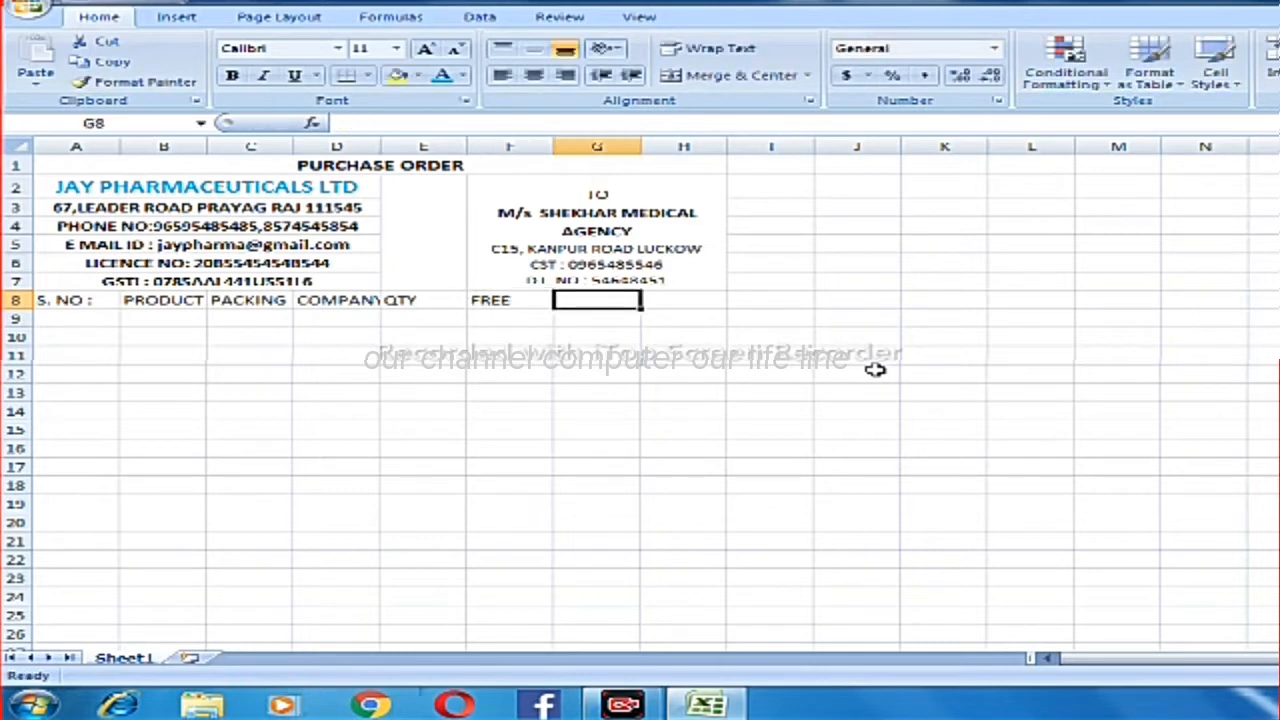
text(RATE)
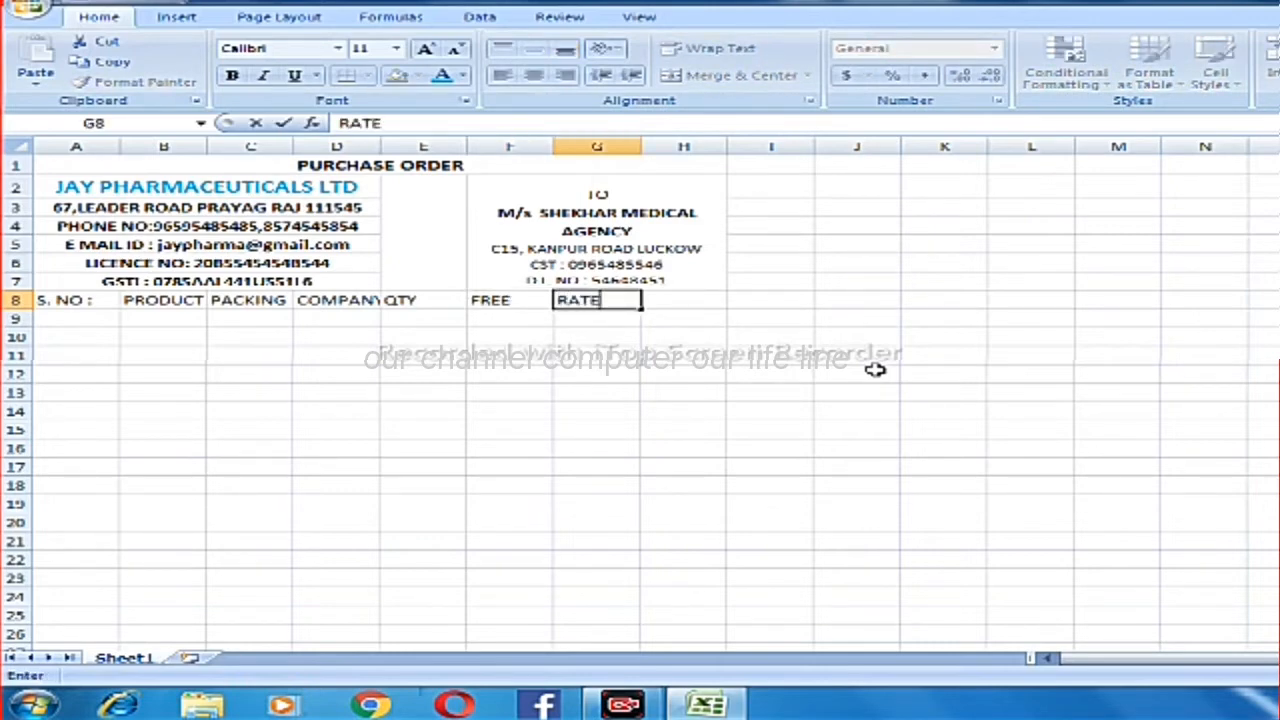
key(Tab)
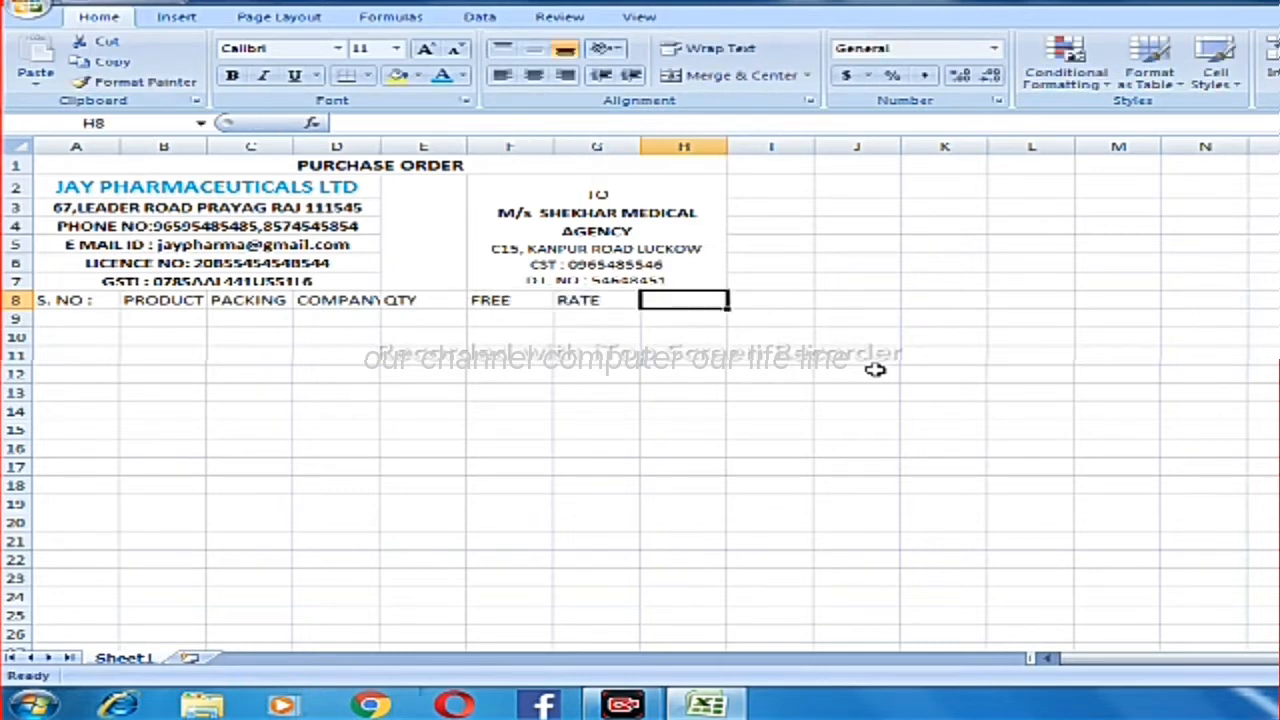
text(AMOU)
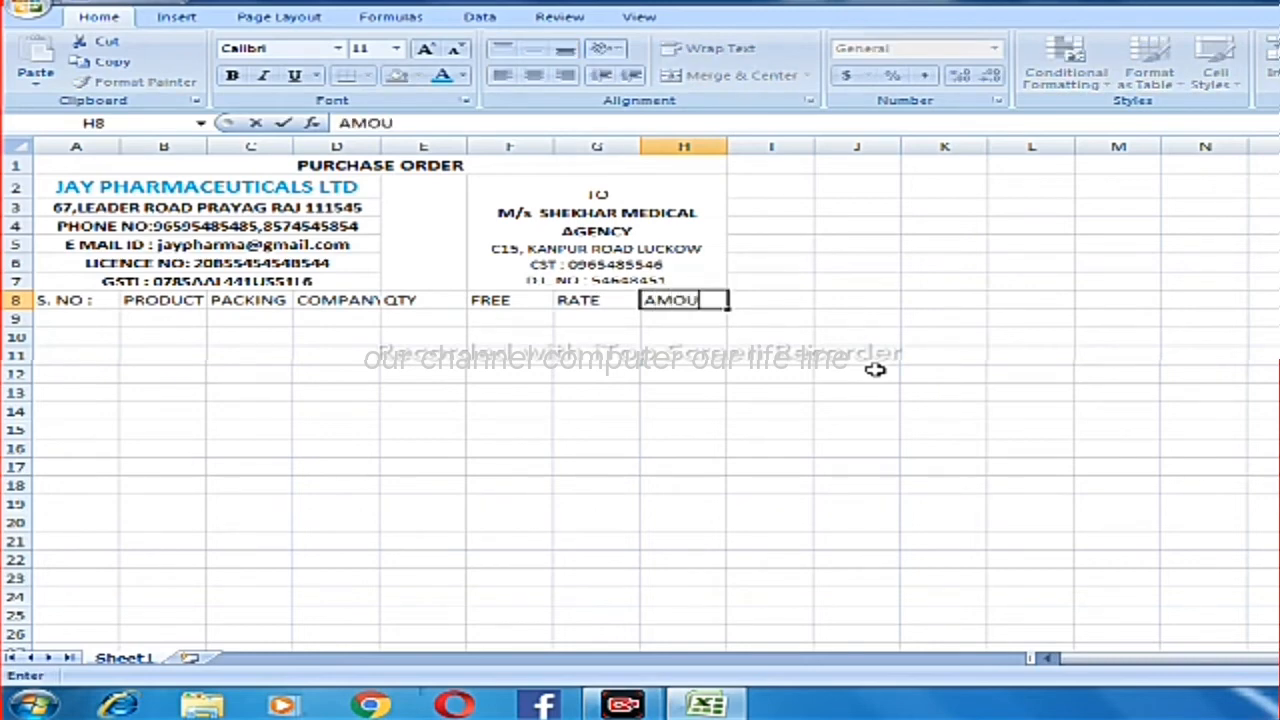
text(NT)
Make the table headings in cells A8 to H8 bold.
key(Left)
key(Left)
key(Left)
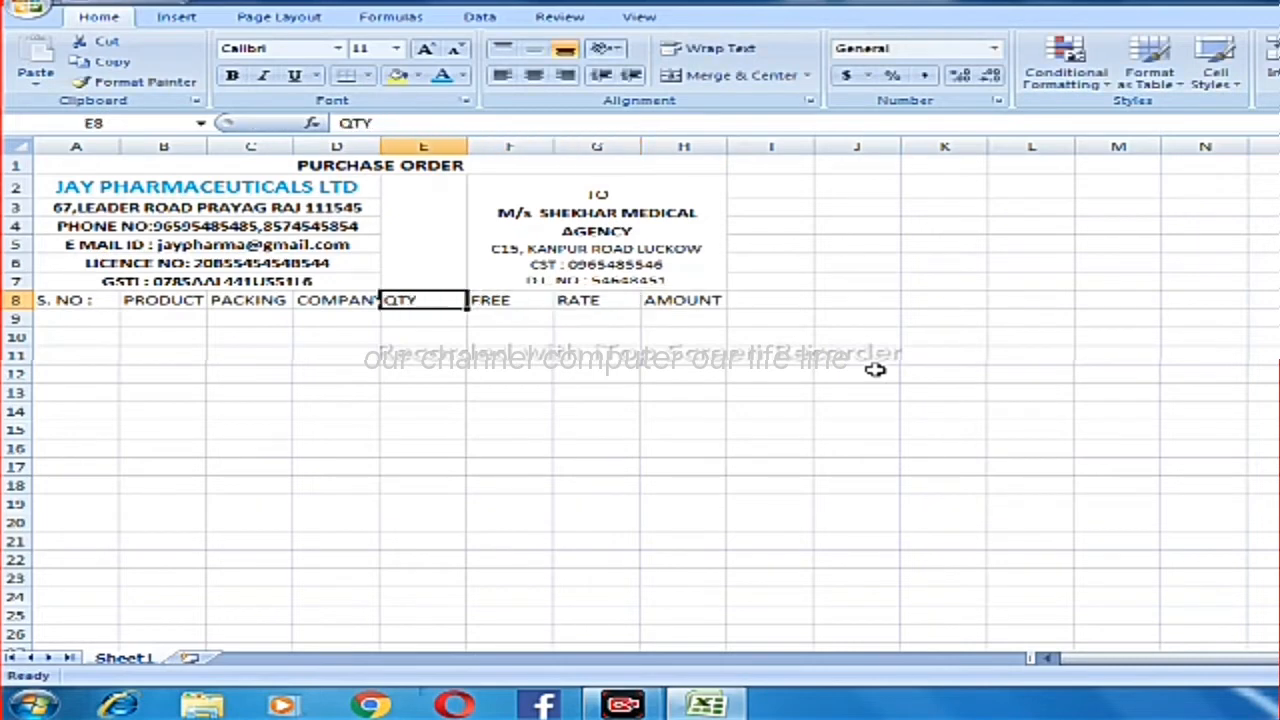
key(Left)
key(Left)
key(Left)
key(Left)
key(shift+Right)
key(shift+Right)
key(shift+Right)
key(shift+Right)
key(shift+Right)
key(shift+Right)
key(shift+Right)
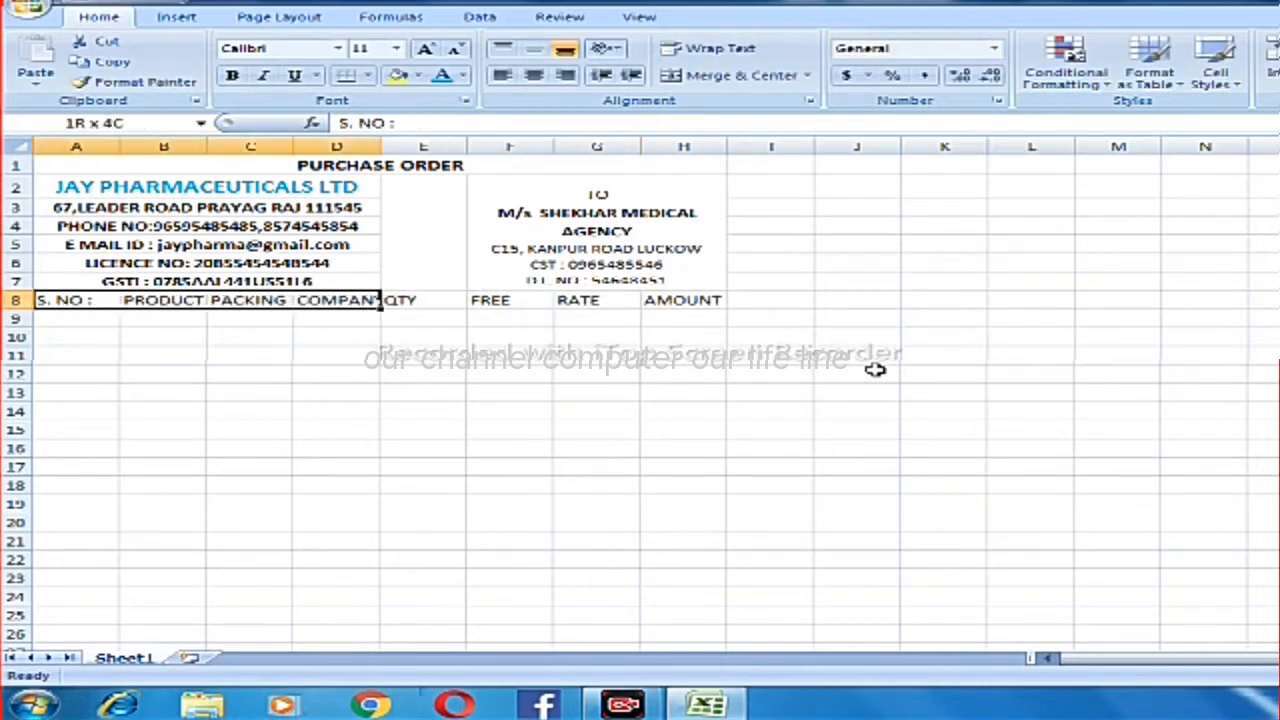
key(ctrl+b)
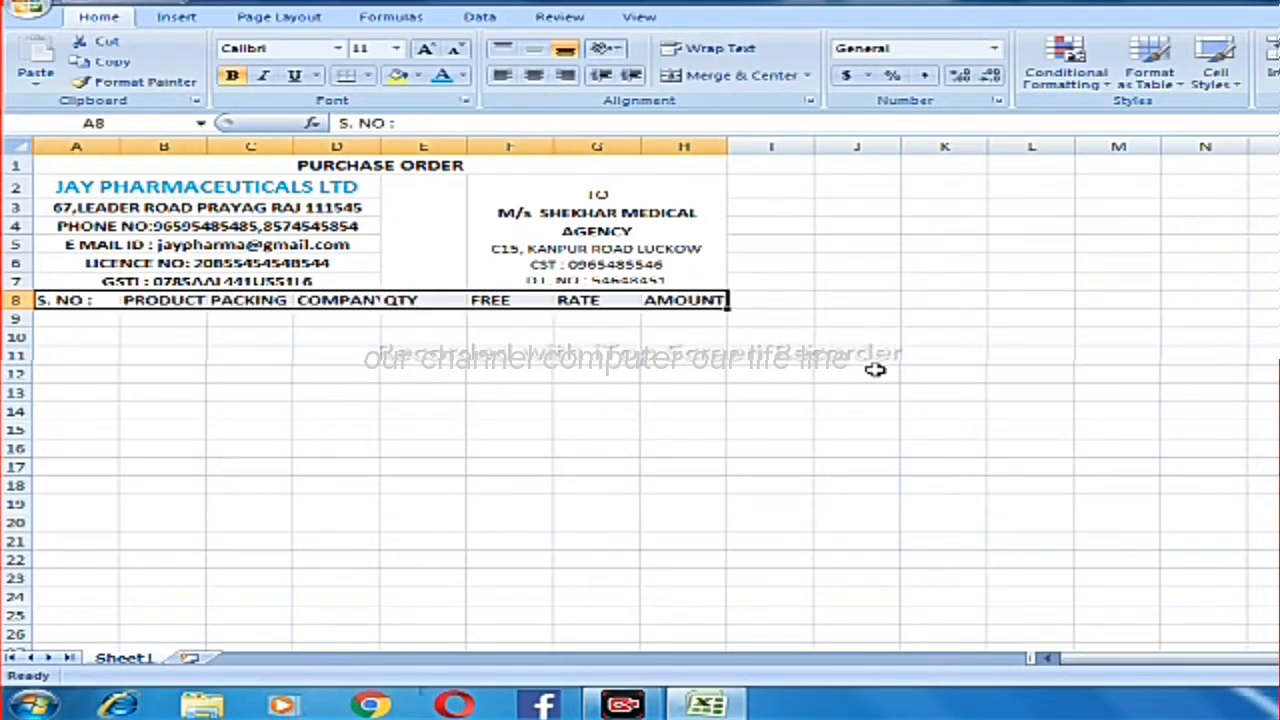
Enter 1 as the first serial number in cell A9 and select that cell again.
click(118, 318)
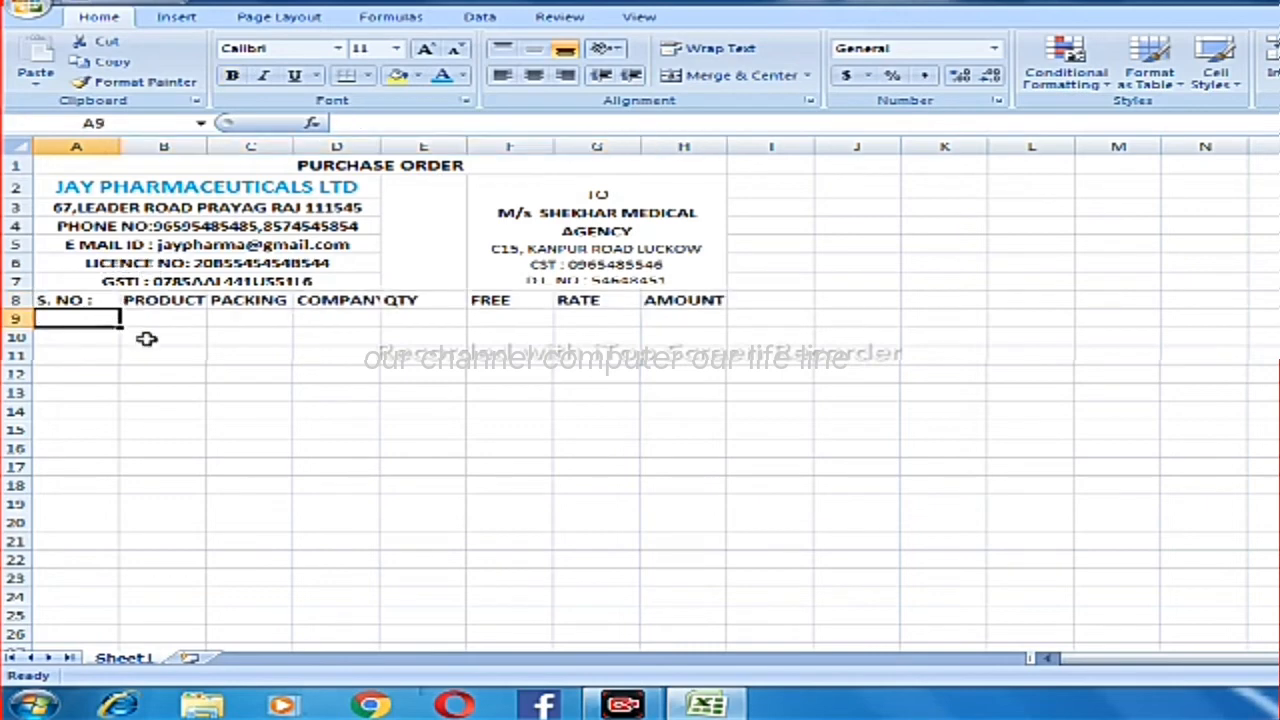
text(1)
key(Return)
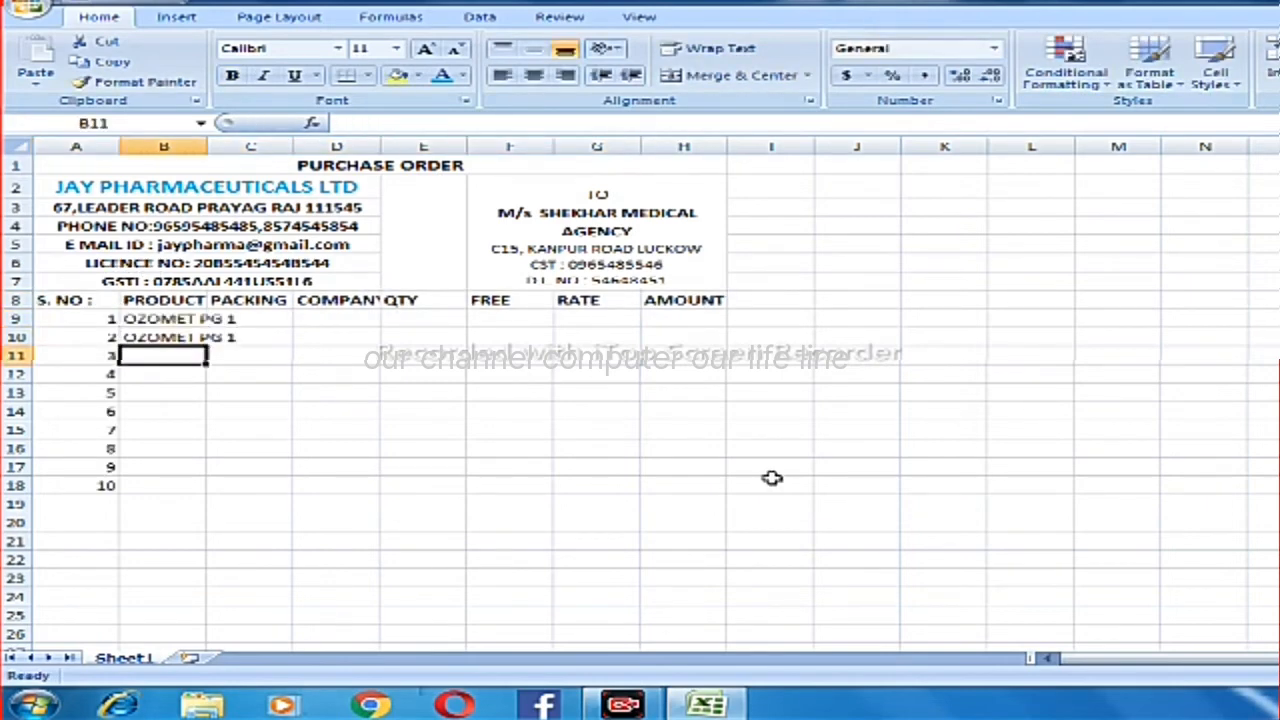
key(Up)
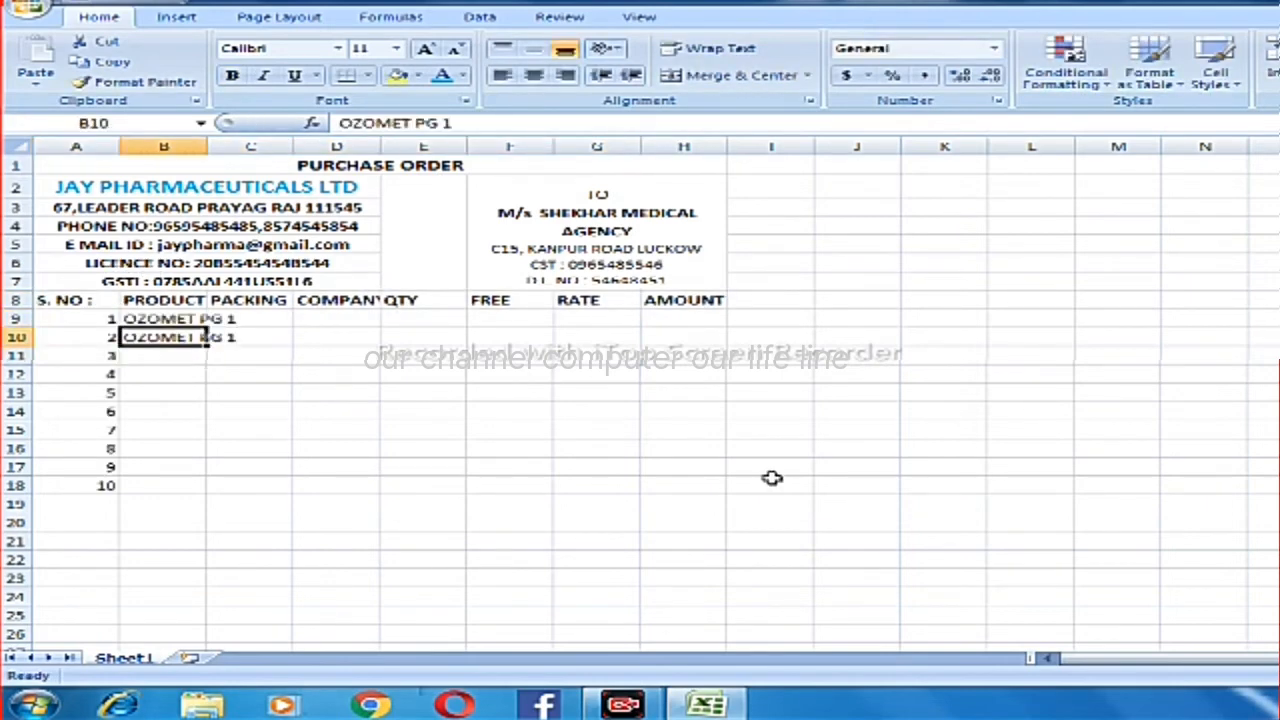
Change the product name in cell B10 to "OZOMET PG 2".
key(F2)
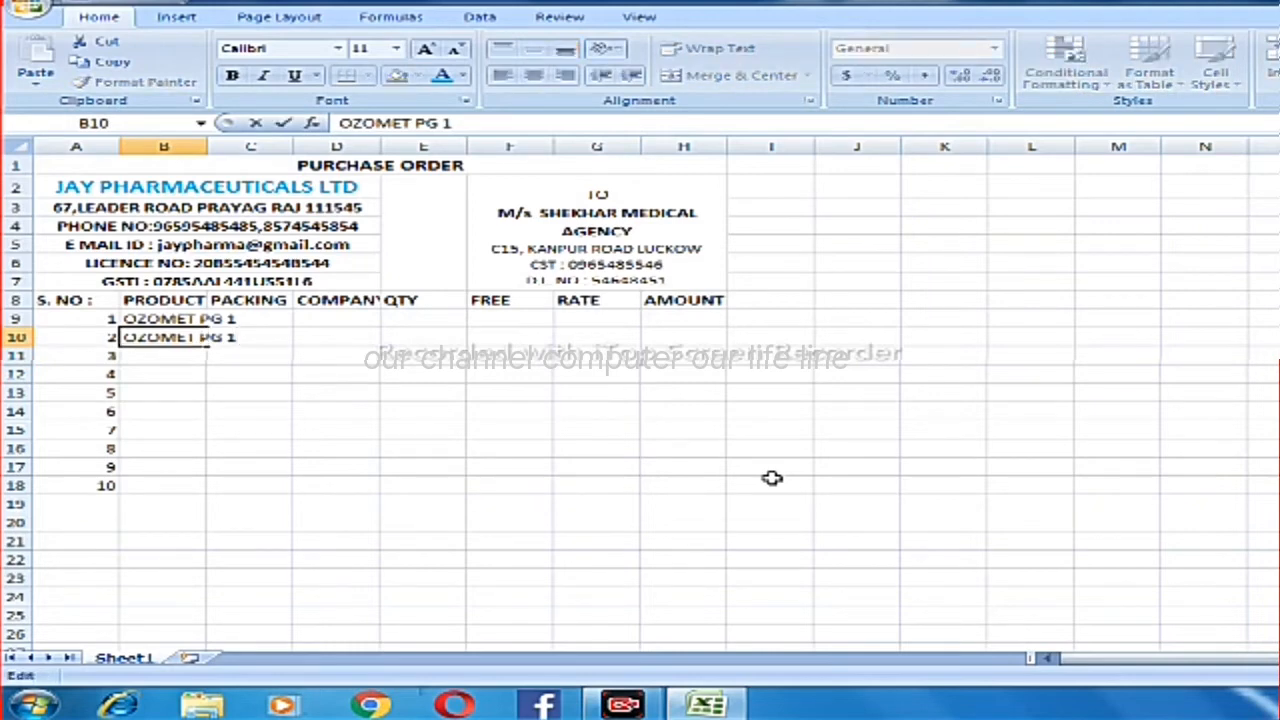
key(BackSpace)
text(2)
key(Return)
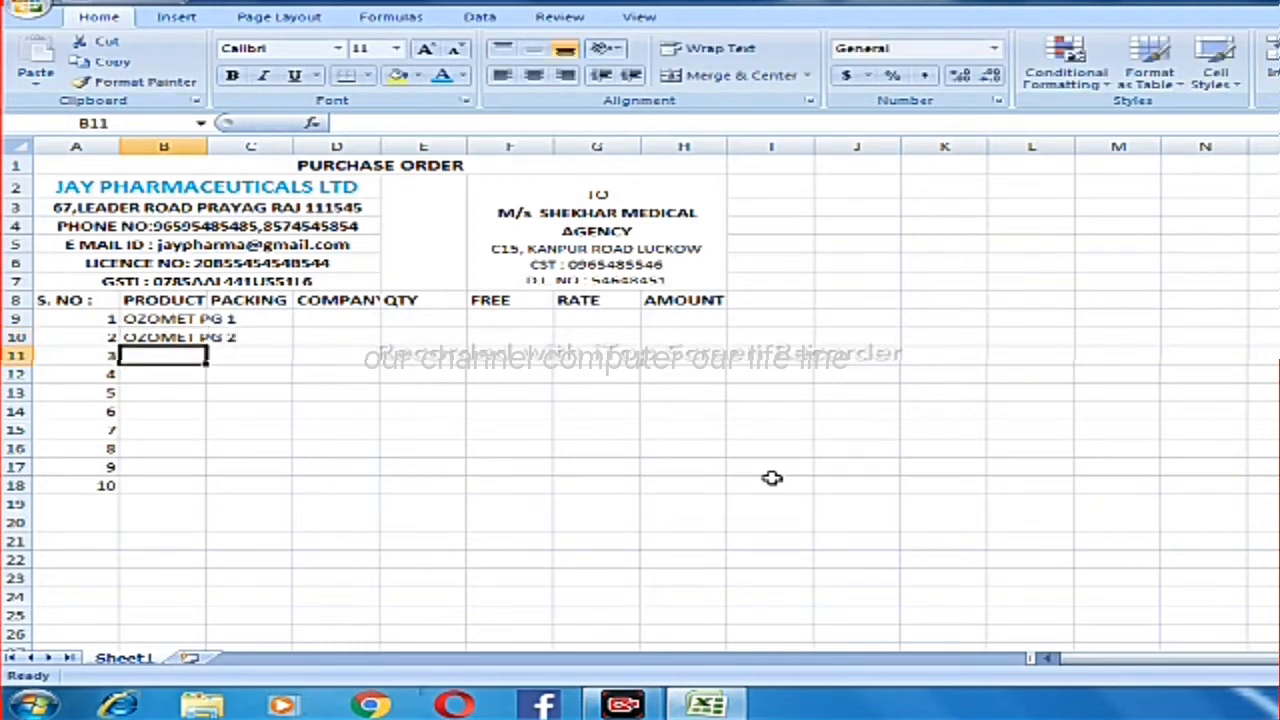
Enter the product names "OZOVIL M" in cell B11 and "OZOVIL TAB" in cell B12.
text(OZO)
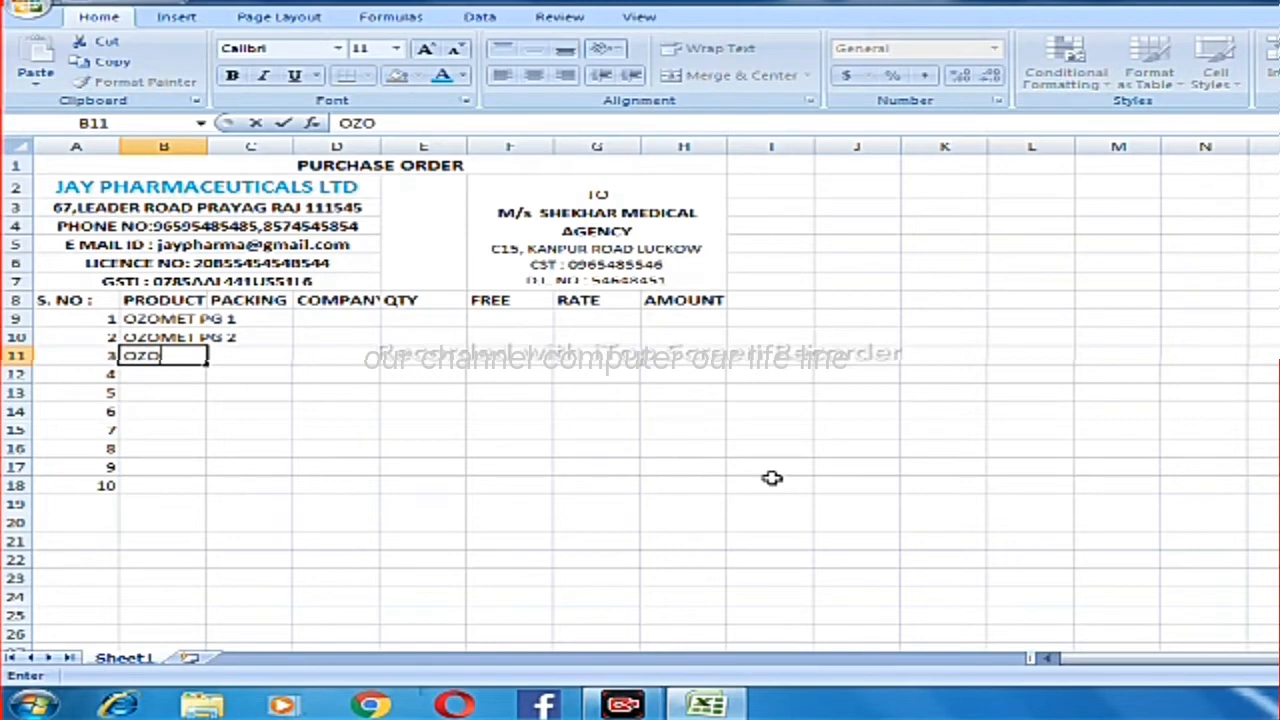
text(VIL M)
key(Return)
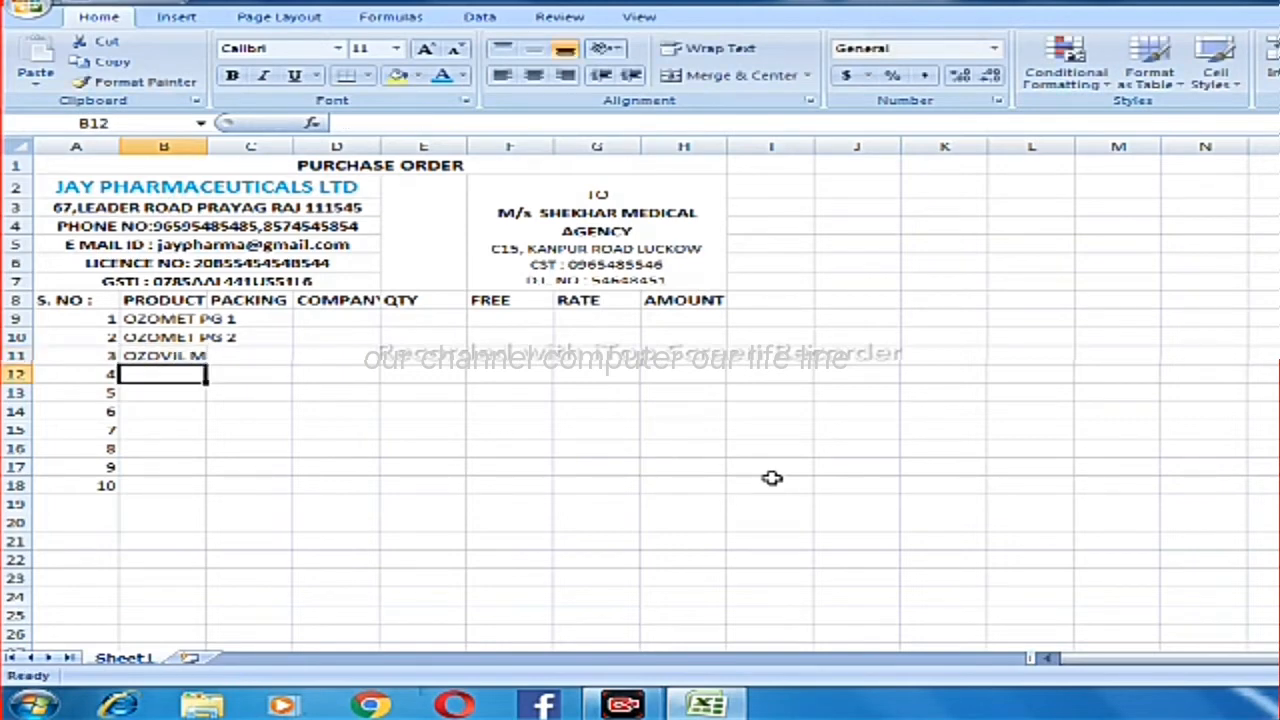
text(OZO)
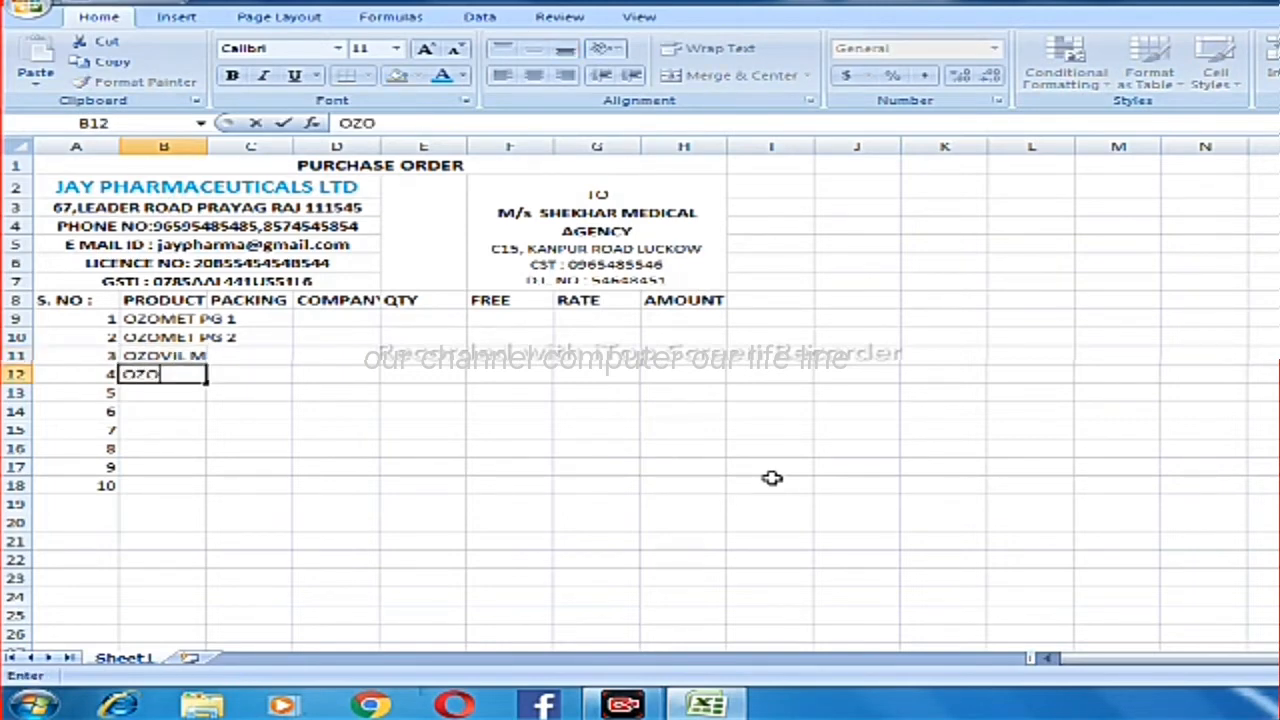
text(VIL TA)
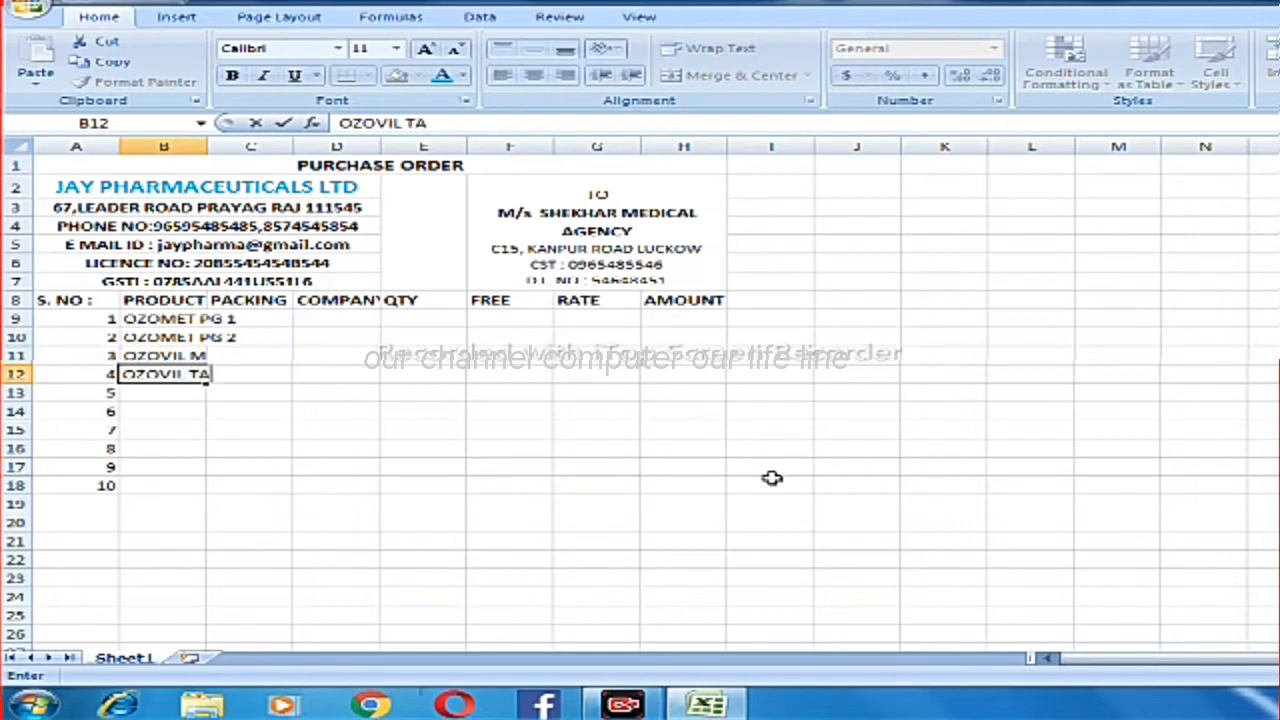
text(B)
key(Return)
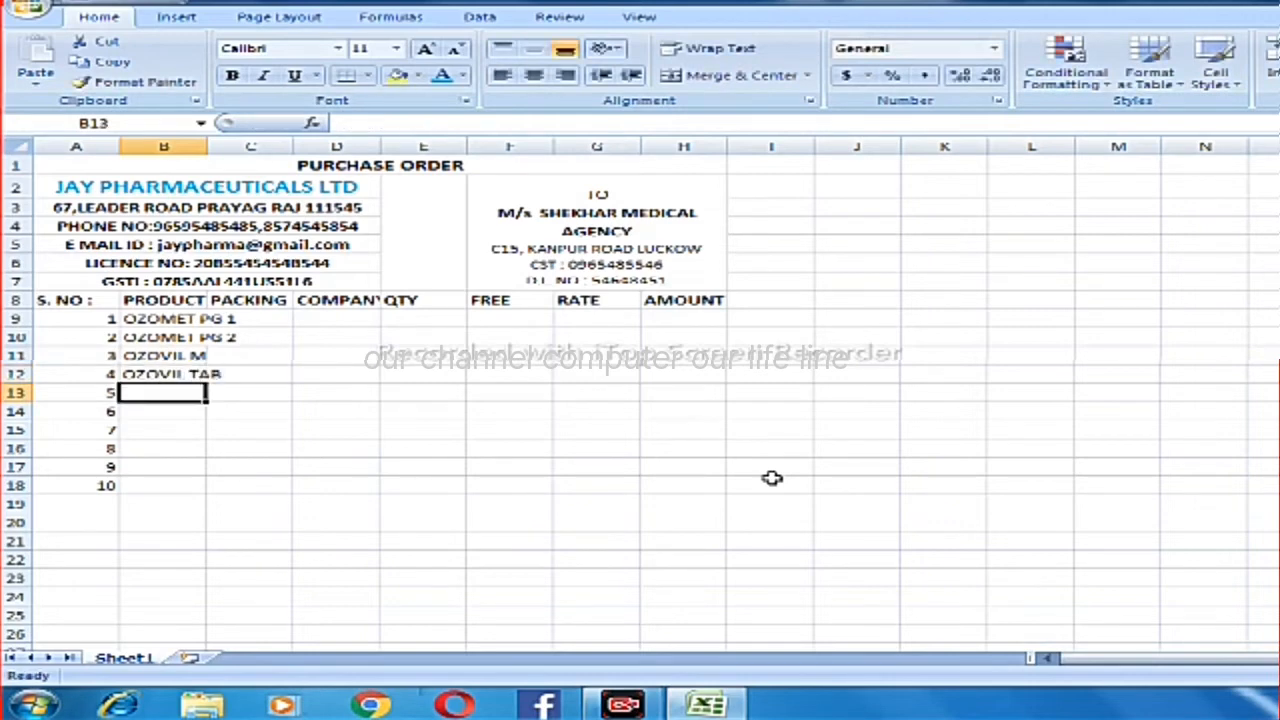
Enter the product names "AXBEX TAB" in cell B13 and "DYRECT TAB" in cell B14.
text(AXBE)
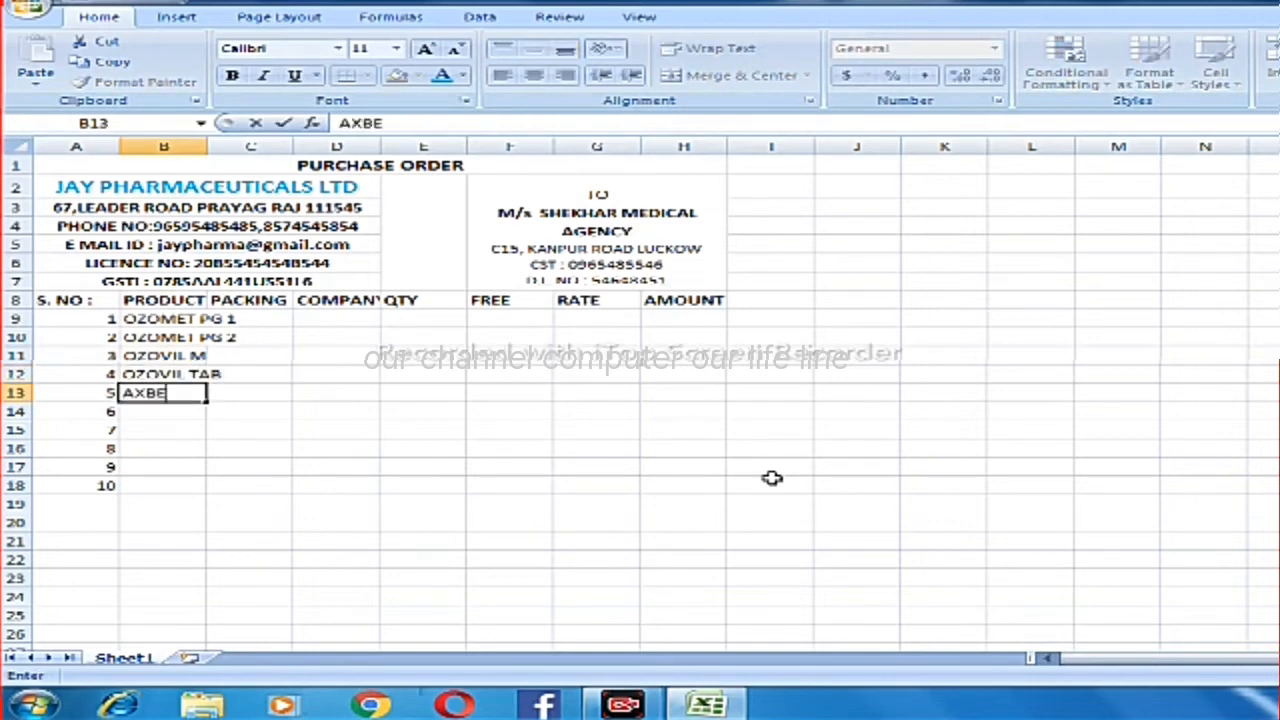
text(X TAB)
key(Return)
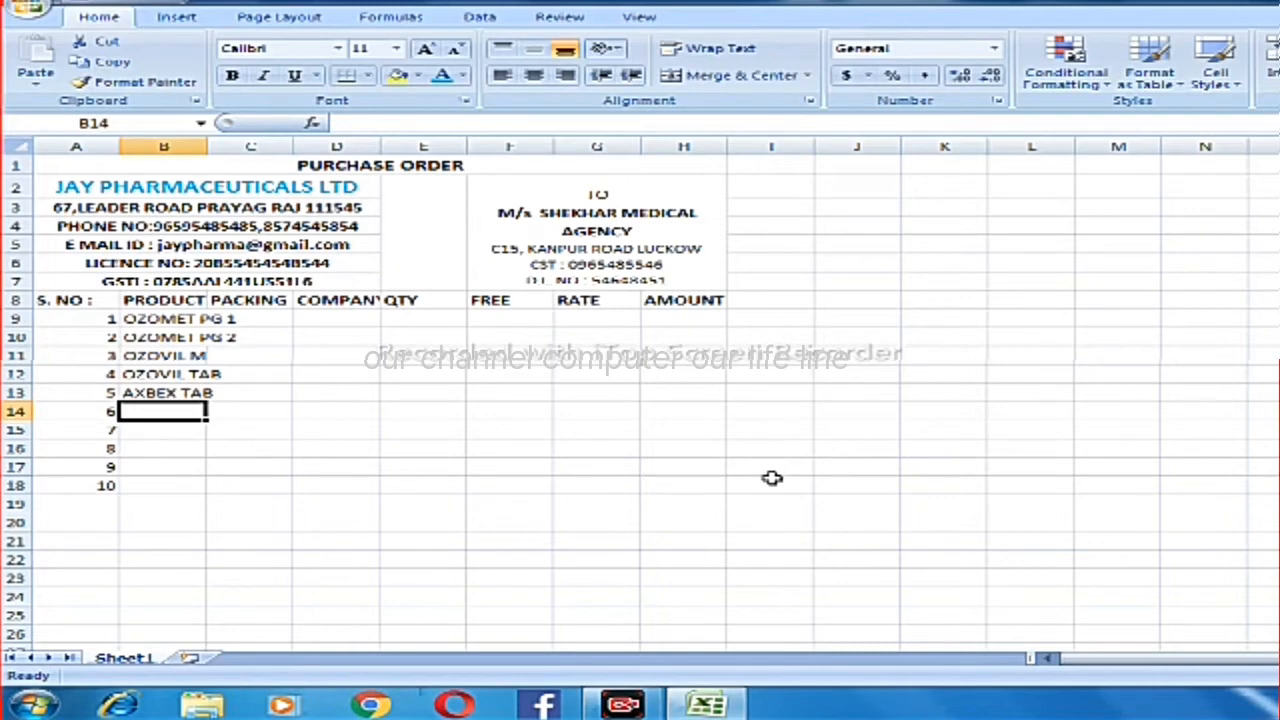
text(DYREC)
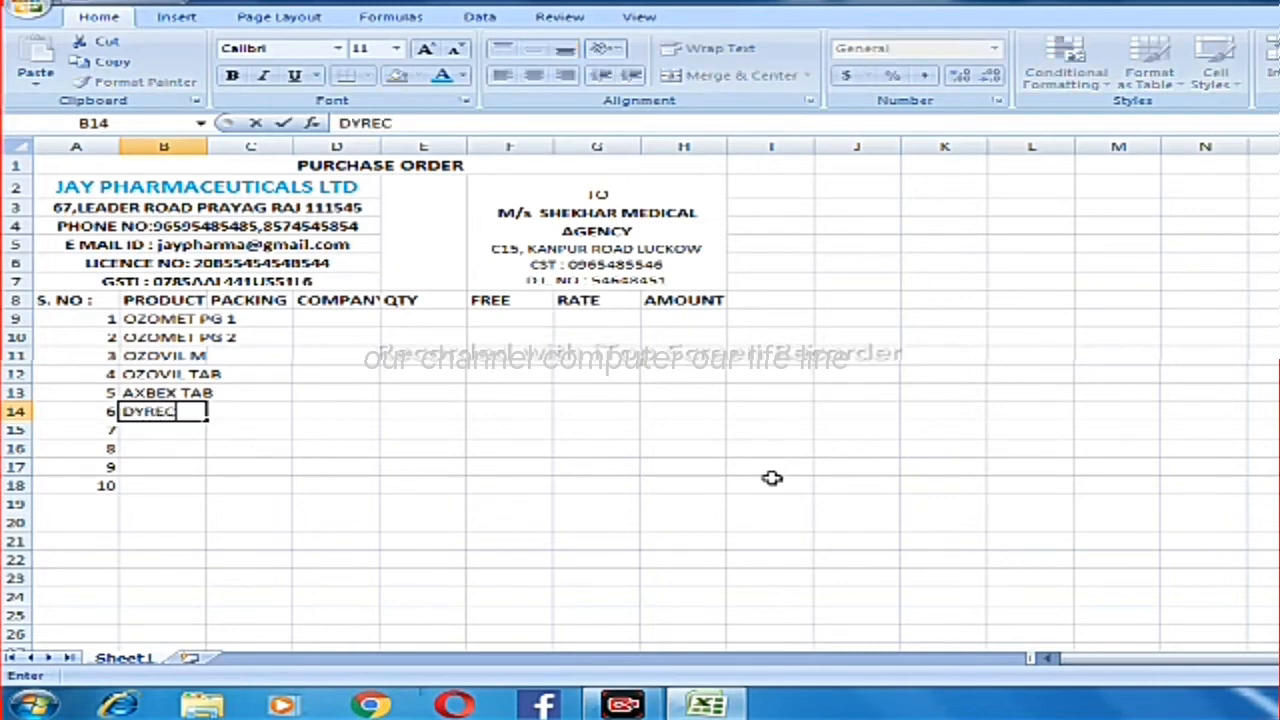
text(T TAB)
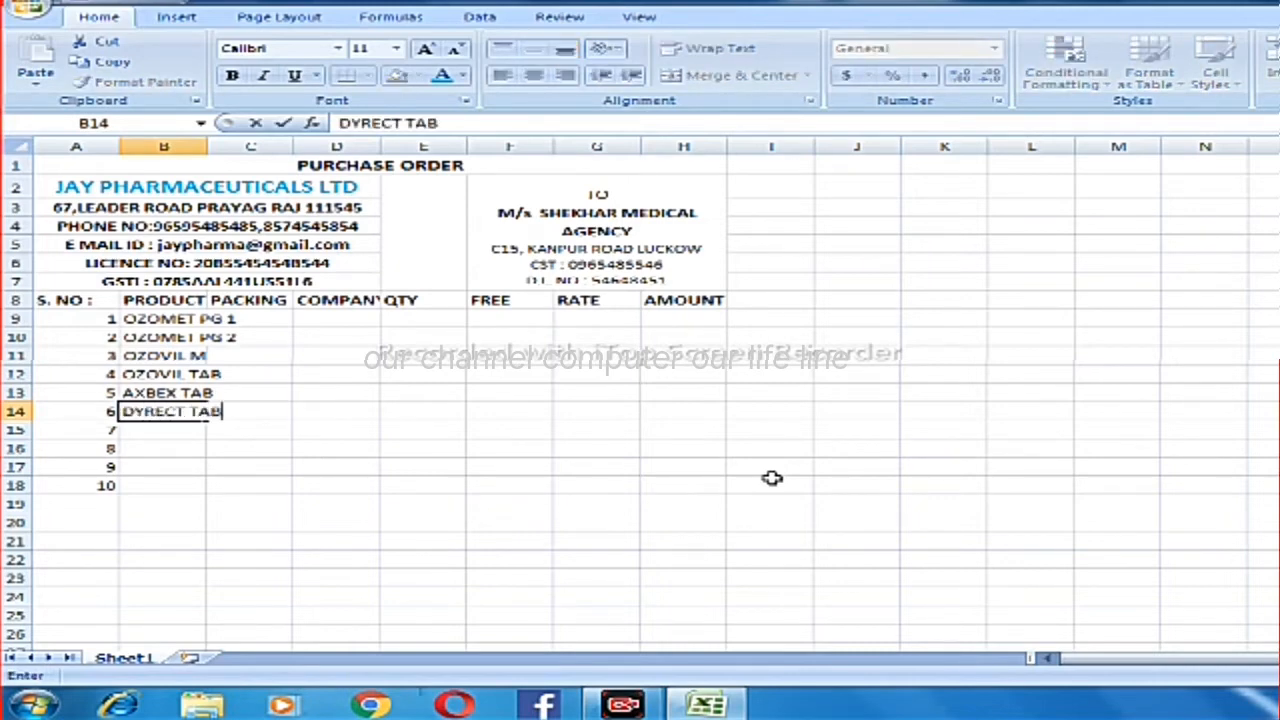
key(Return)
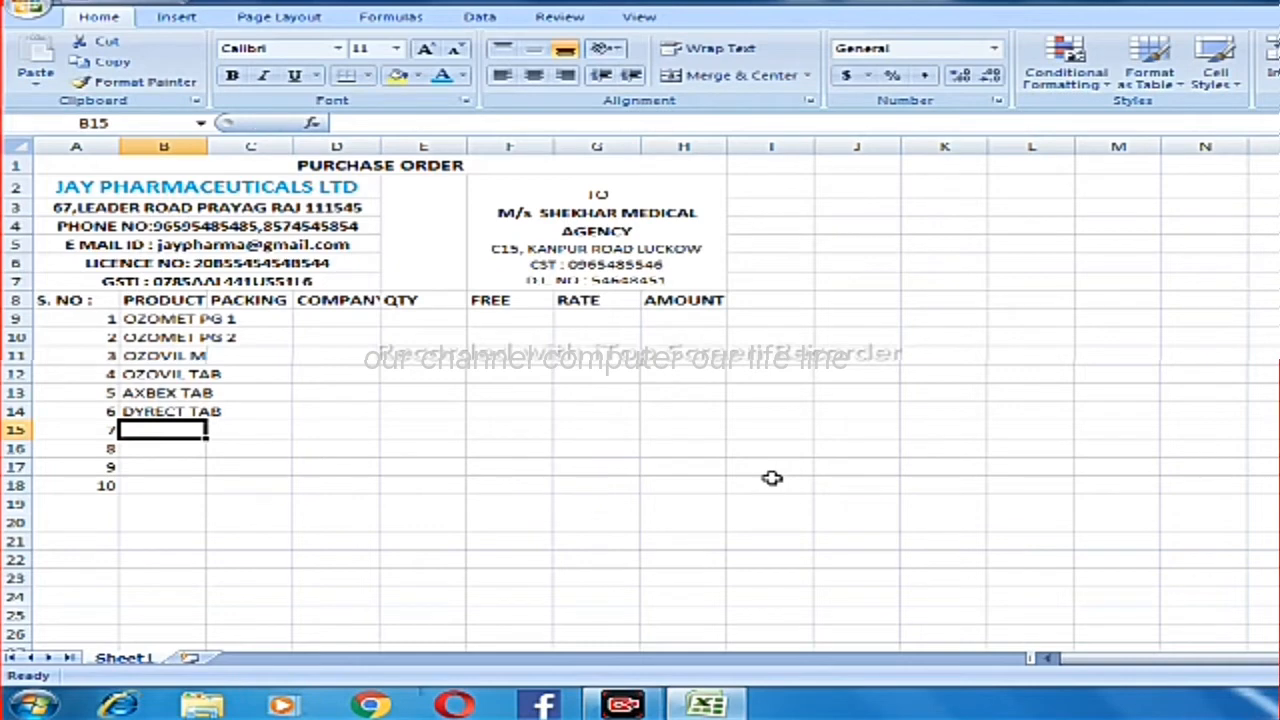
Enter the product name "OZOWAS I" in cell B15 for serial number 7.
text(OAO)
key(BackSpace)
key(BackSpace)
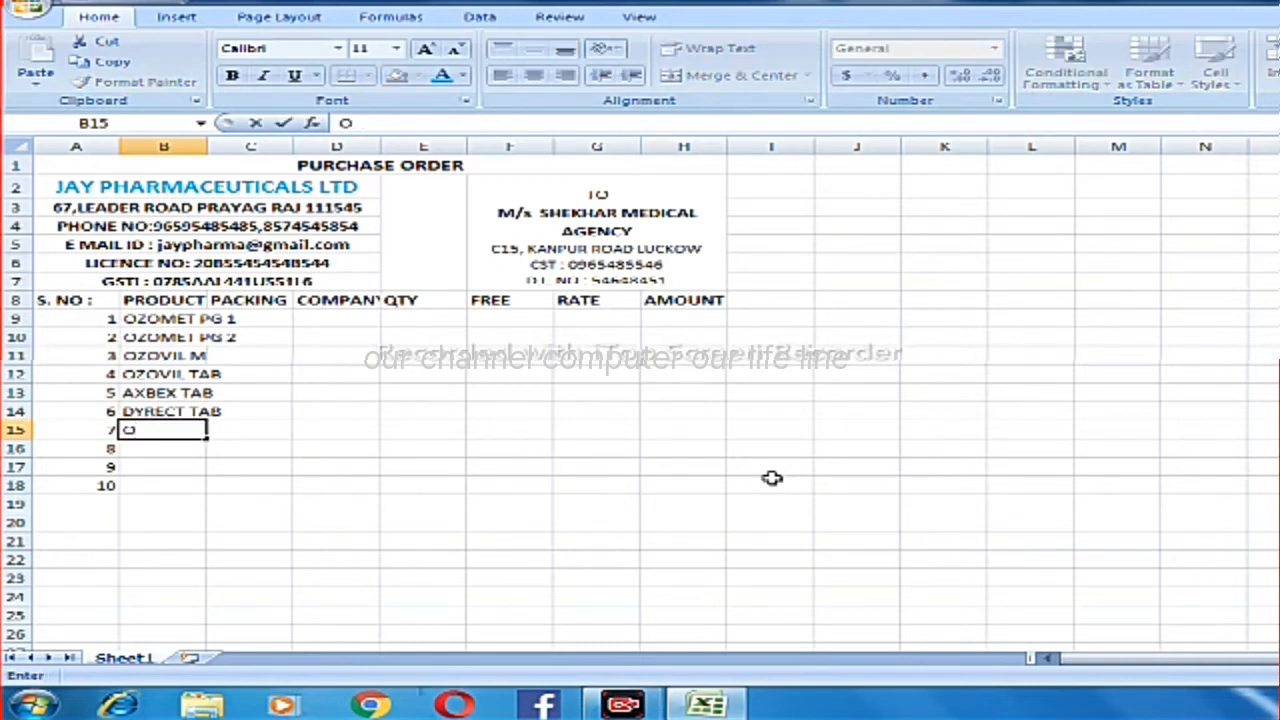
text(ZOWAS)
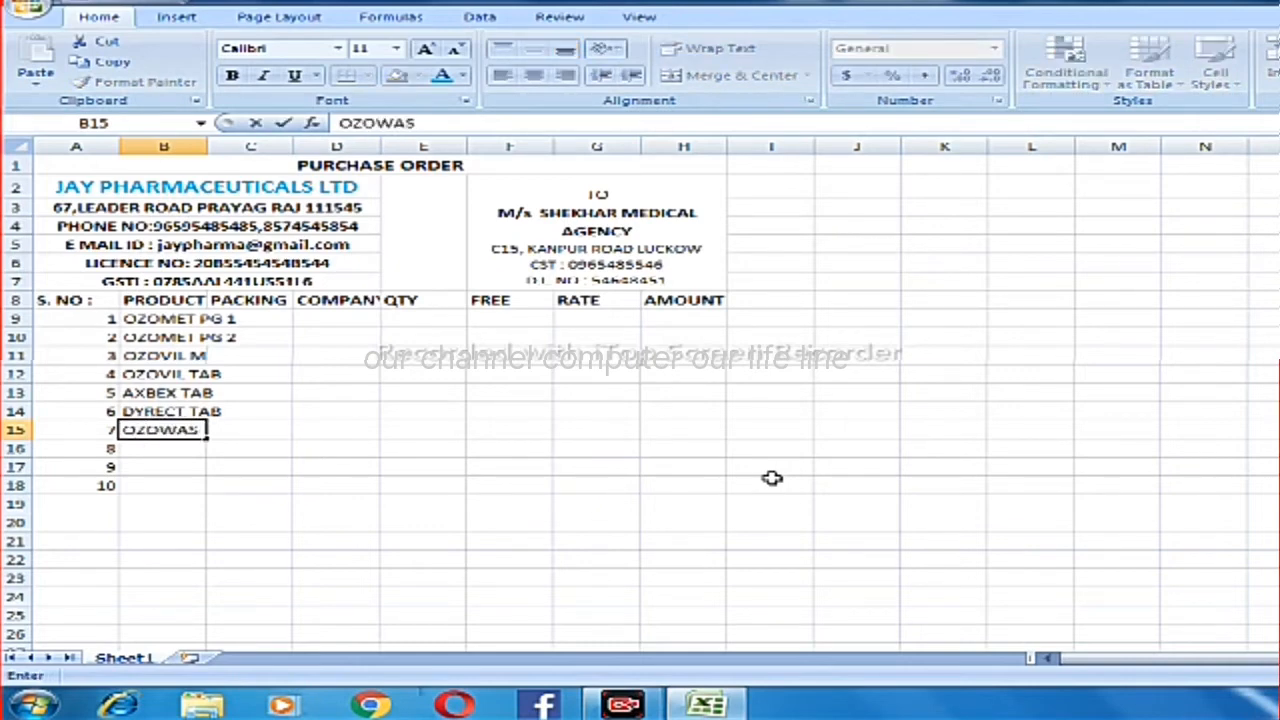
text( I)
key(Return)
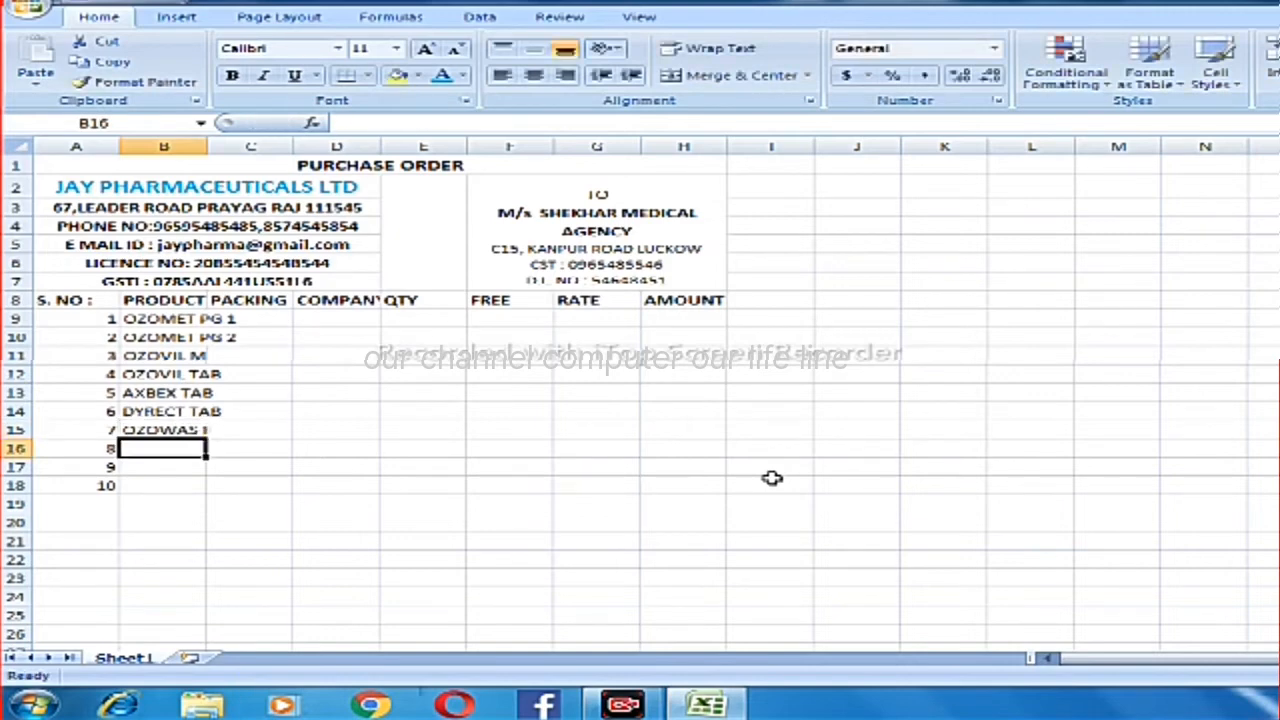
Enter the product names "OZOTEL" in cell B16 and "OZOTEL H" in cell B17.
text(OZ)
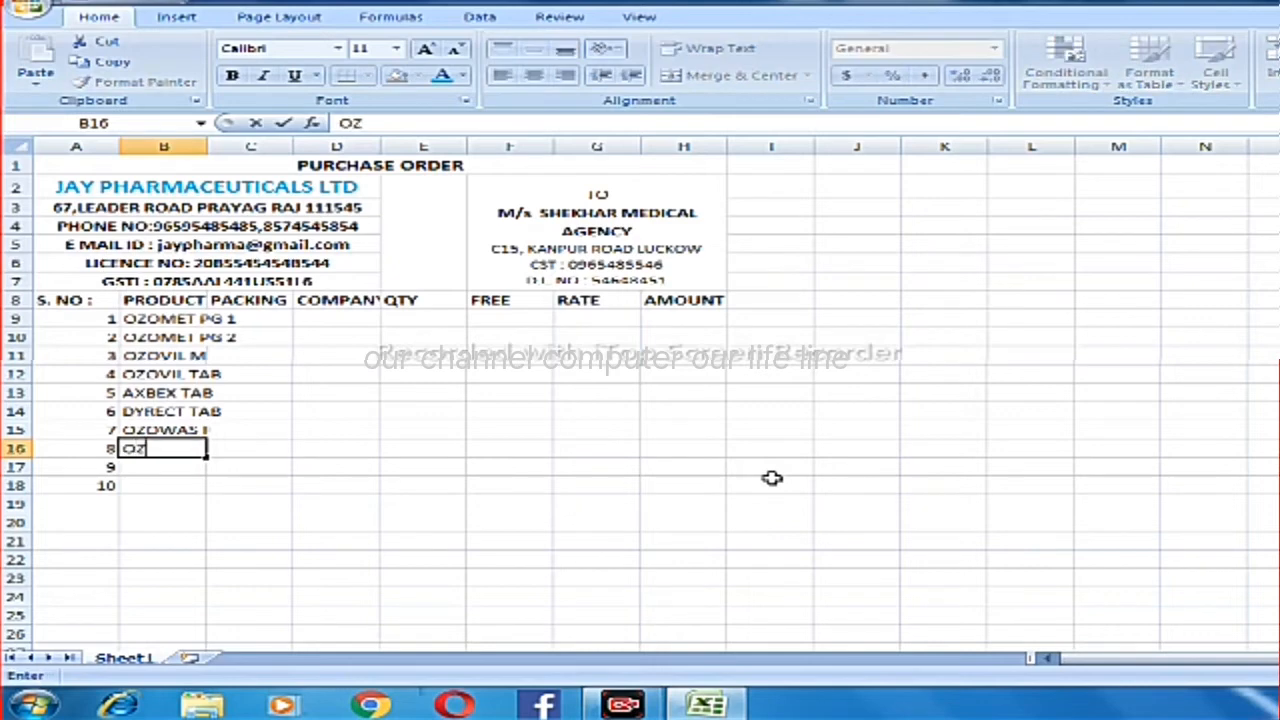
text(OTEL)
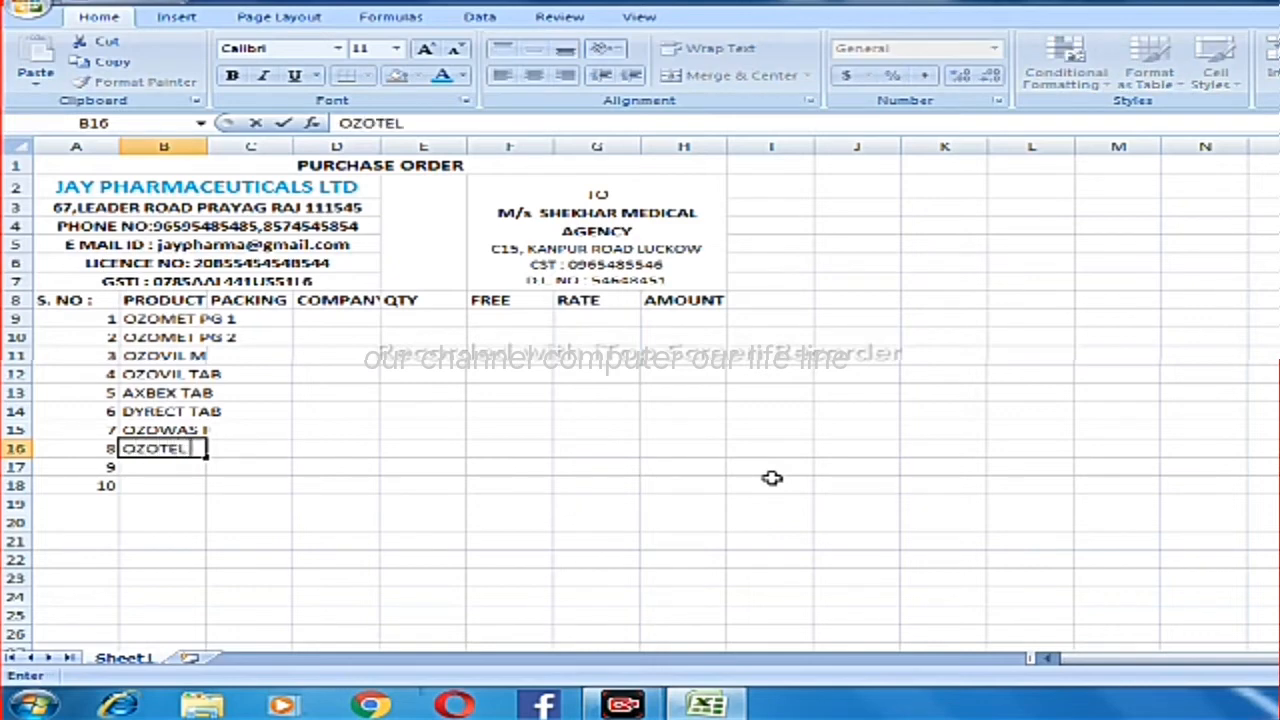
key(Return)
text(OZO)
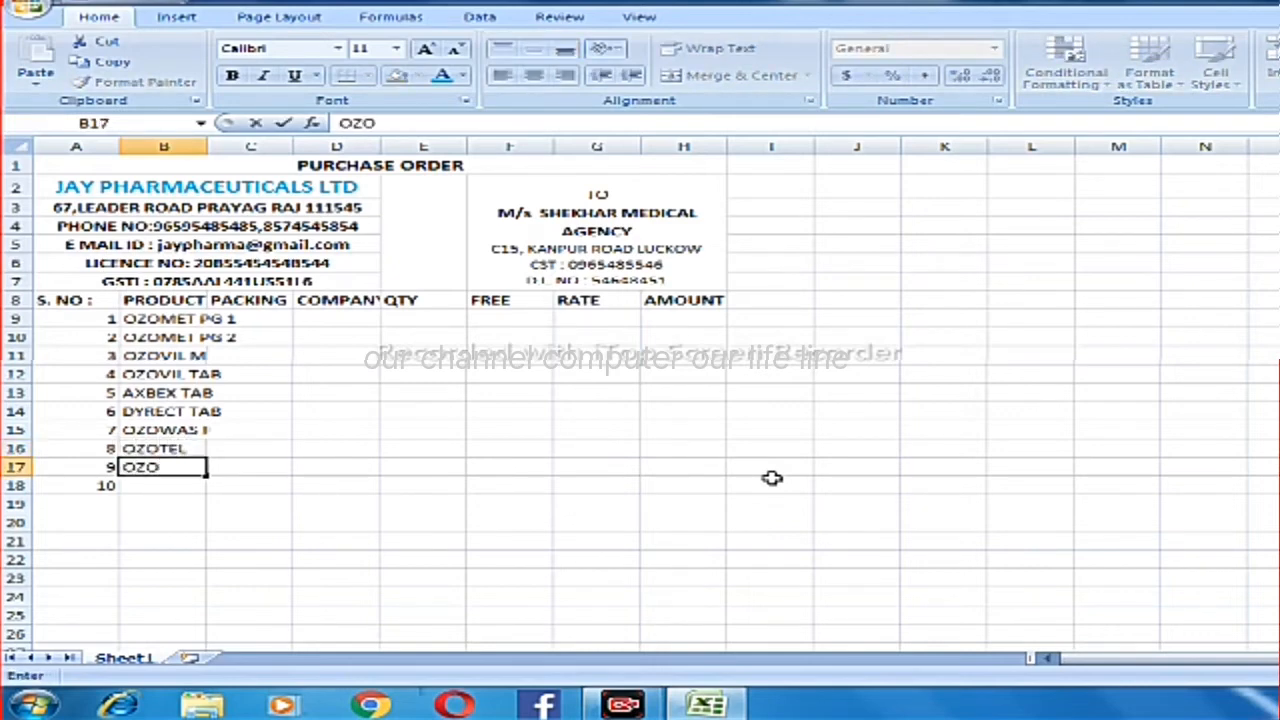
text(TEL H)
key(Return)
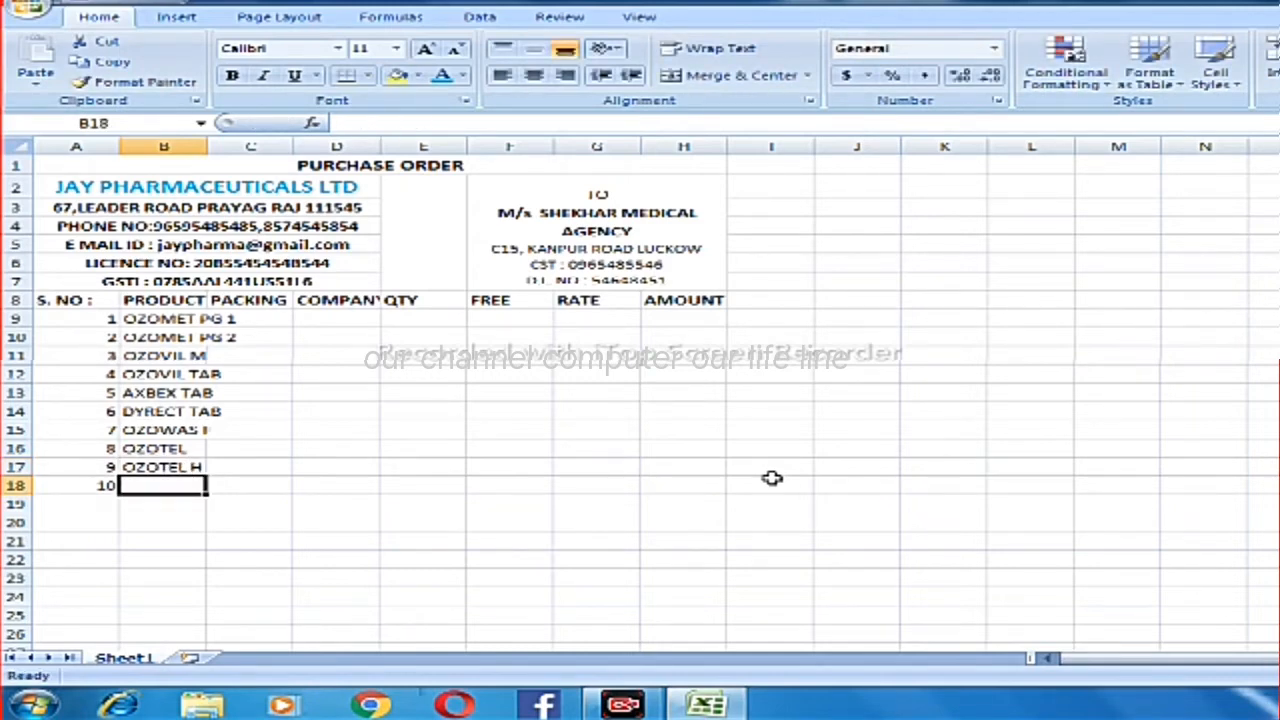
Enter the product name "AXBEX SYRUP" in cell B18 for serial number 10.
text(A)
key(Delete)
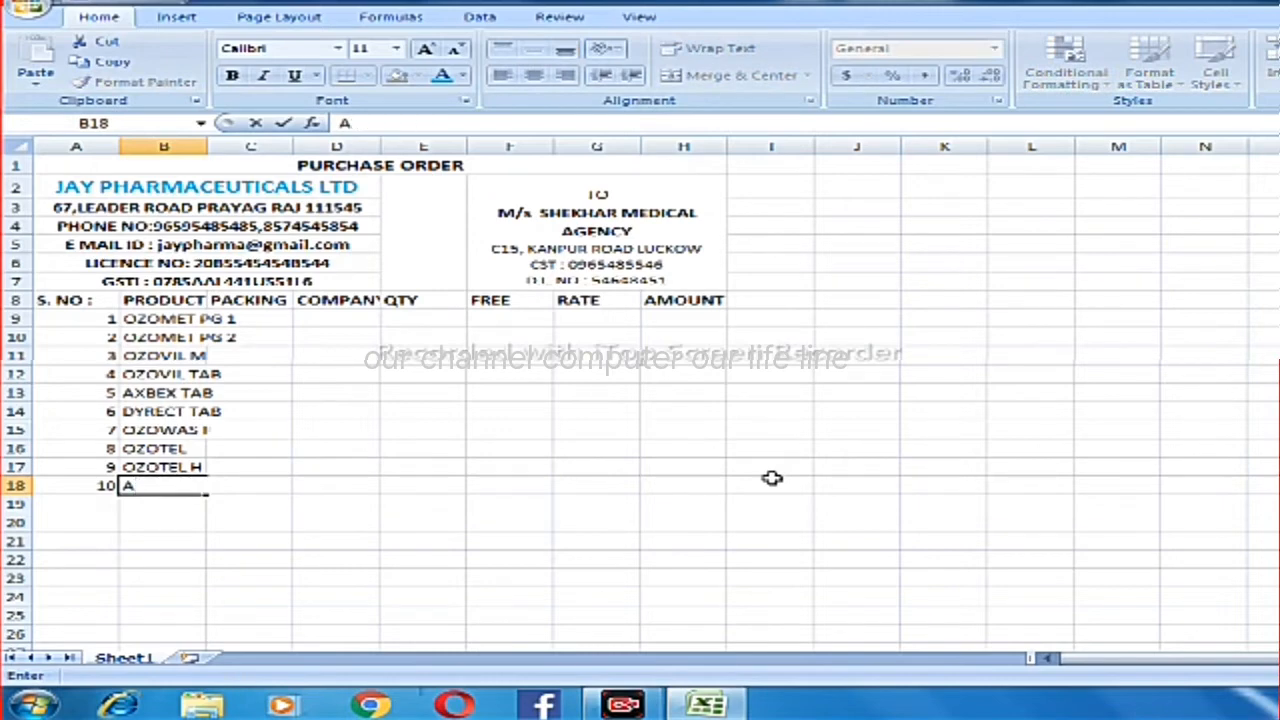
text(X)
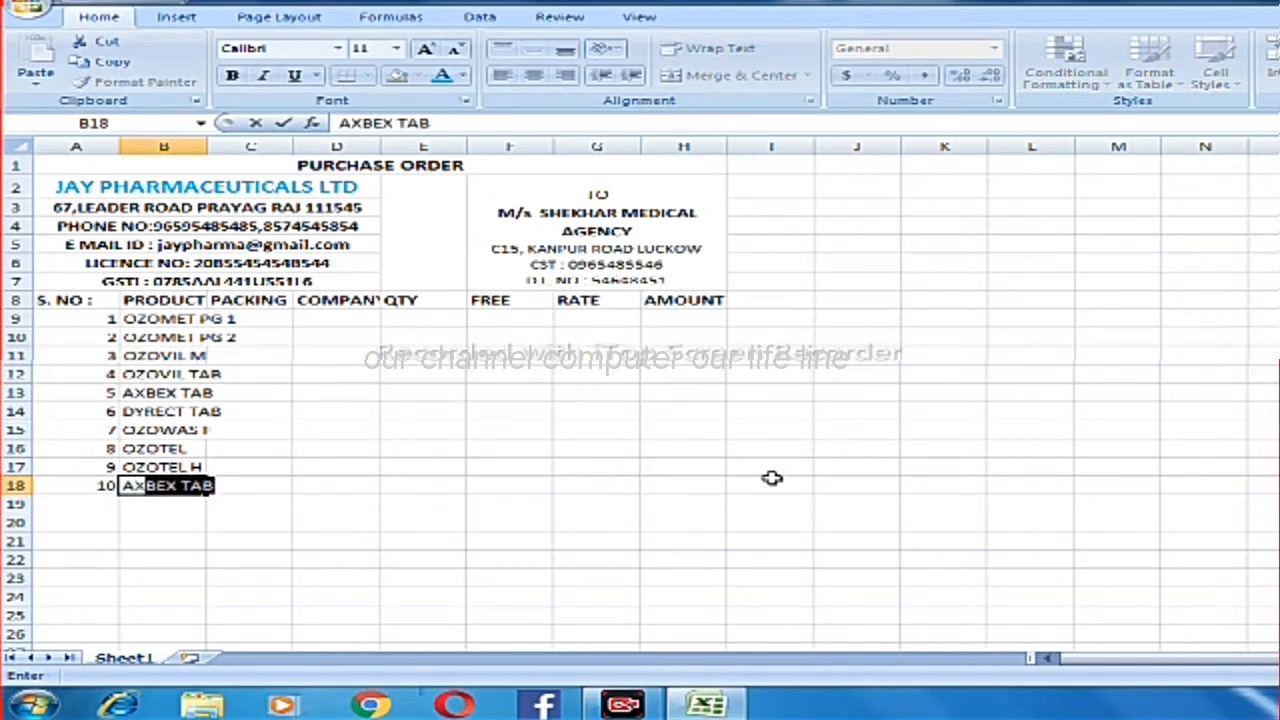
text(BEX SYRUP)
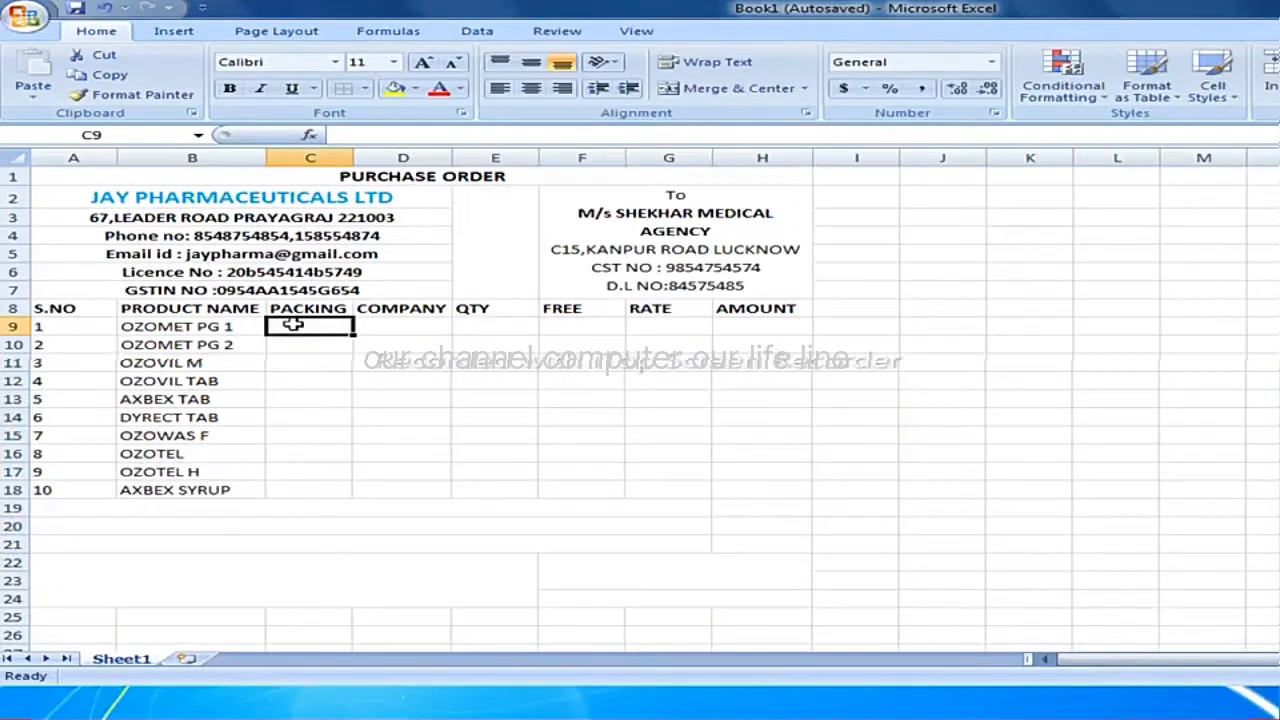
Enter the packing "1*10" in each of the cells C9 to C12 for the first four products.
text(1*10)
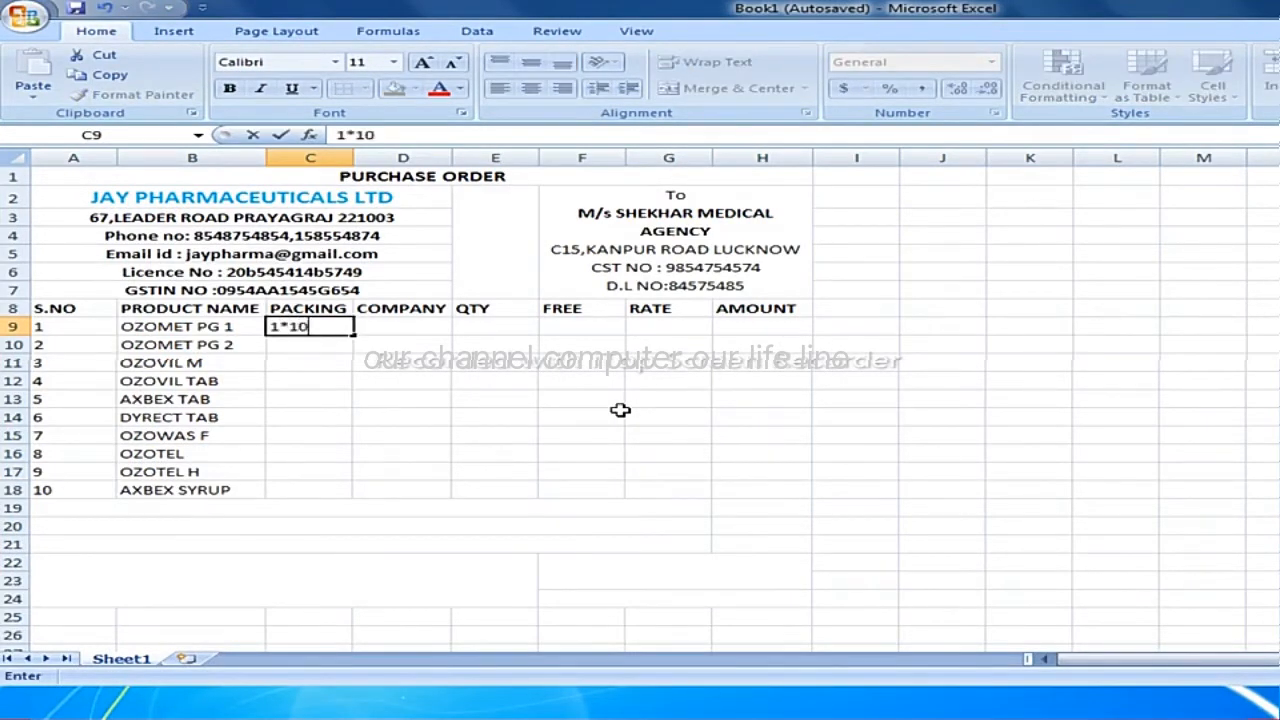
key(Return)
text(1*10)
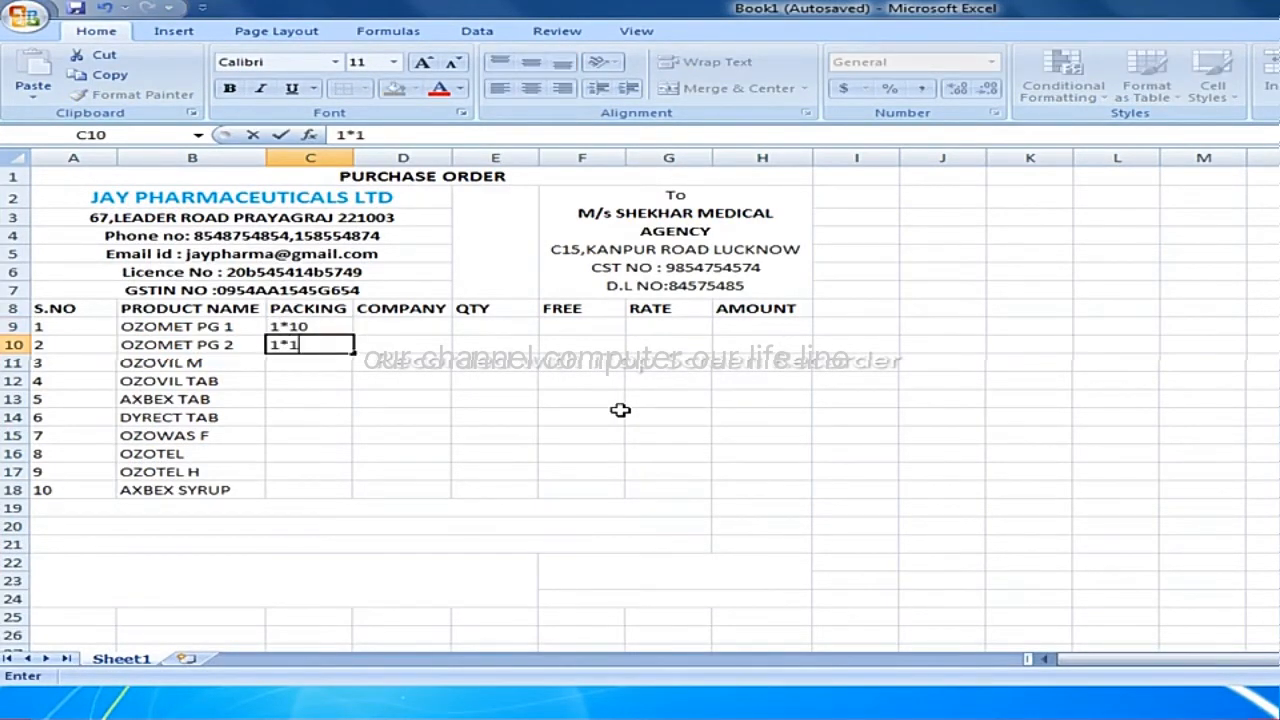
key(Return)
text(1*10)
key(Return)
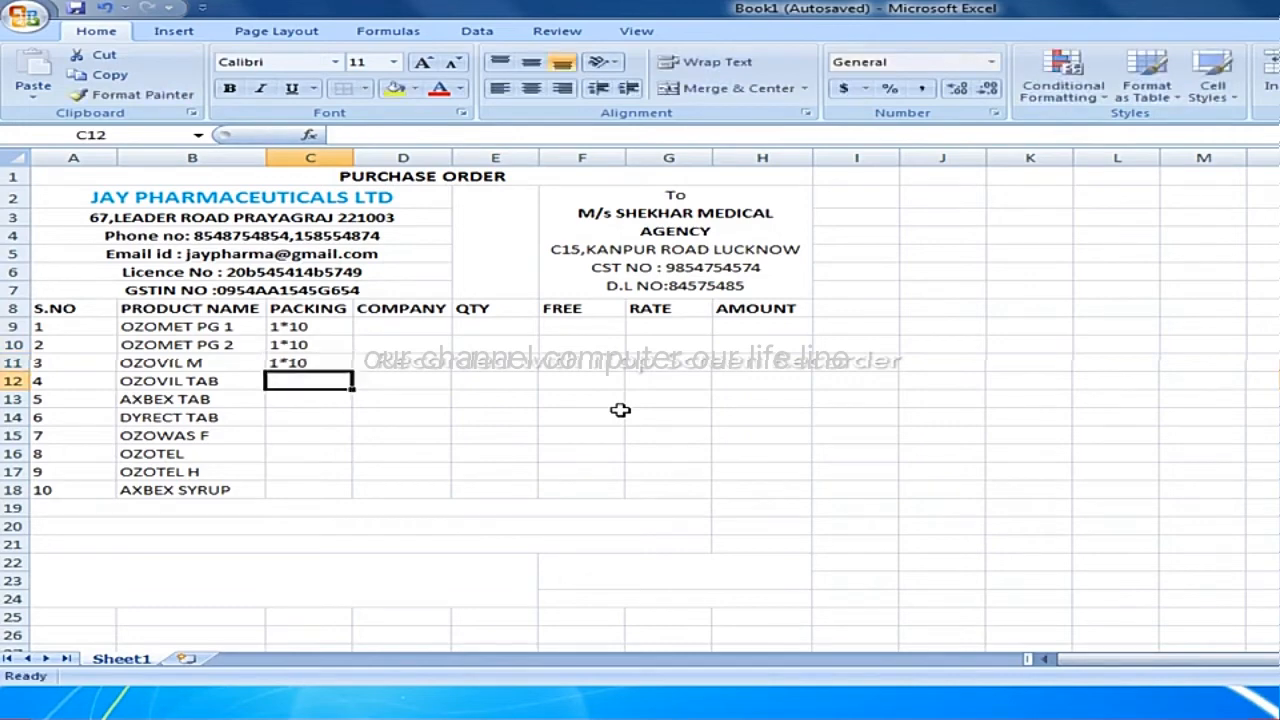
text(1)
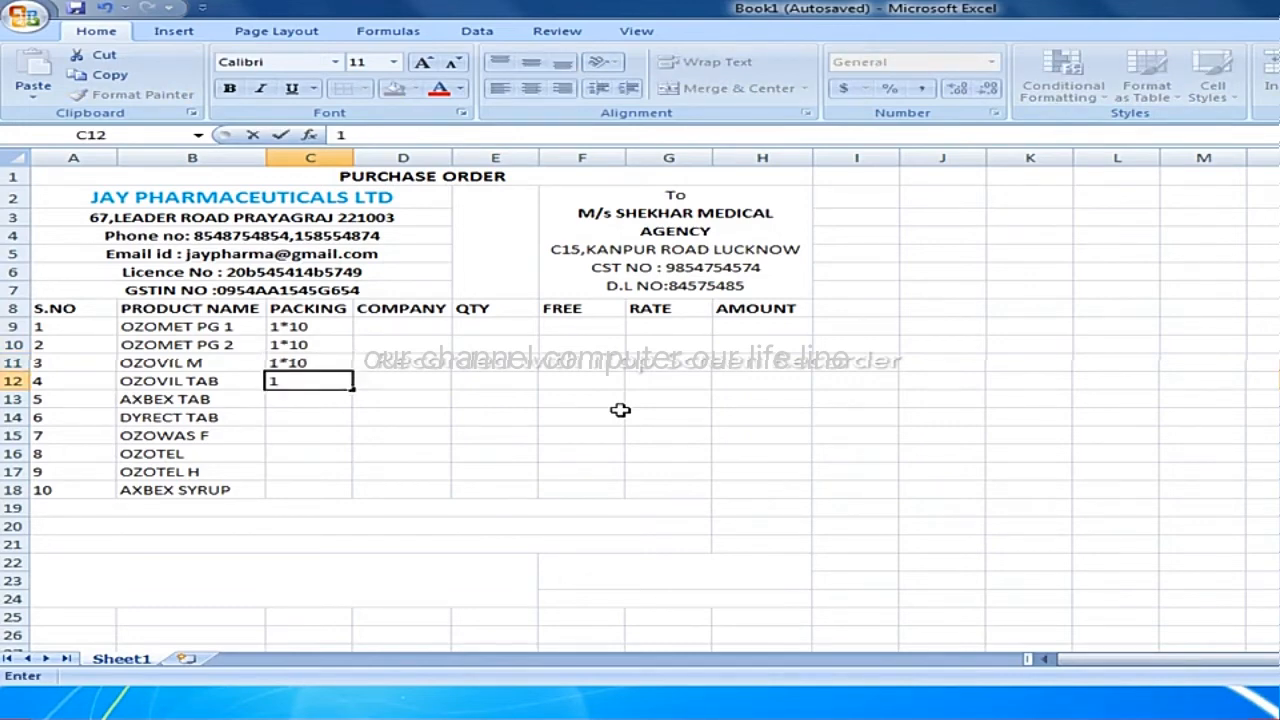
text(*10)
key(Return)
Enter the packing "1*15" in cells C13 and C14 for AXBEX TAB and DYRECT TAB.
text(1*15)
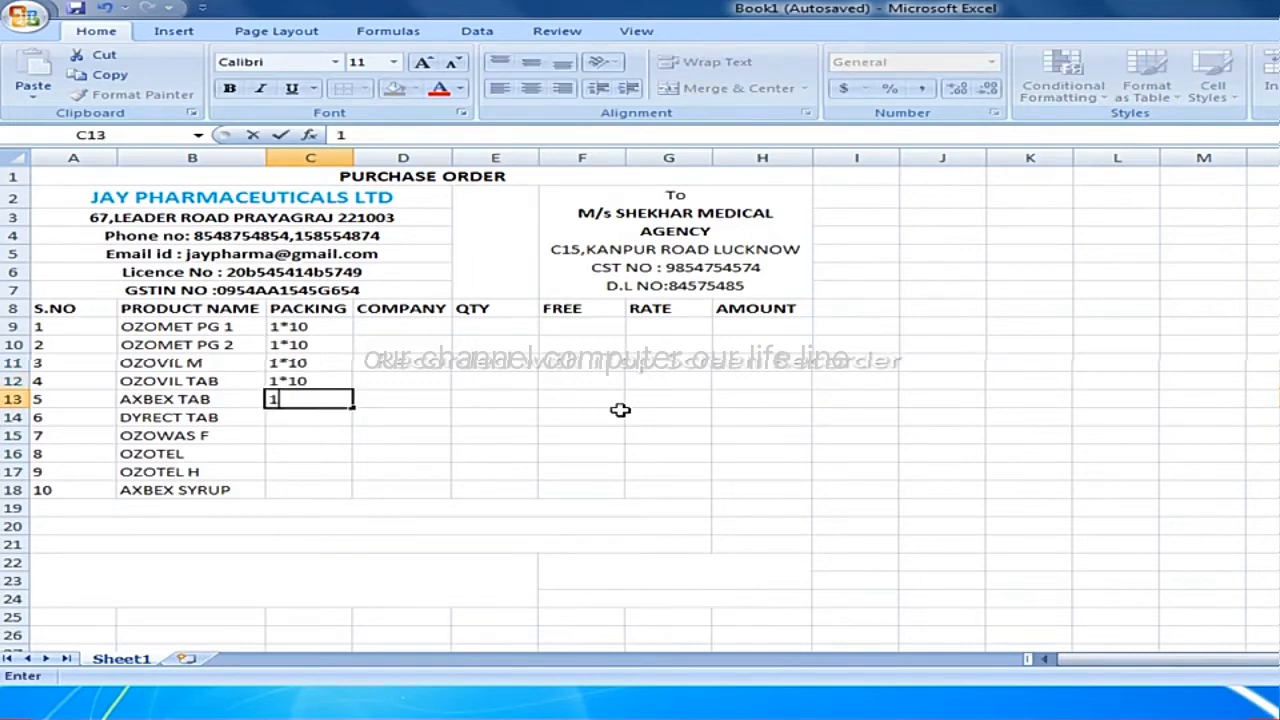
key(Return)
text(1*)
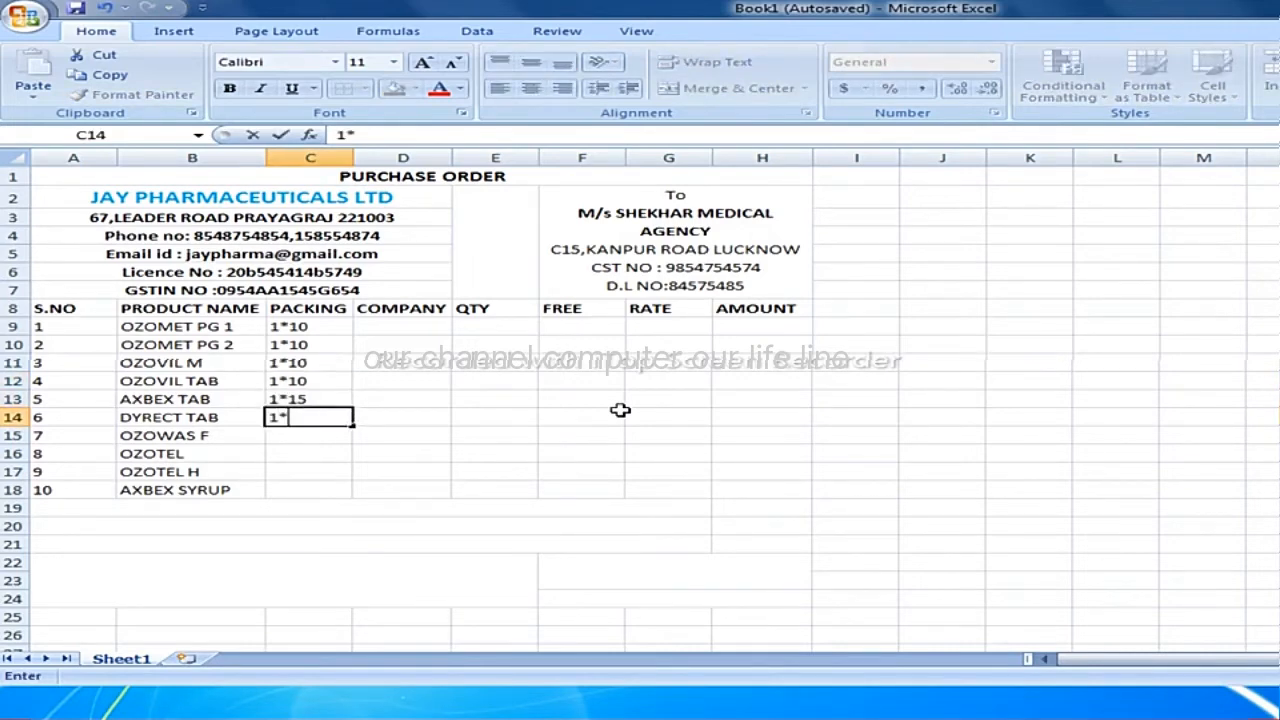
text(15)
key(Return)
Enter the packing "1*10" in cells C15 to C17 for OZOWAS F, OZOTEL and OZOTEL H.
text(1)
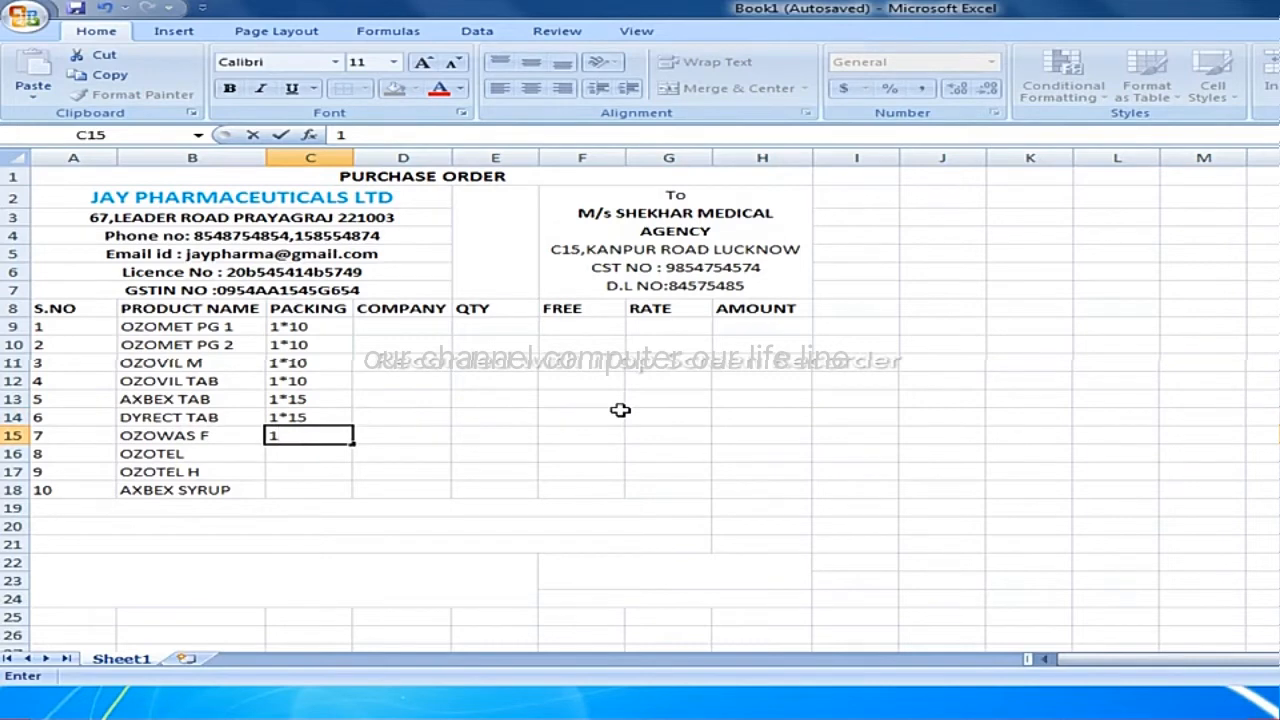
text(*10)
key(Return)
text(1*10)
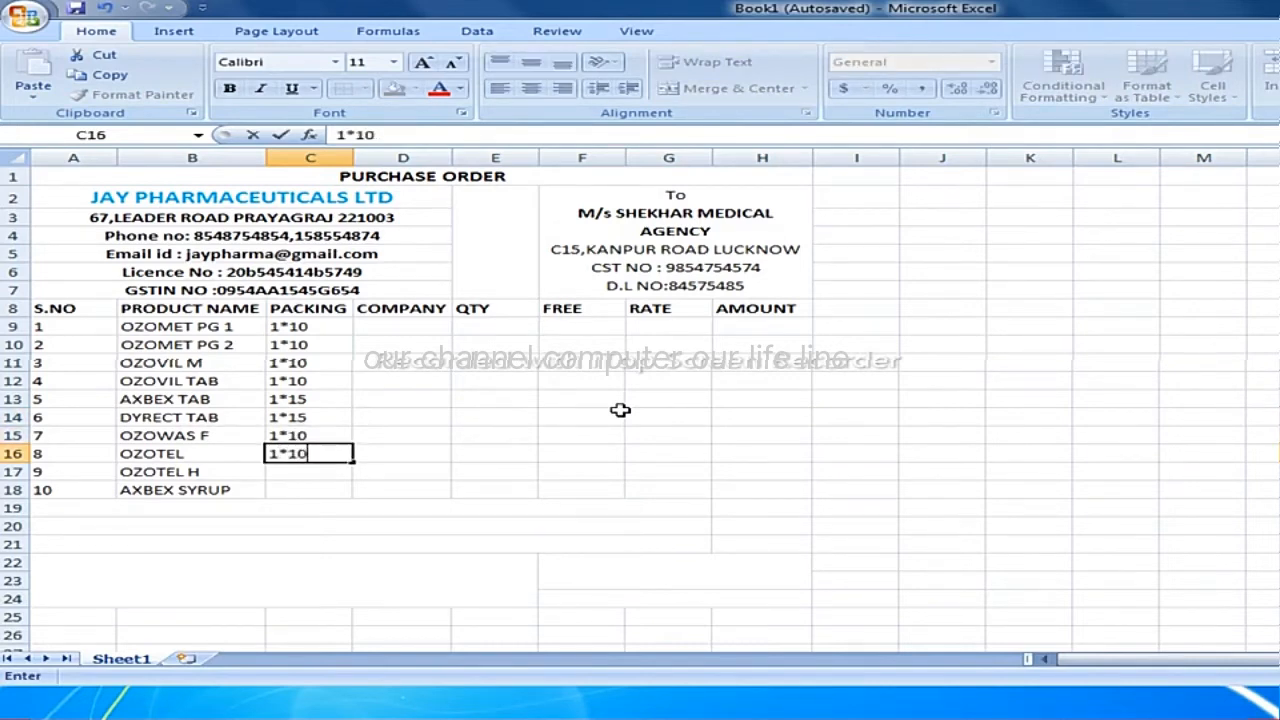
key(Return)
text(1*10)
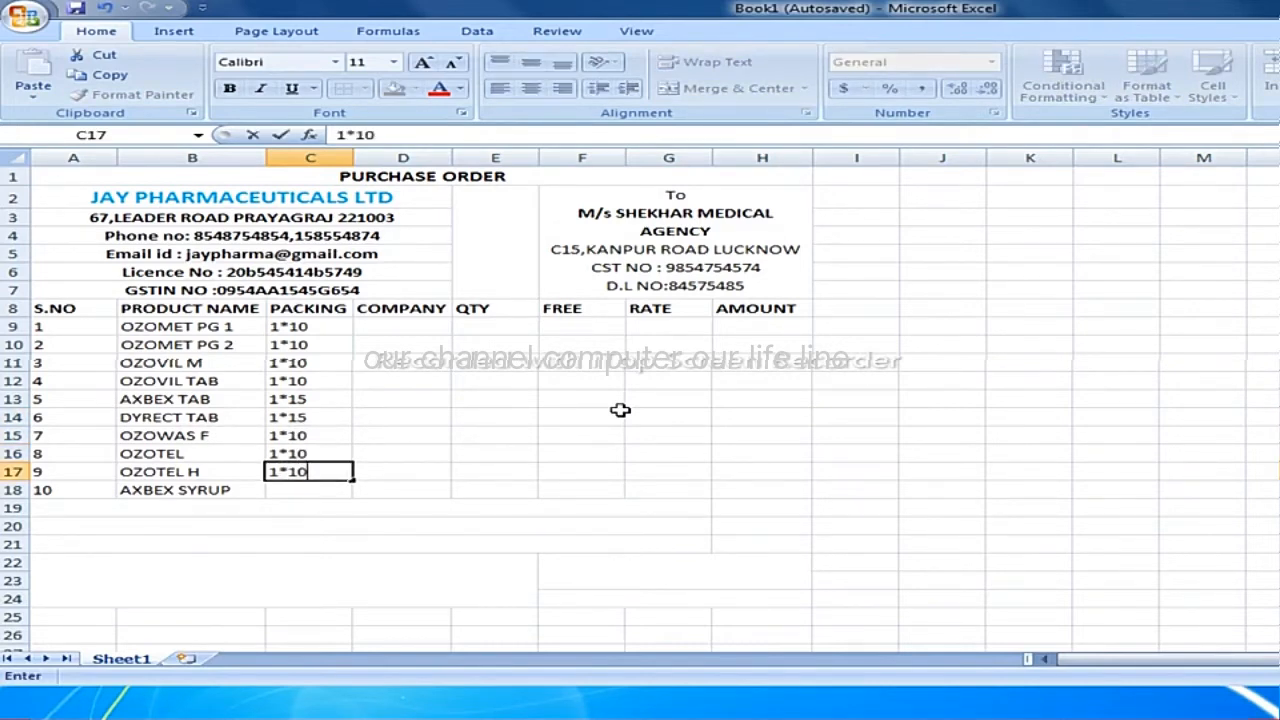
key(Return)
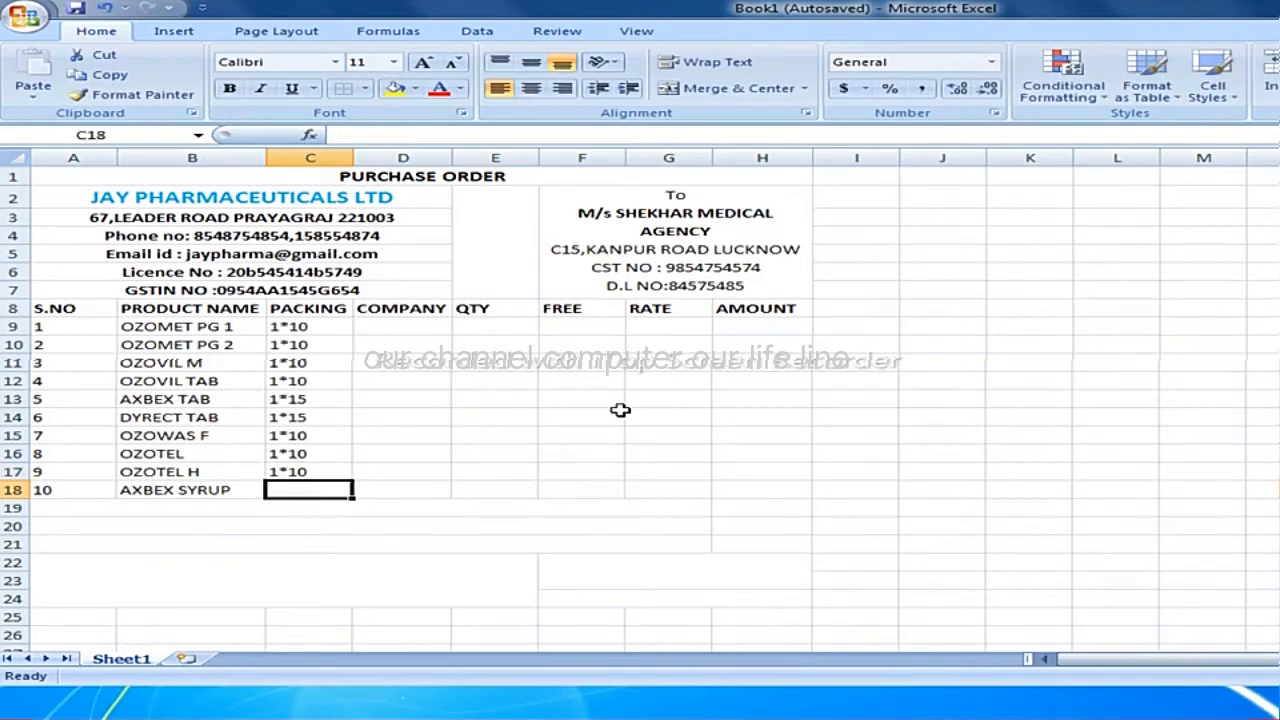
Enter the packing "100" in cell C18 for AXBEX SYRUP.
text(100)
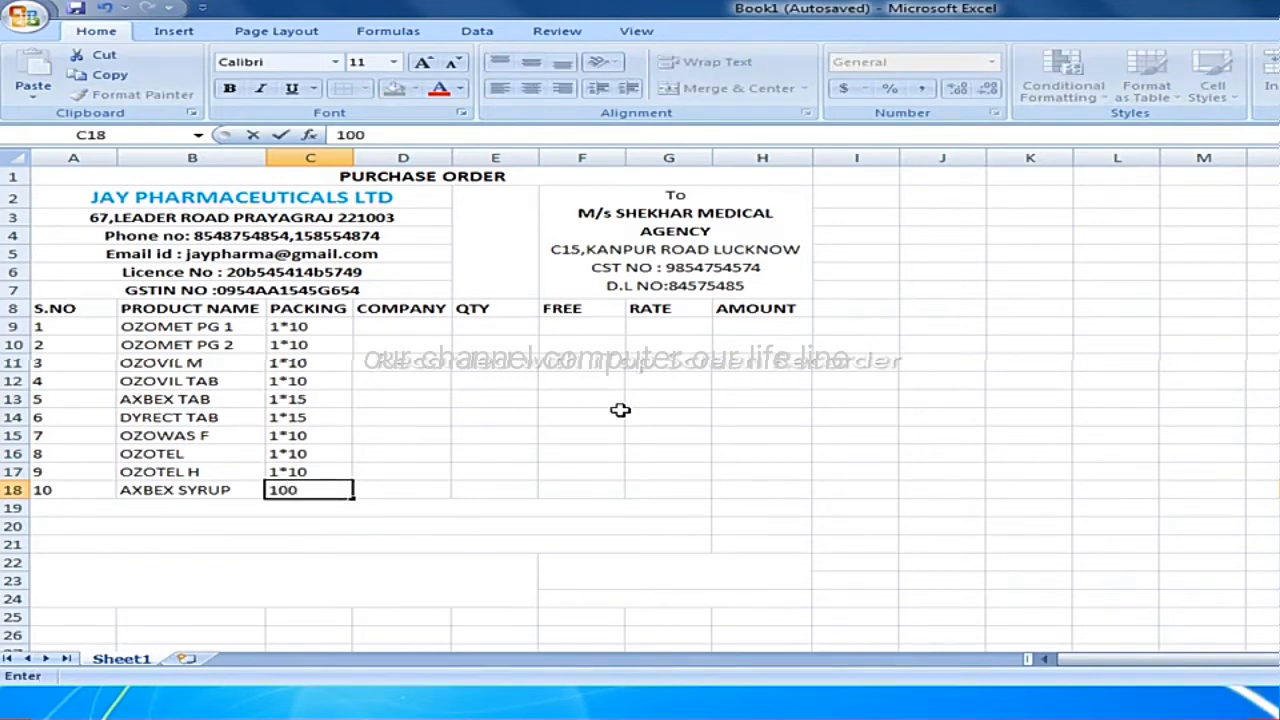
click(465, 489)
click(330, 489)
Enter the company name "SHEKHAR MEDICAL AGENCY" in cell D9 for the first product.
click(378, 312)
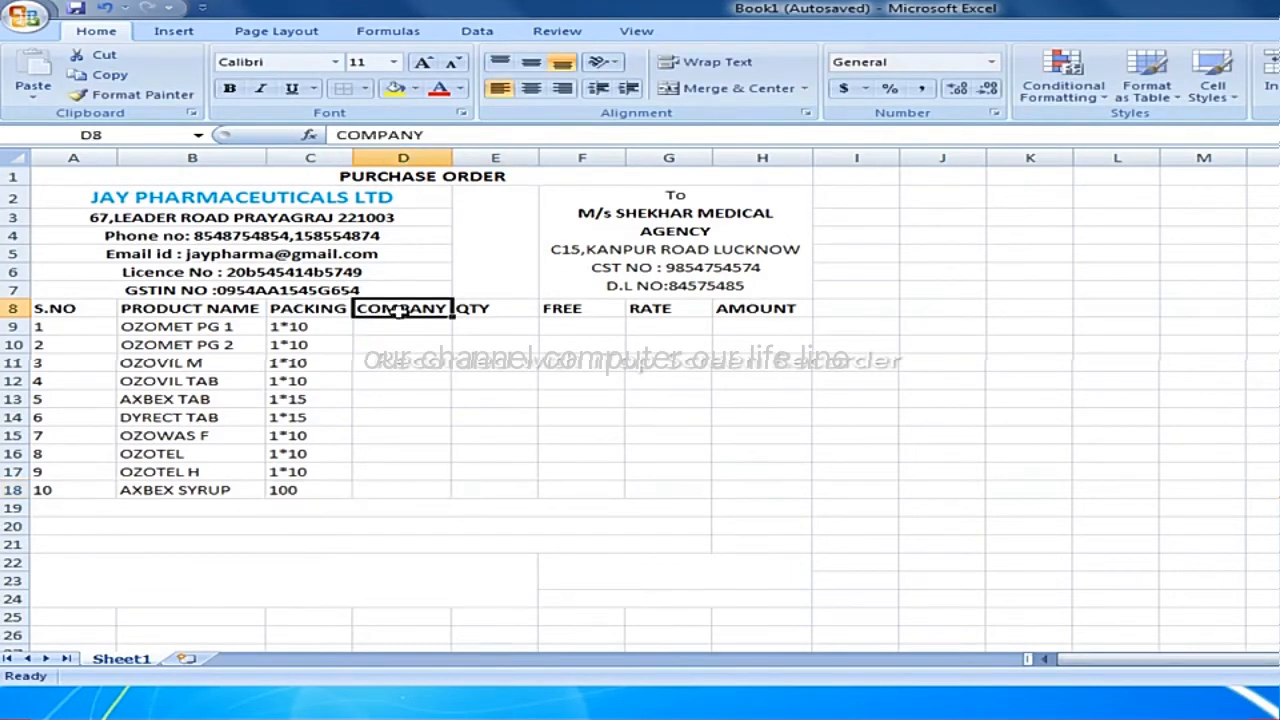
click(437, 340)
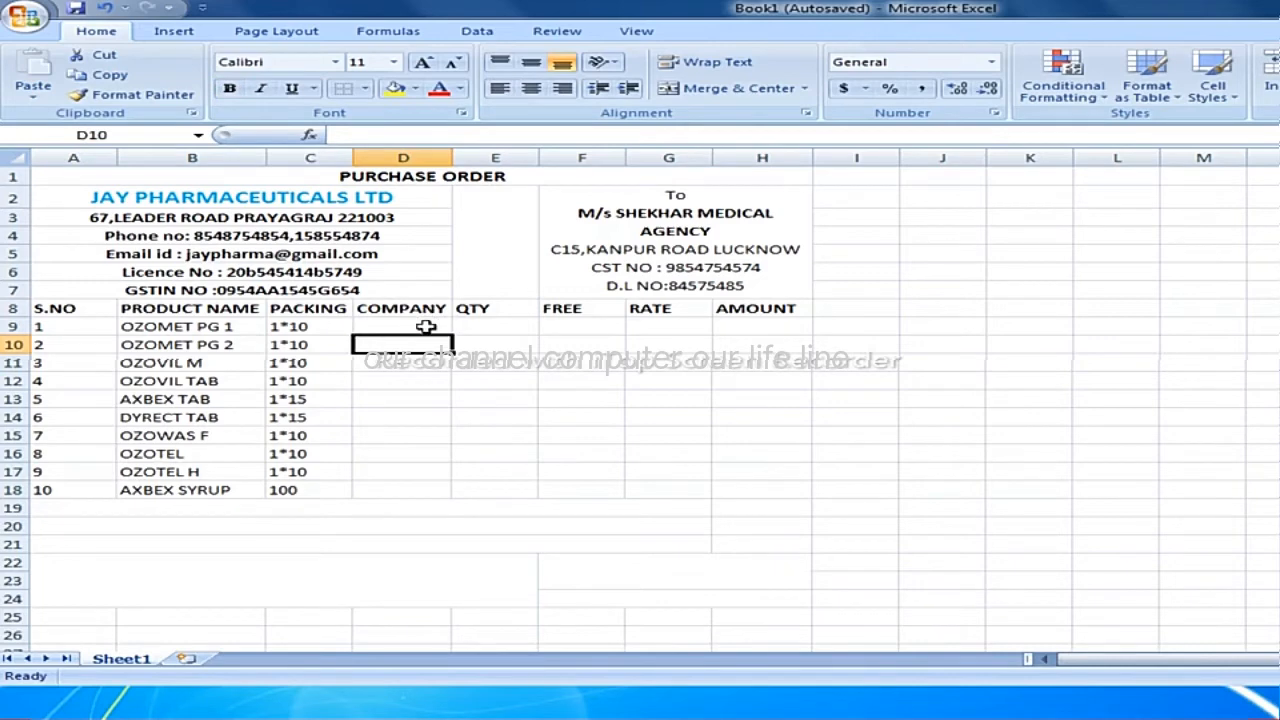
click(430, 324)
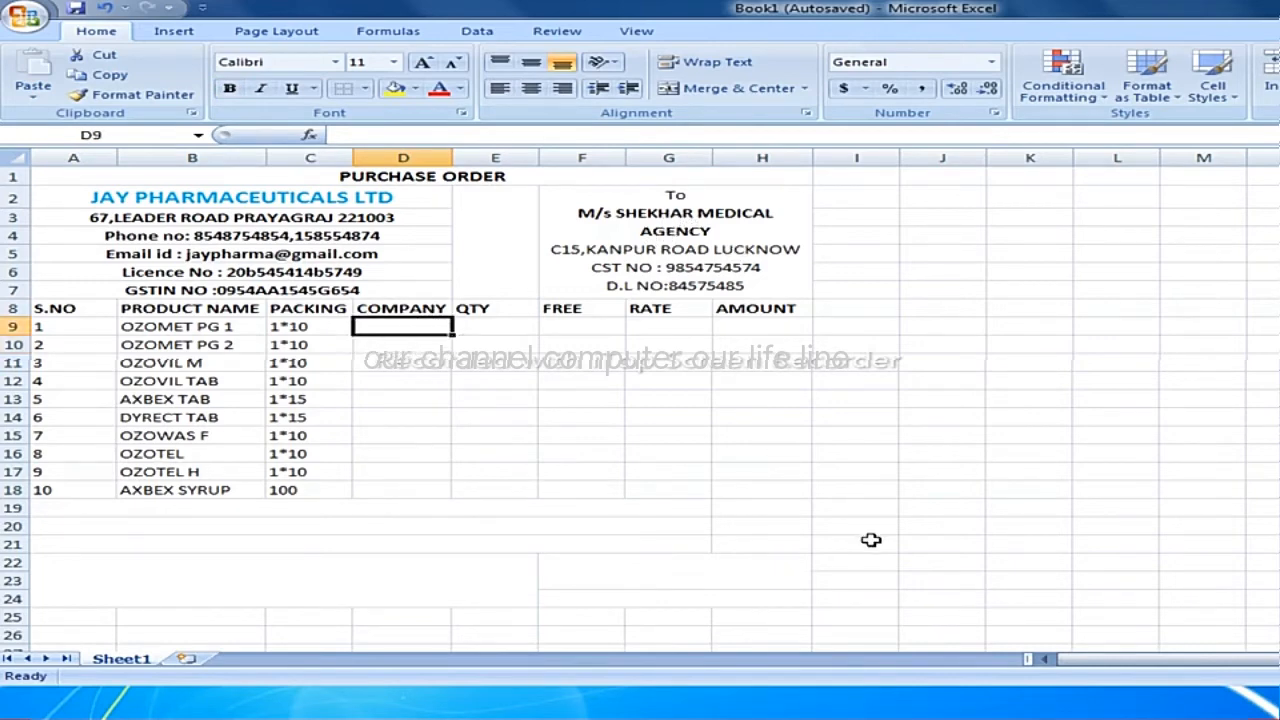
text(SHEK)
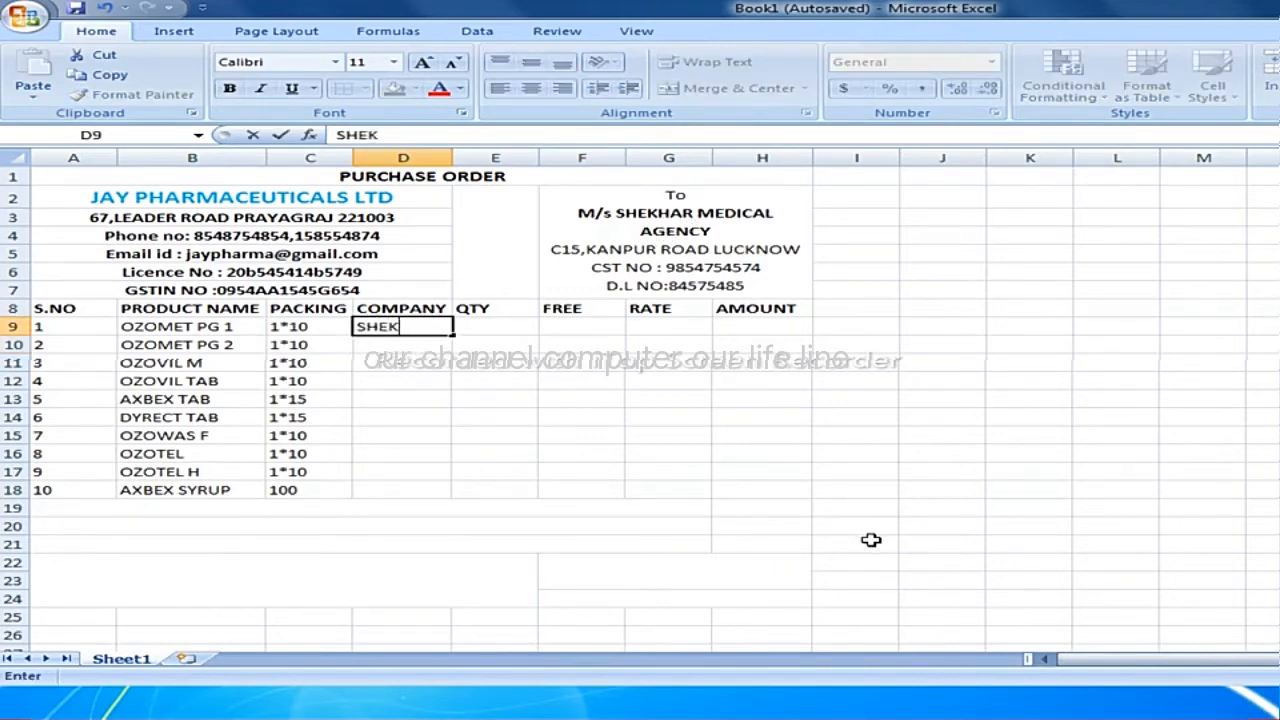
text(HAR MEDICA)
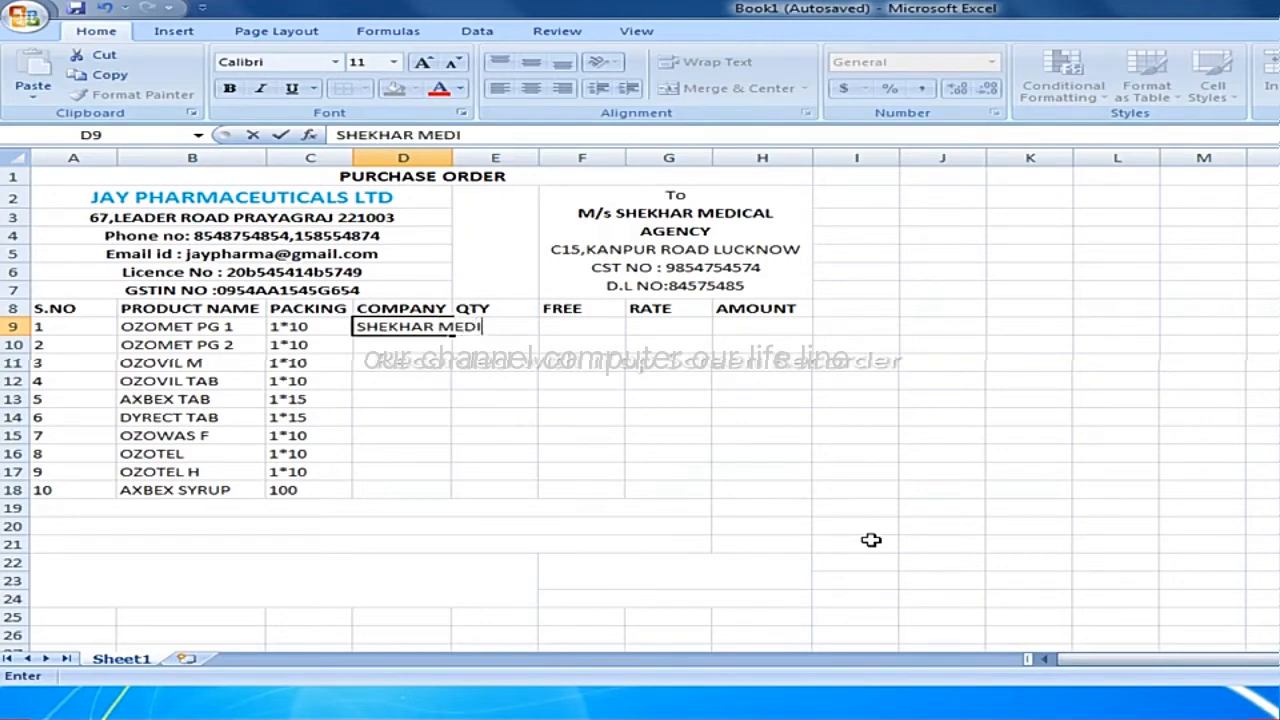
text(L AGENCY)
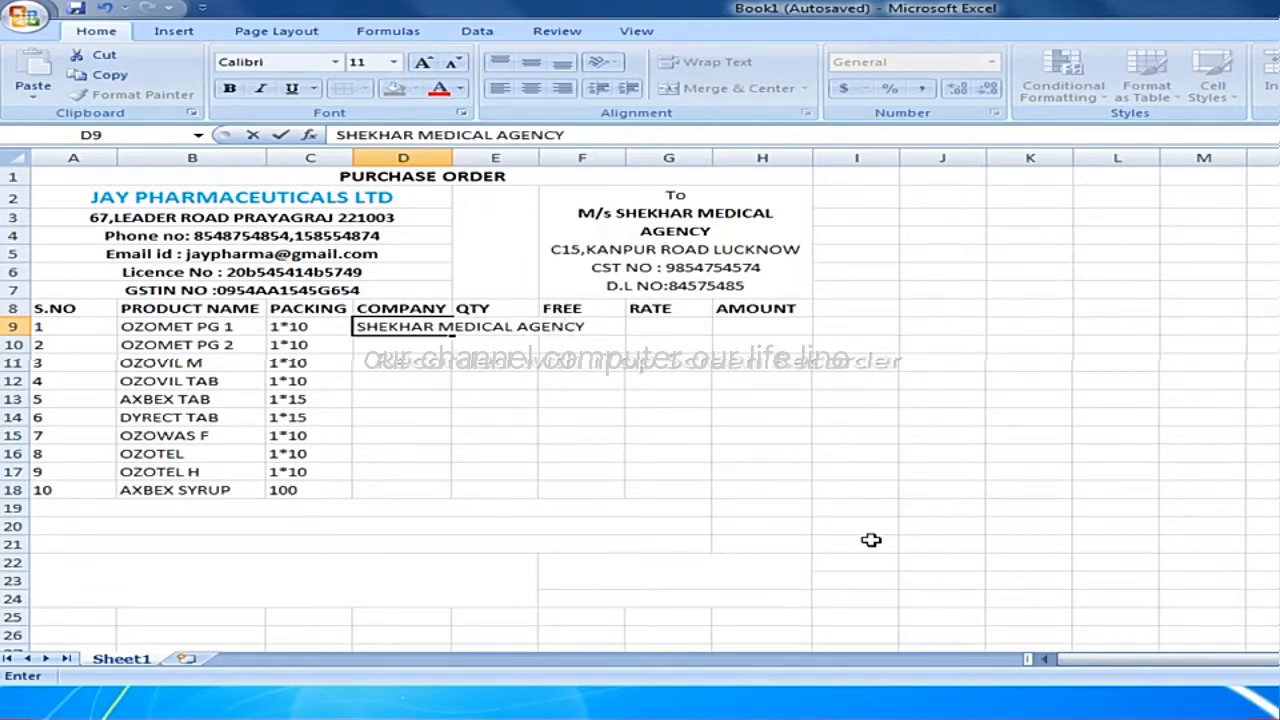
key(Return)
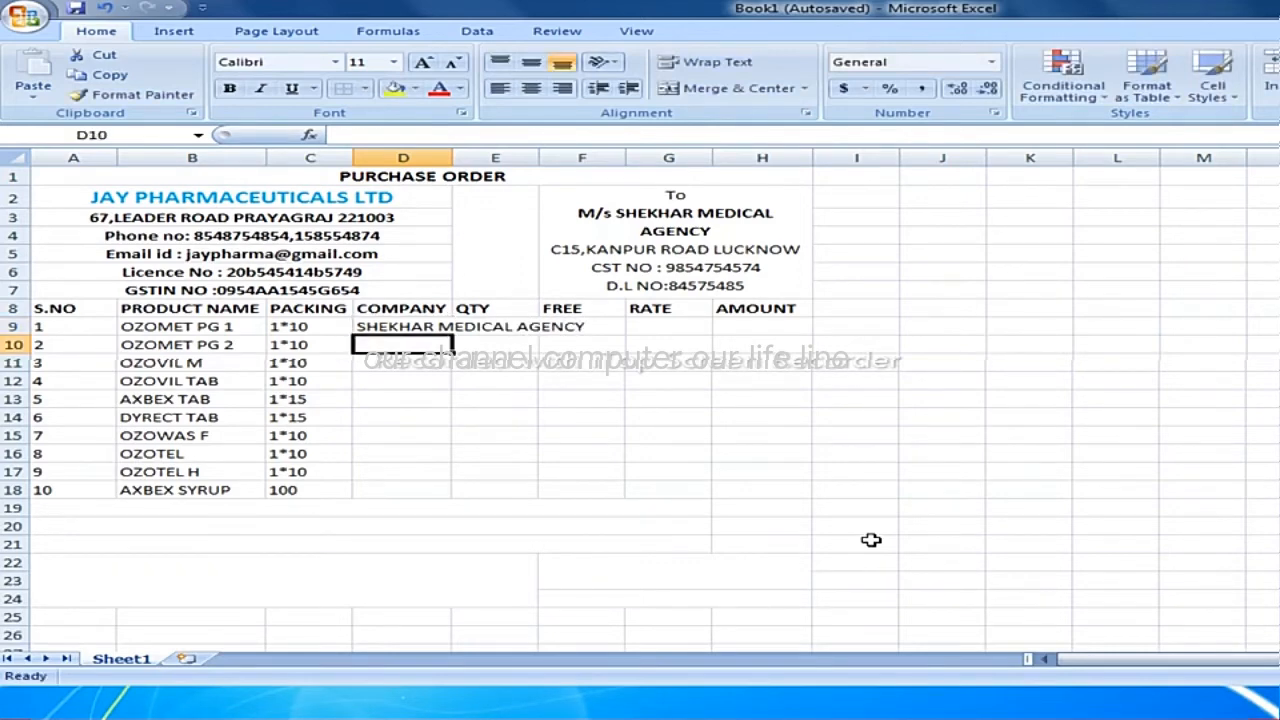
Repeat "SHEKHAR MEDICAL AGENCY" in cells D10 to D18 and auto-fit the width of column D to the company names.
text(SHEKHAR MEDICAL AGENCY)
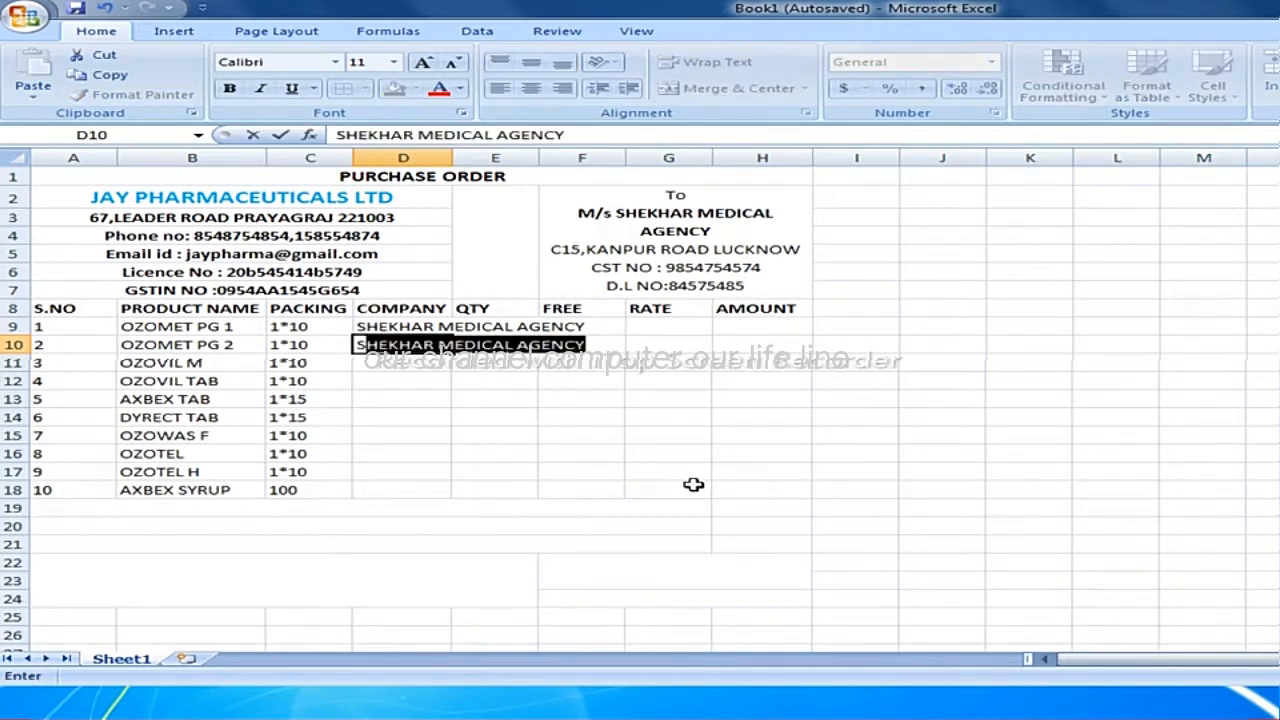
key(Return)
text(S)
key(Return)
text(S)
key(Return)
text(S S)
key(Return)
text(S )
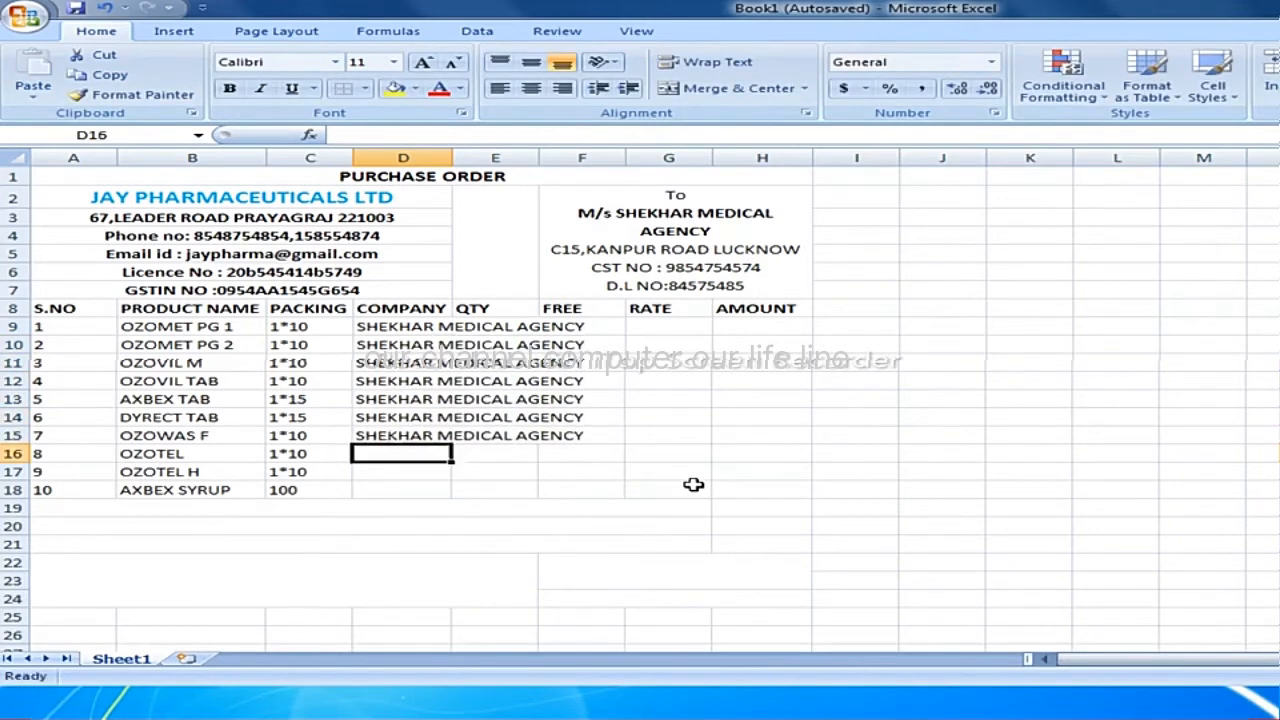
text(S)
key(Return)
text(S S)
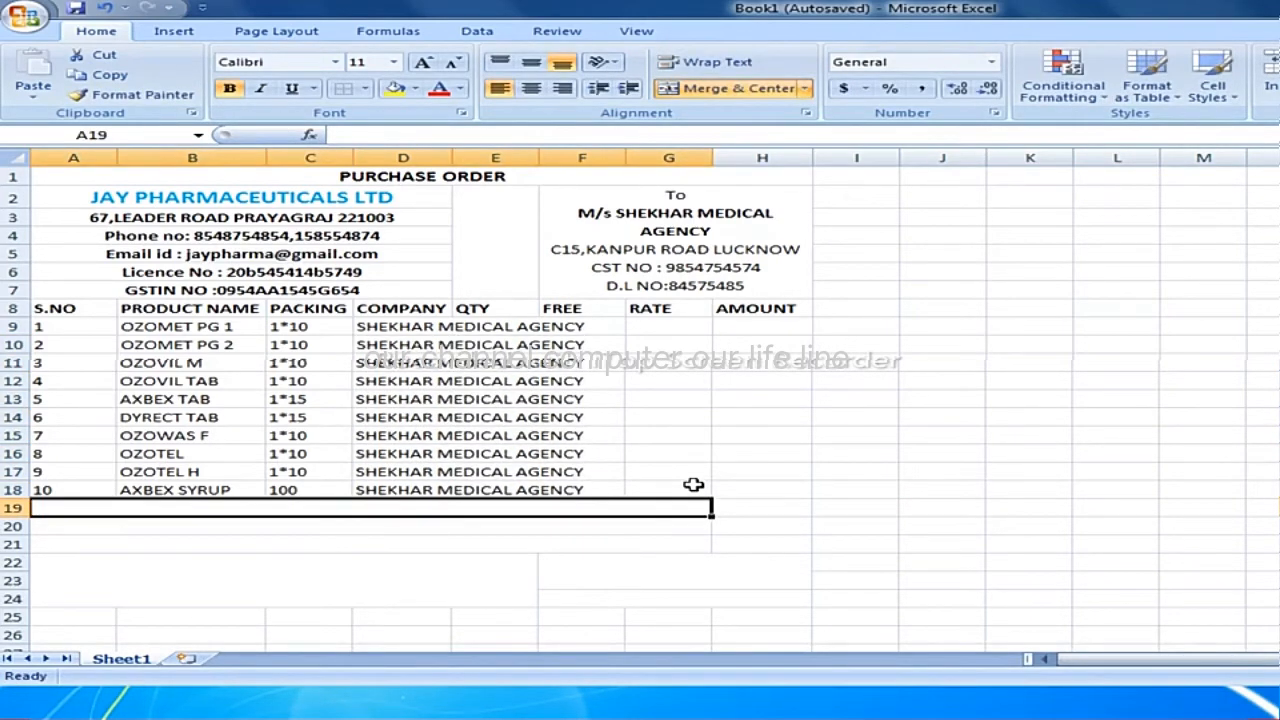
click(410, 327)
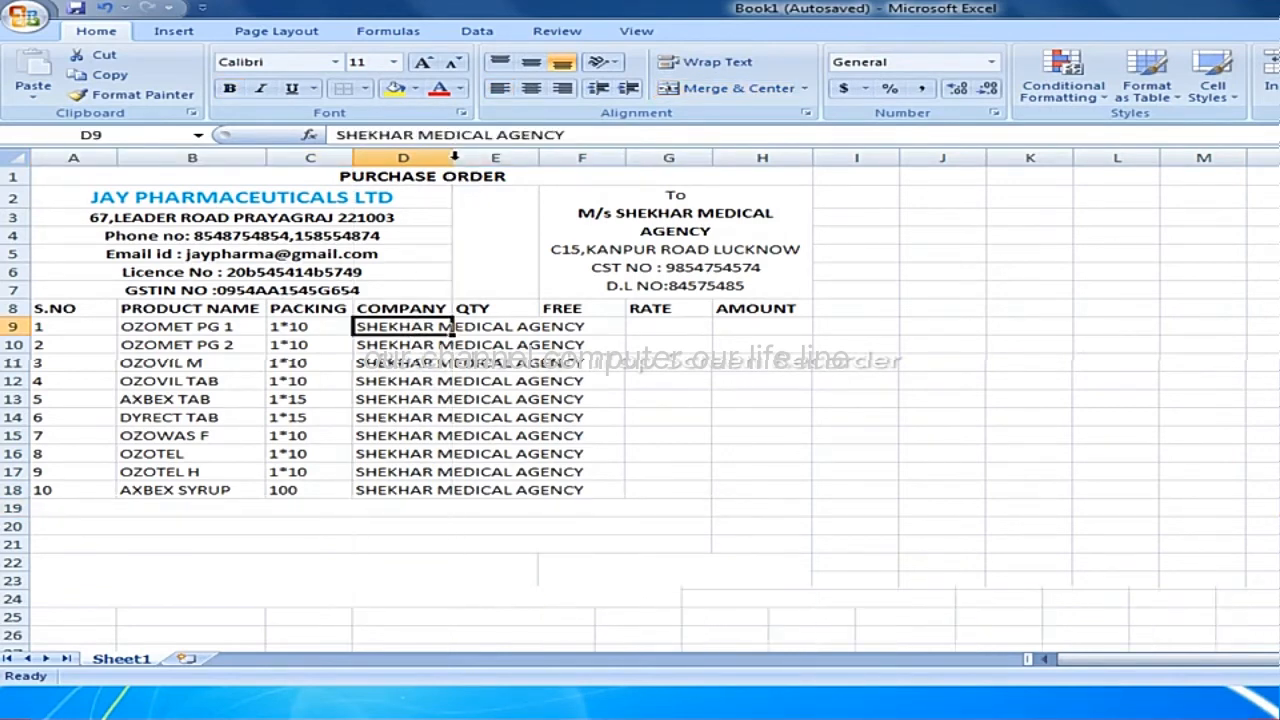
double_click(454, 160)
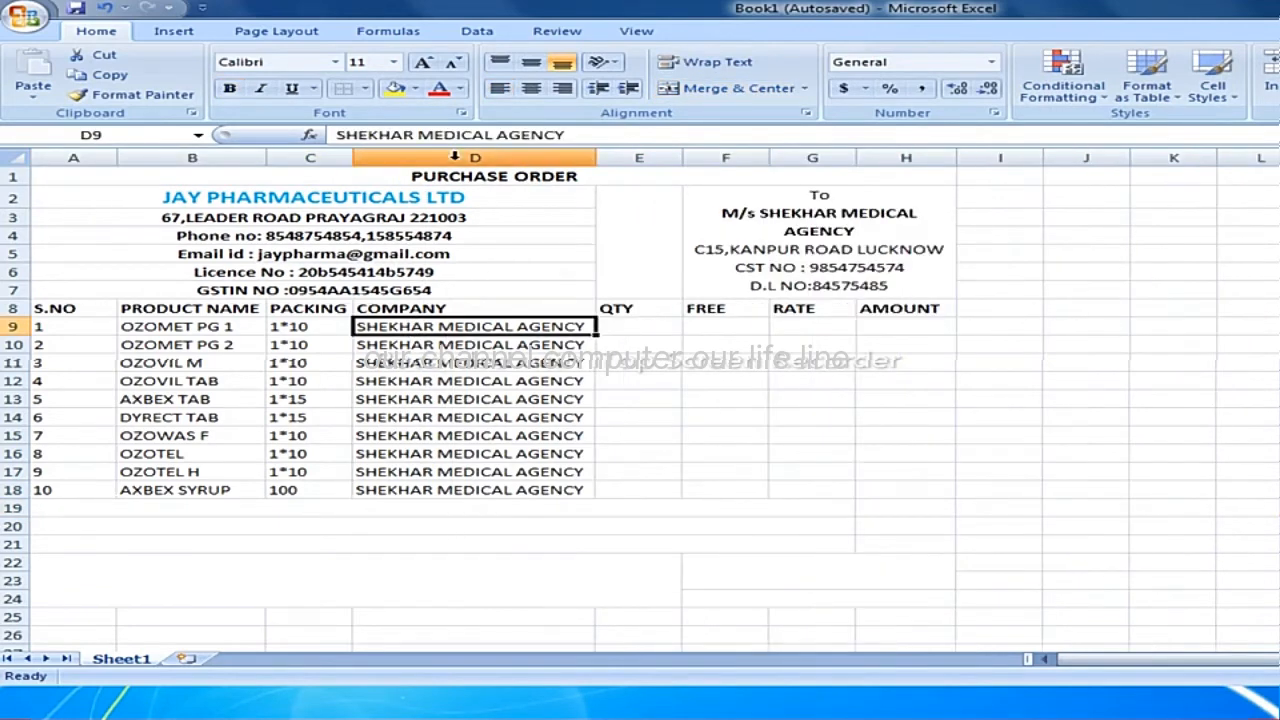
Enter the quantities 400 in cell E9 and 500 in cell E10.
click(642, 344)
click(624, 311)
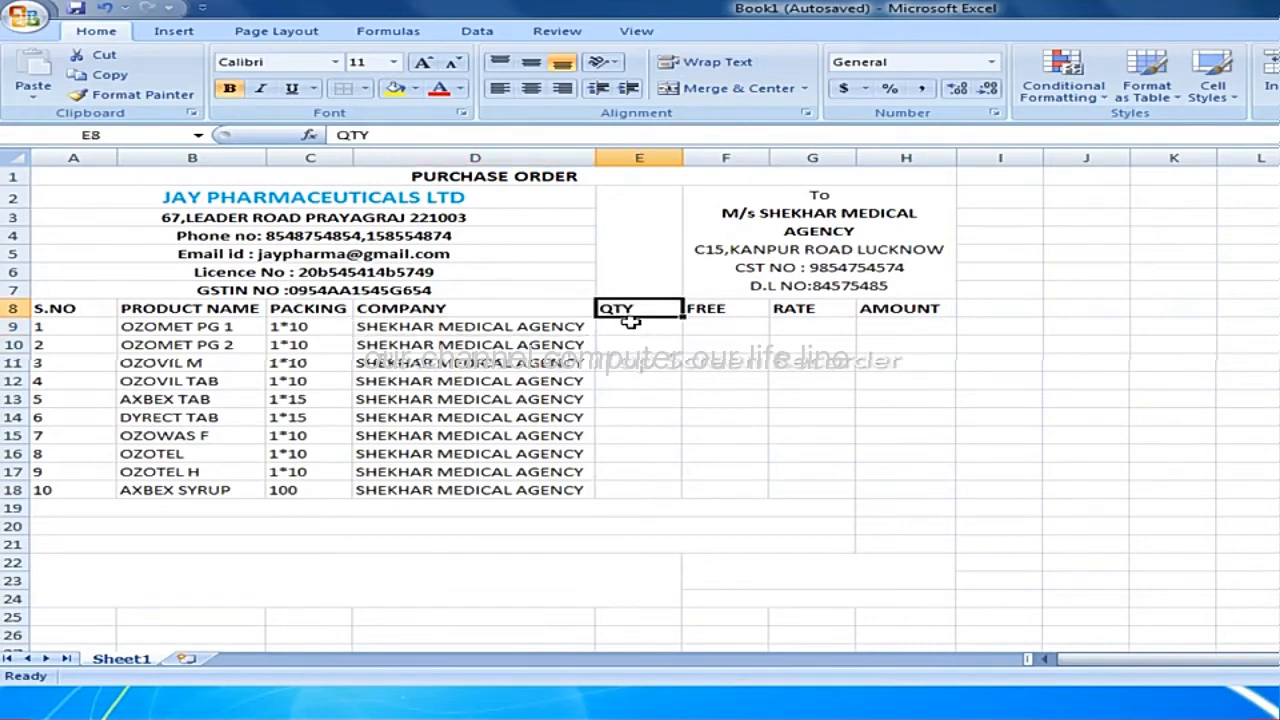
key(Return)
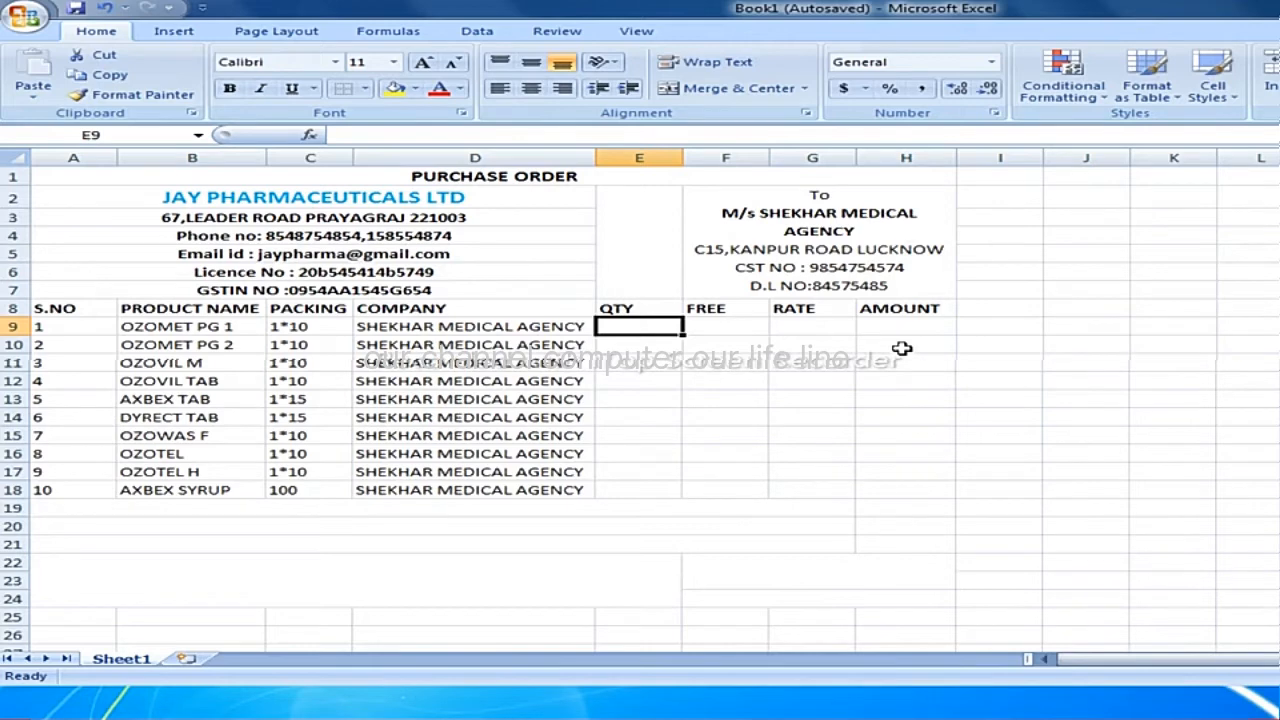
text(400)
key(Return)
text(500)
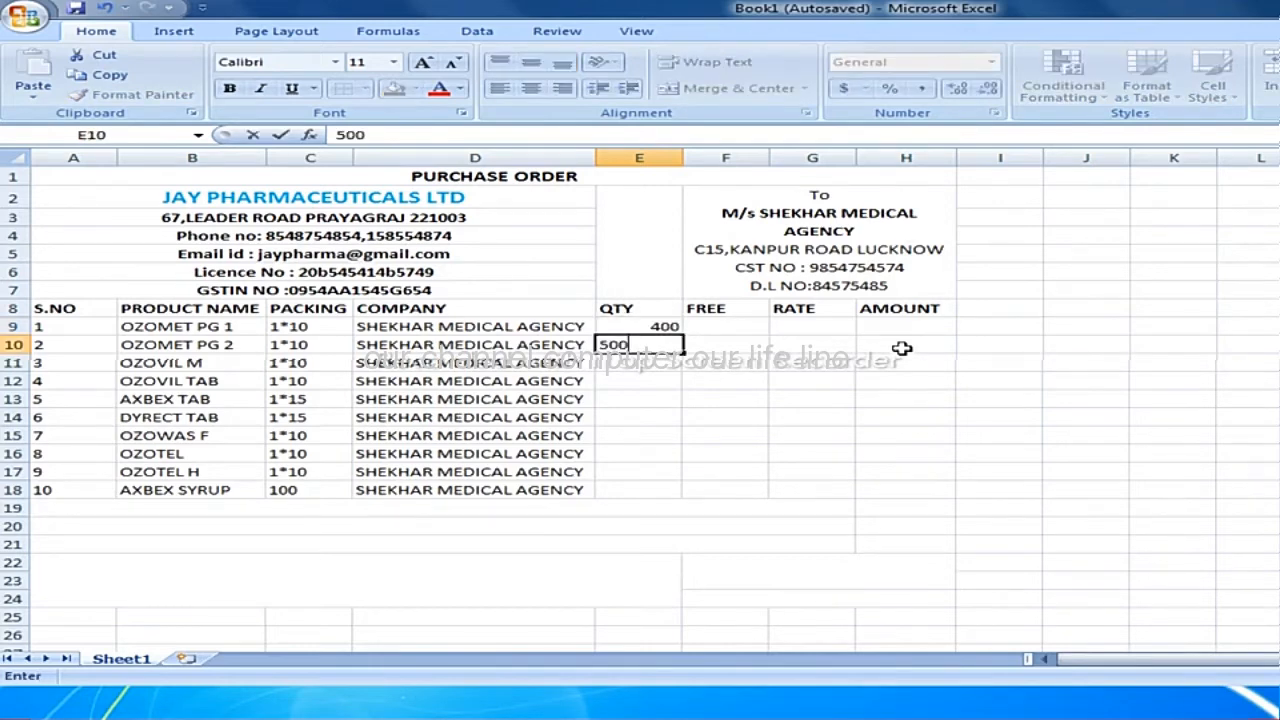
key(Return)
Enter the quantities 150, 140, 140 and 80 in cells E11 to E14.
text(150)
key(Return)
text(140)
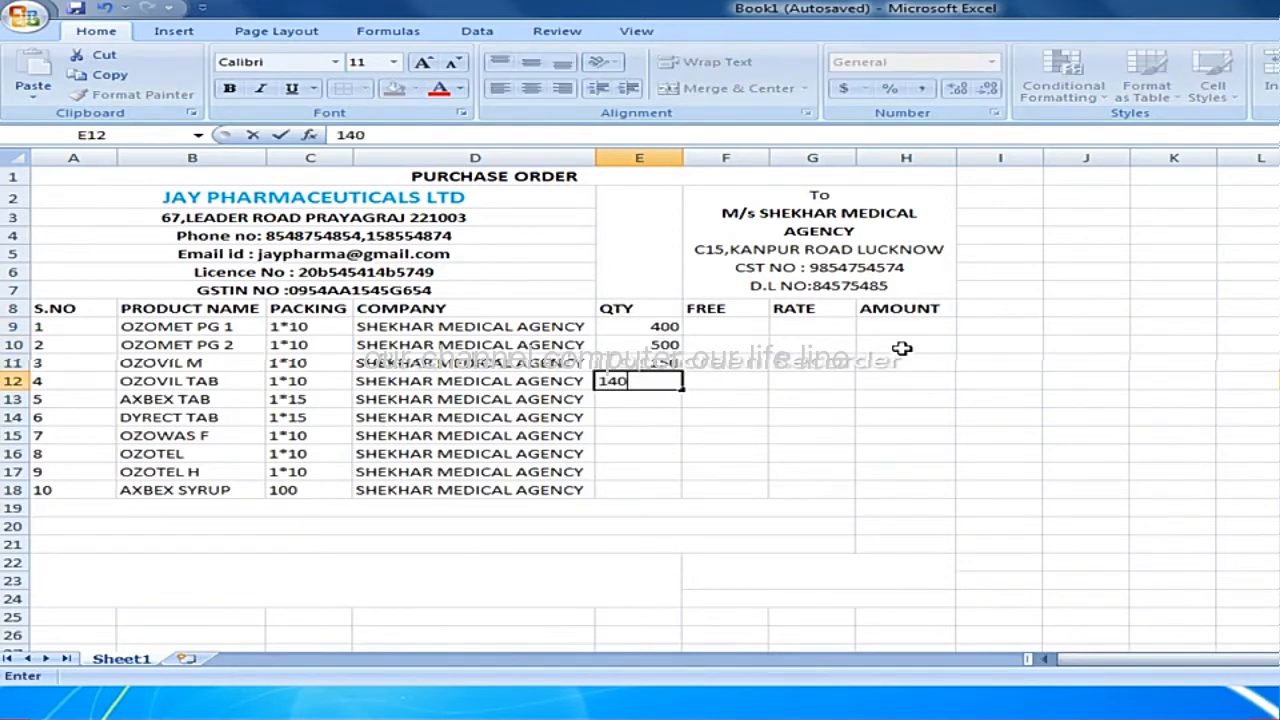
key(Return)
text(14)
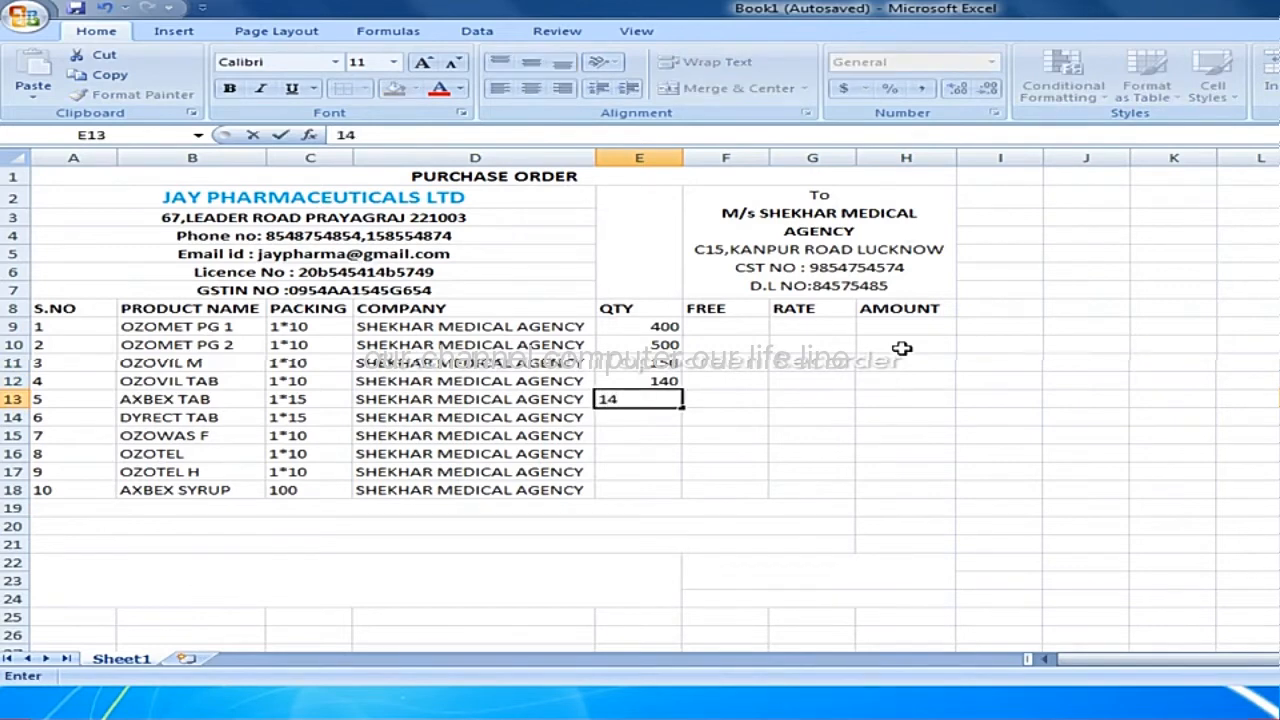
text(0)
key(Return)
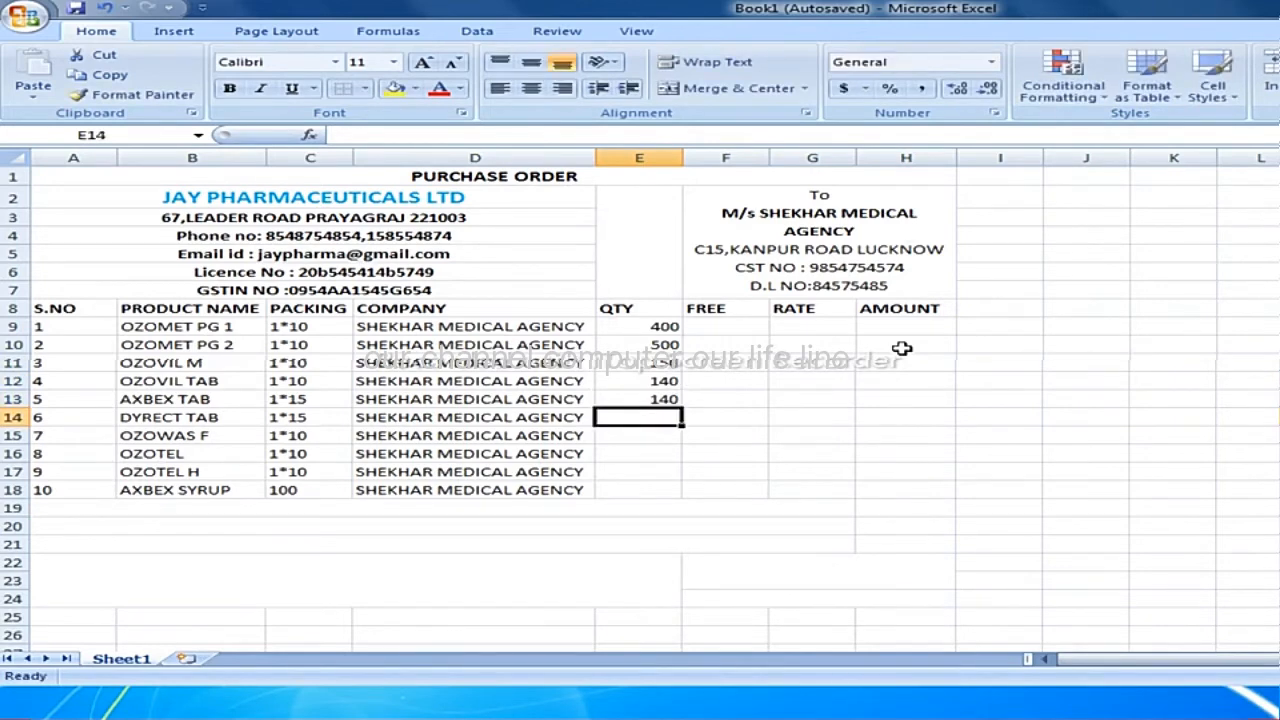
text(80)
key(Return)
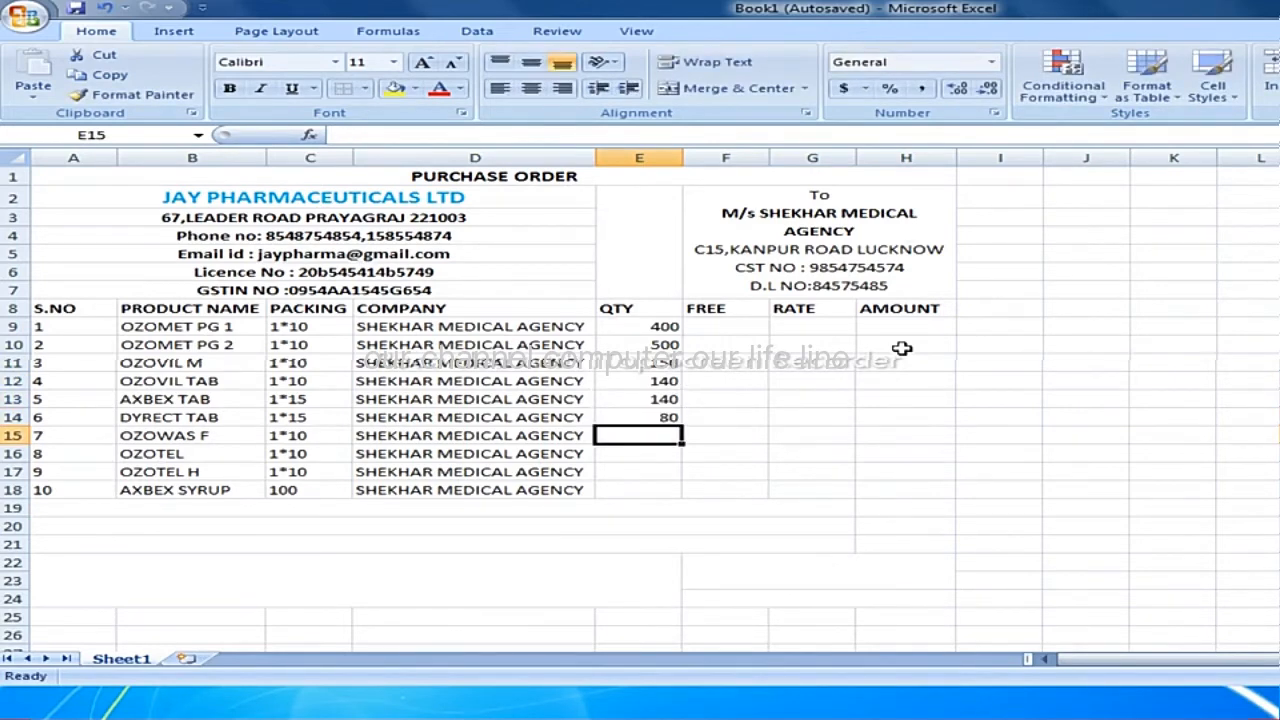
Enter the quantities 450, 140, 150 and 450 in cells E15 to E18.
text(450)
key(Return)
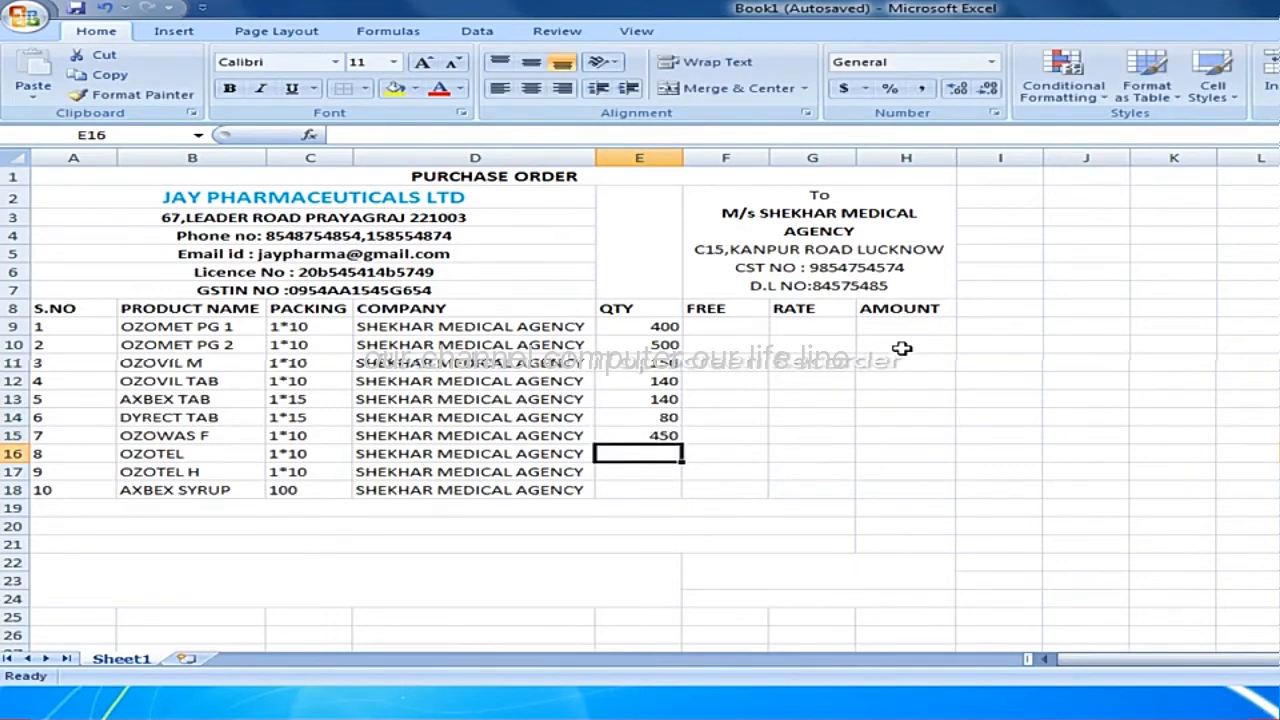
text(140)
key(Return)
text(1)
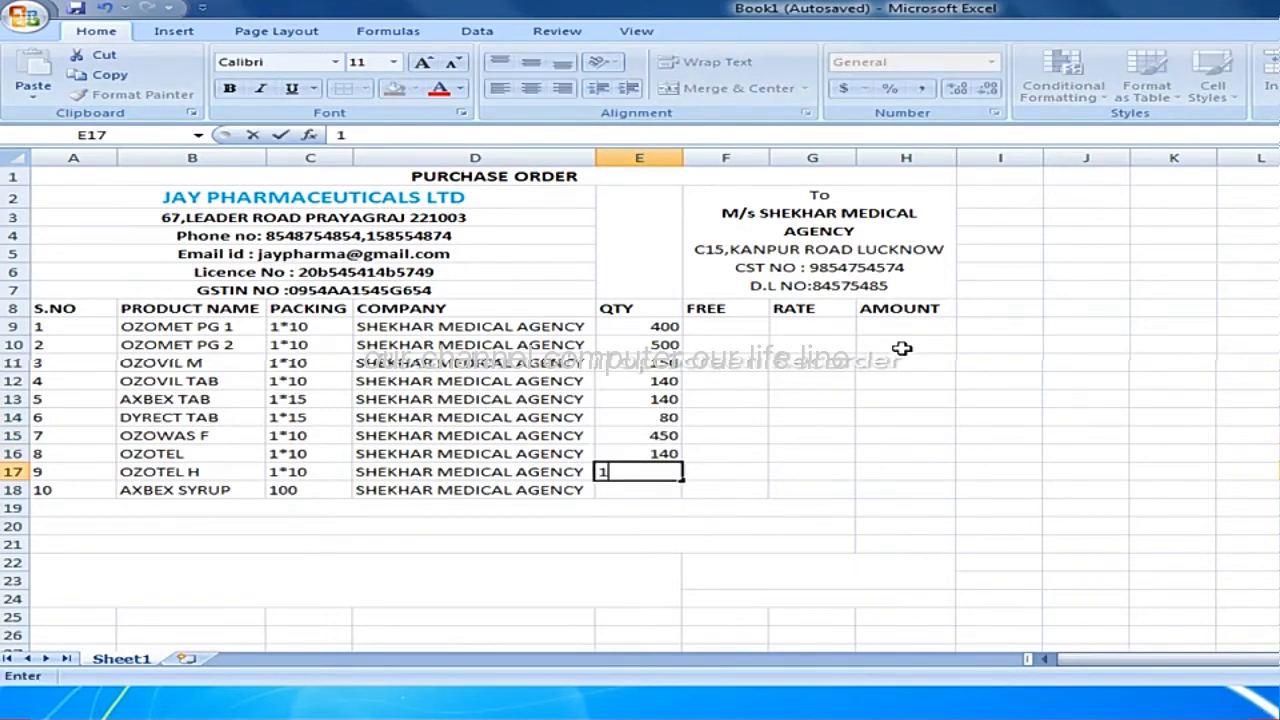
text(50)
key(Return)
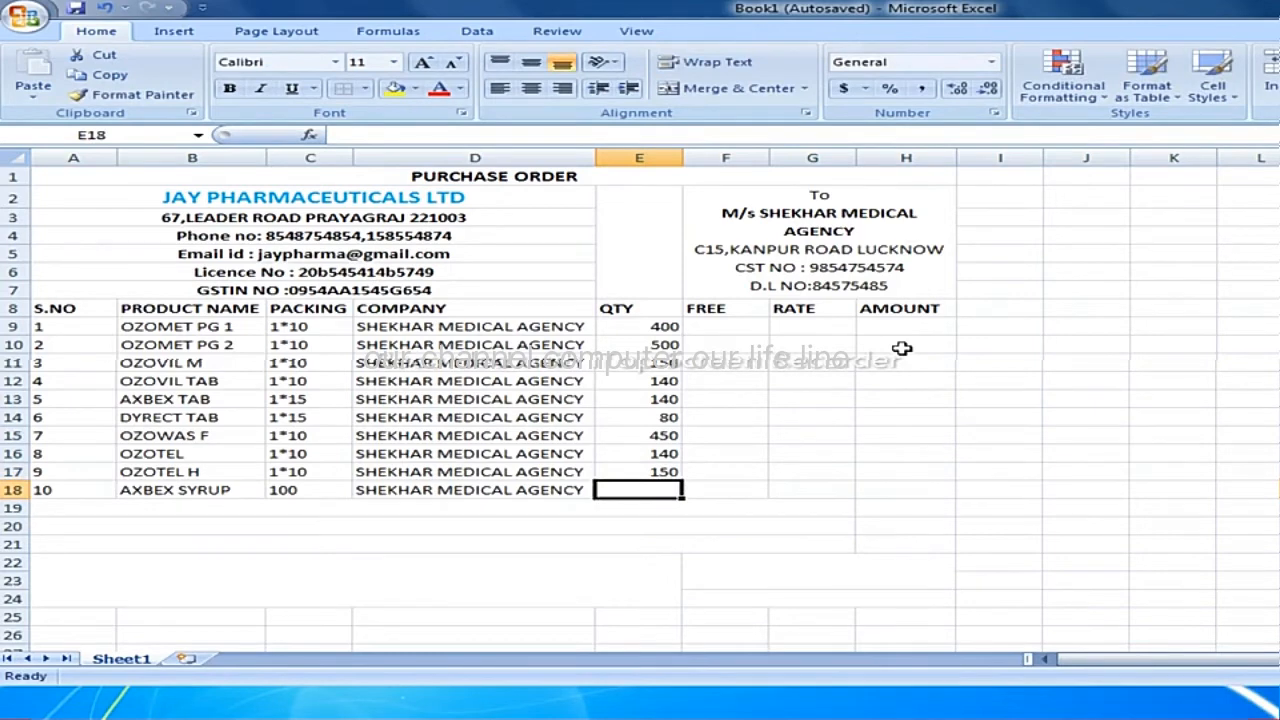
text(450)
key(Return)
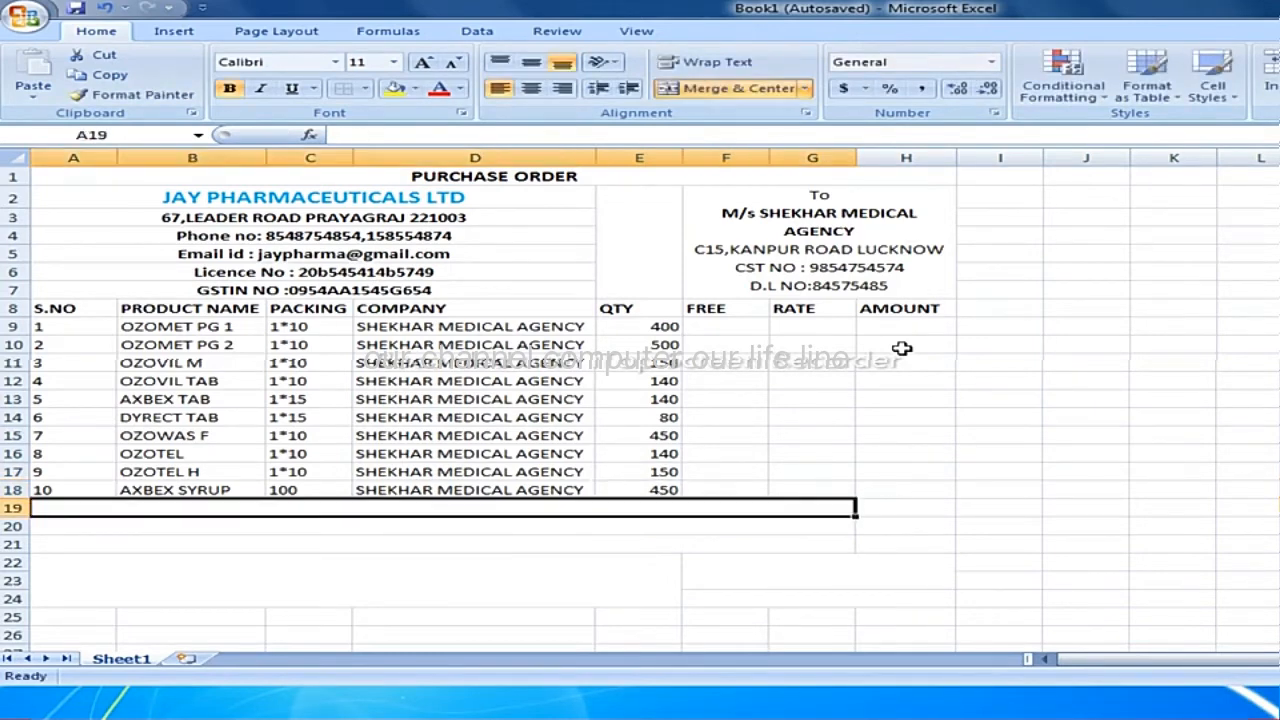
Enter 0 as the free quantity for all ten products in cells F9 to F18.
click(757, 325)
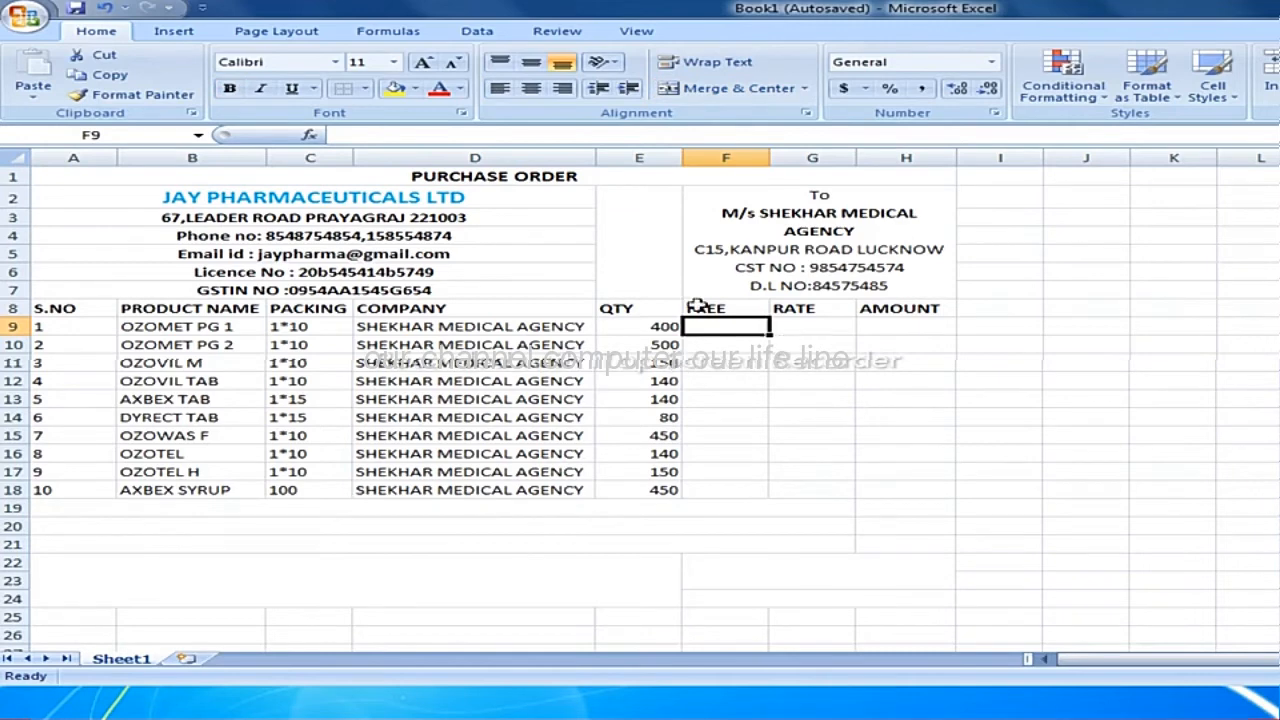
text(0)
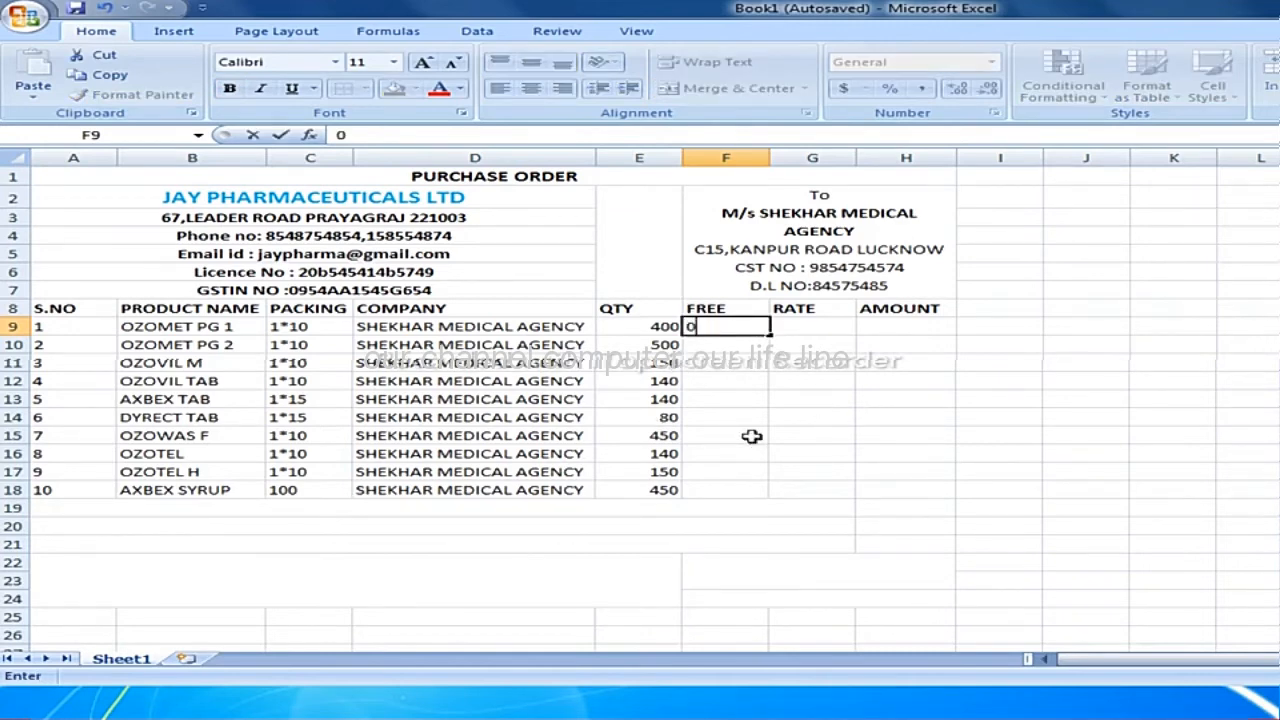
key(Return)
text(0)
key(Return)
text(0)
key(Return)
text(0)
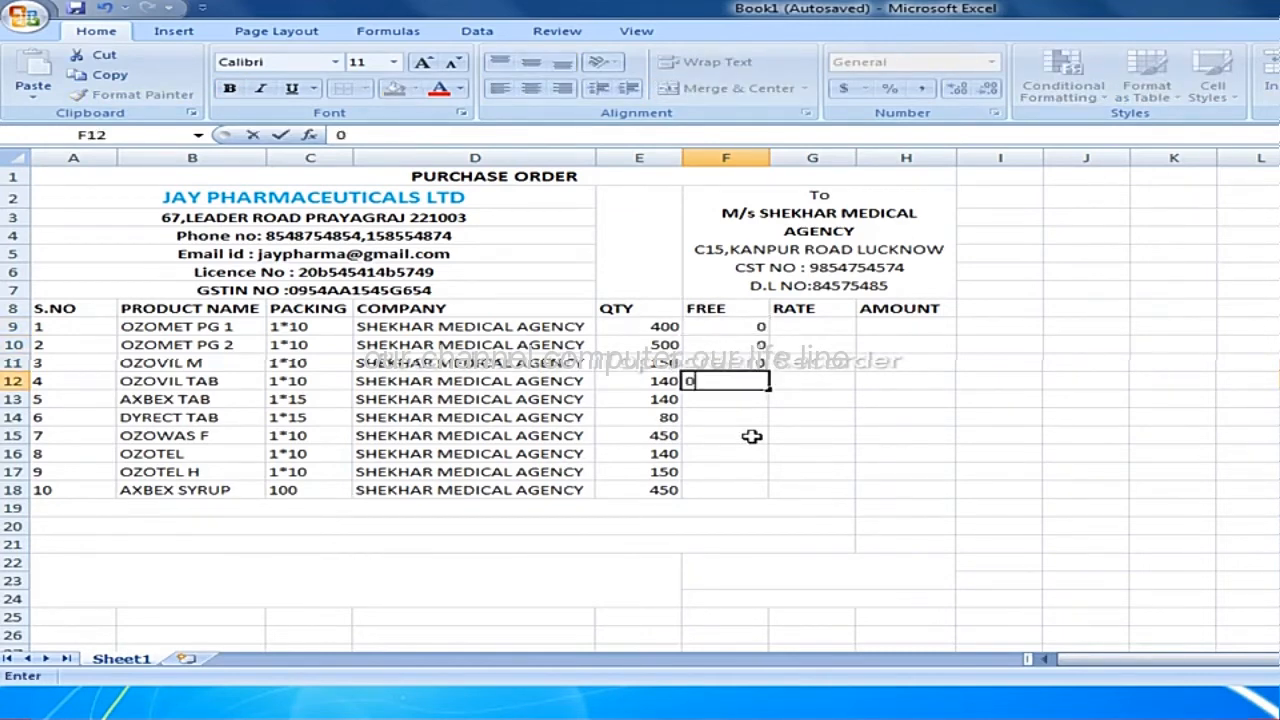
key(Return)
text(0)
key(Return)
text(0)
key(Return)
key(Return)
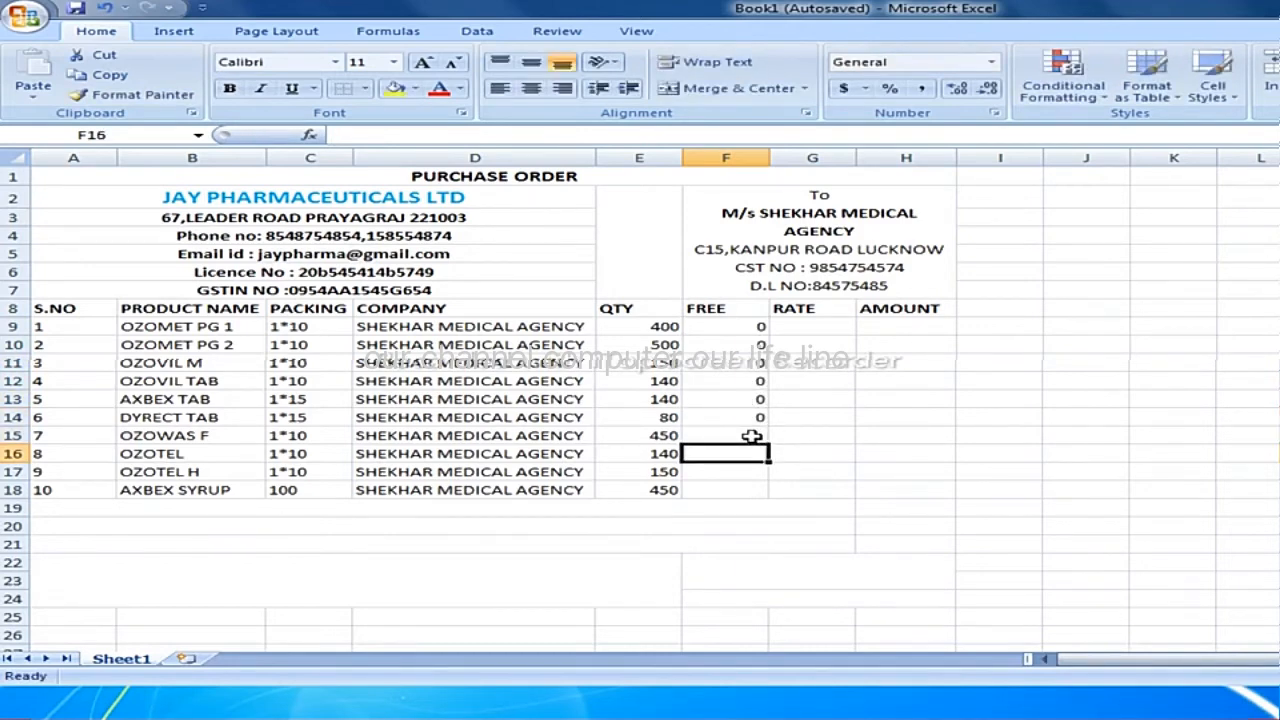
click(751, 436)
key(Return)
text(0)
key(Return)
text(0)
text(0)
key(Return)
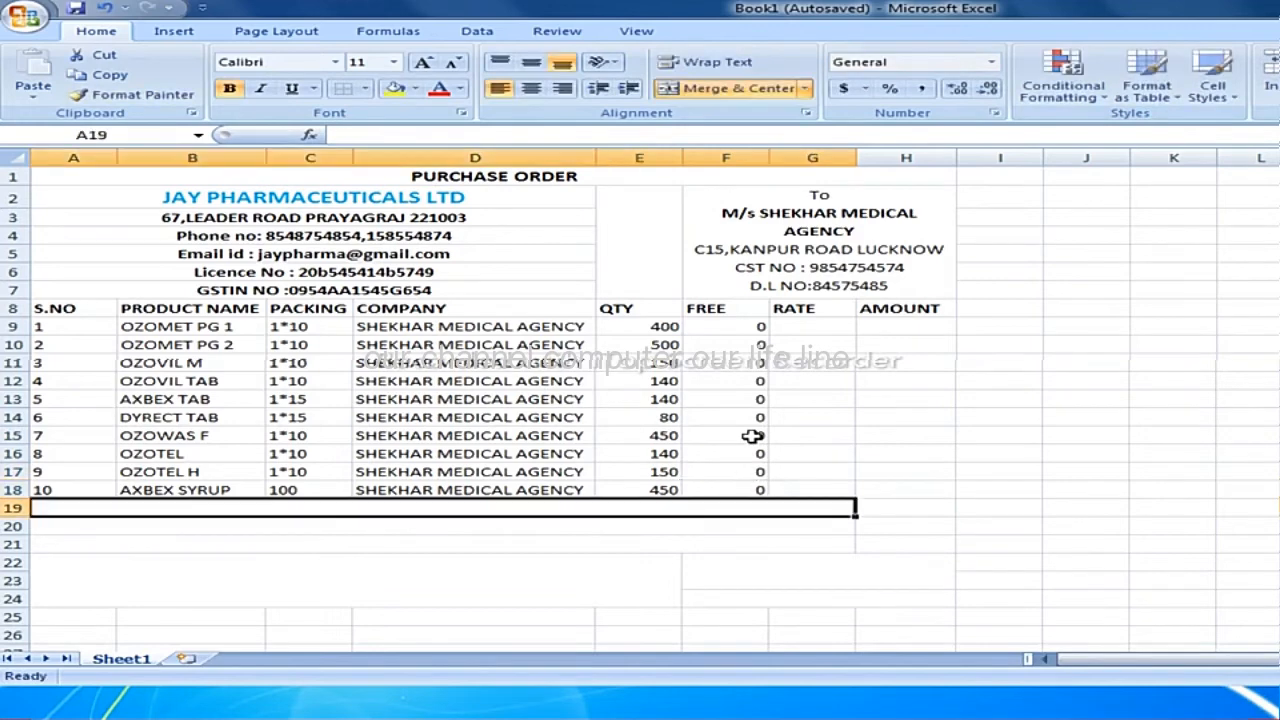
Enter the rates 45.5, 40.5 and 14.5 in cells G9 to G11.
click(828, 331)
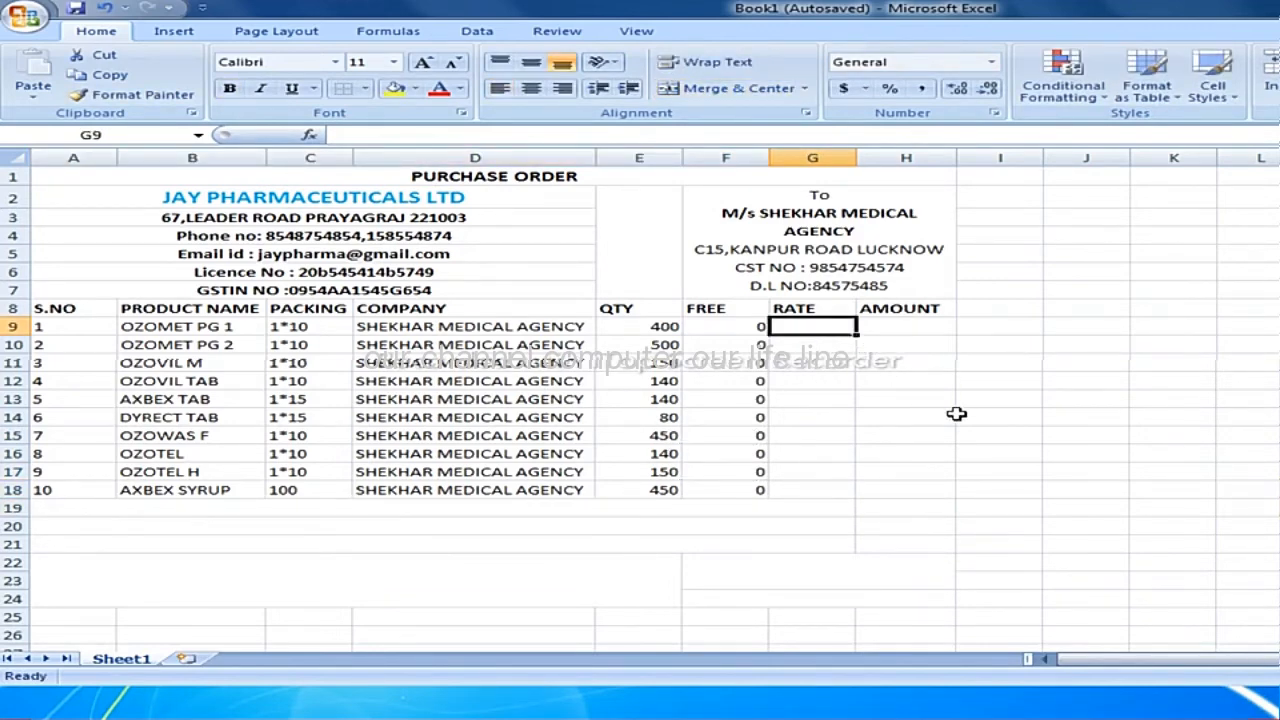
text(45.5)
key(Return)
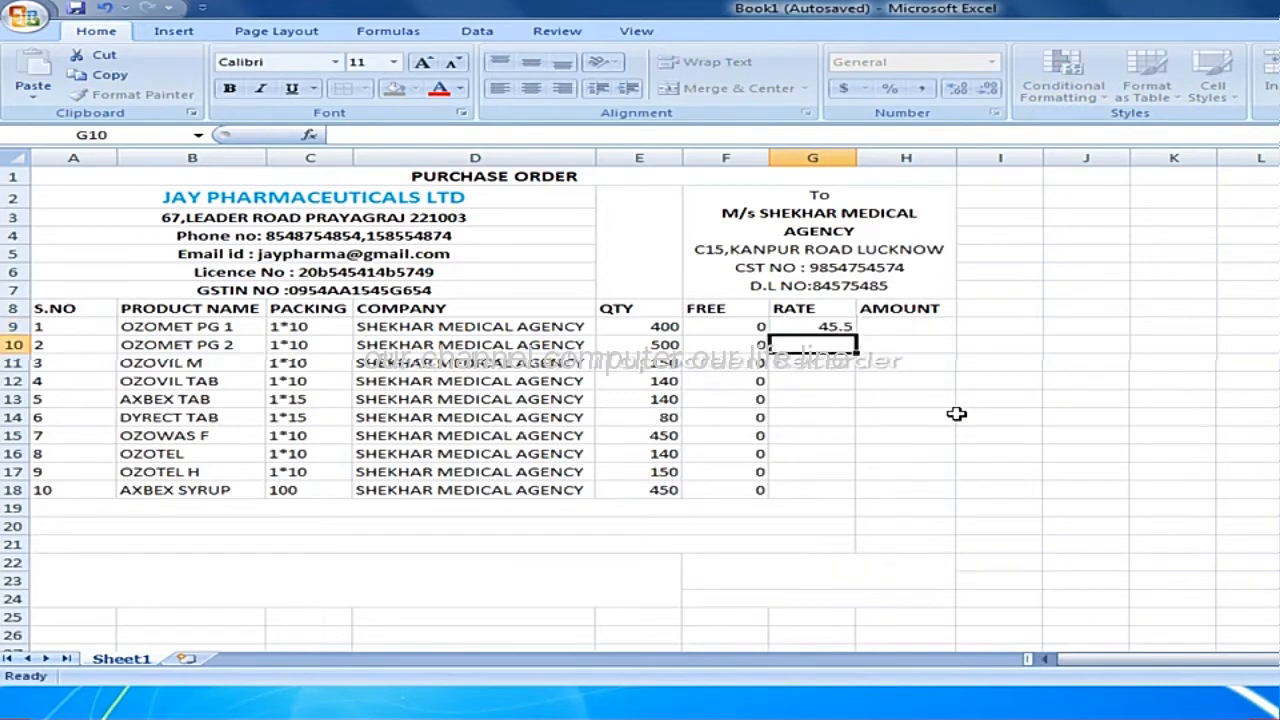
text(40.)
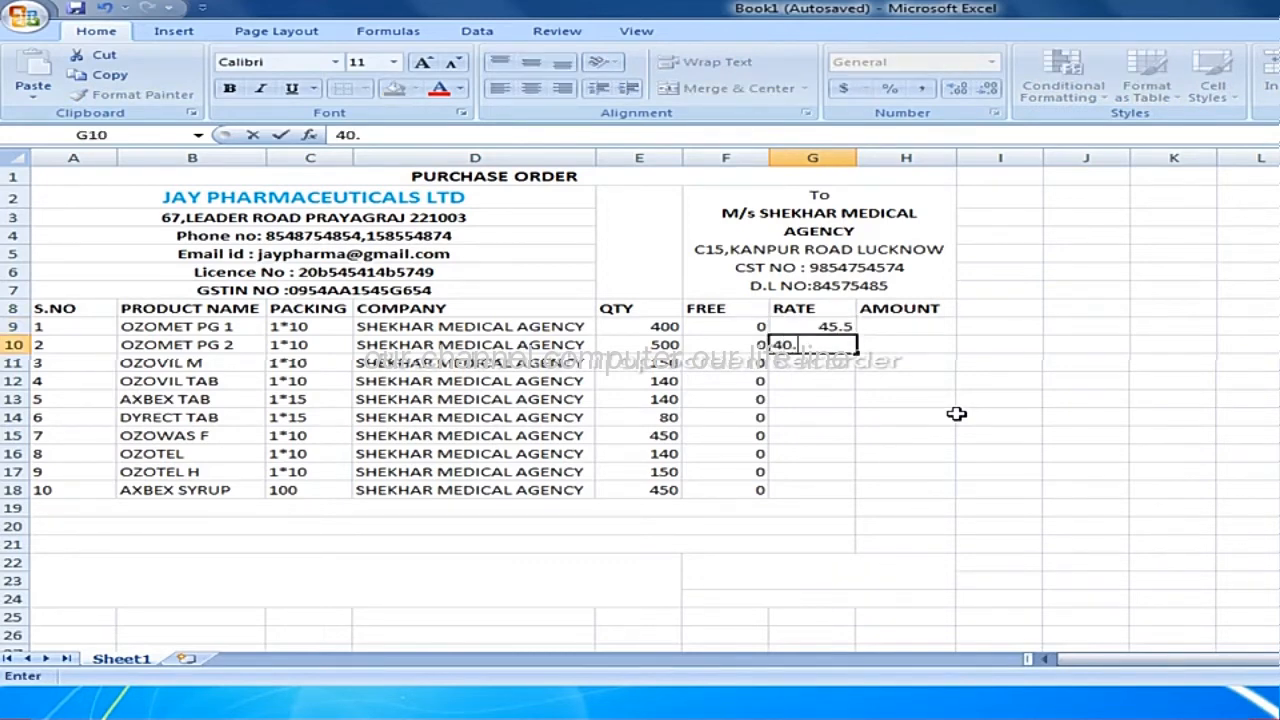
text(5)
key(Return)
text(14)
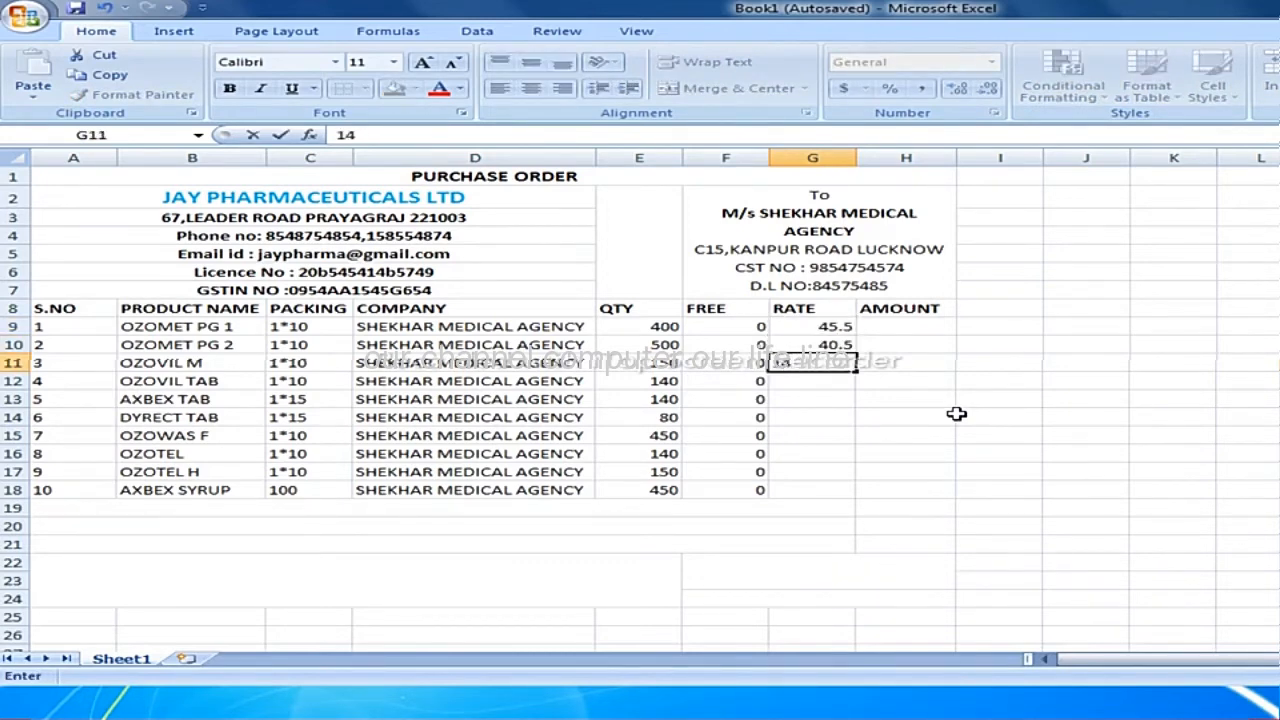
text(.5)
key(Return)
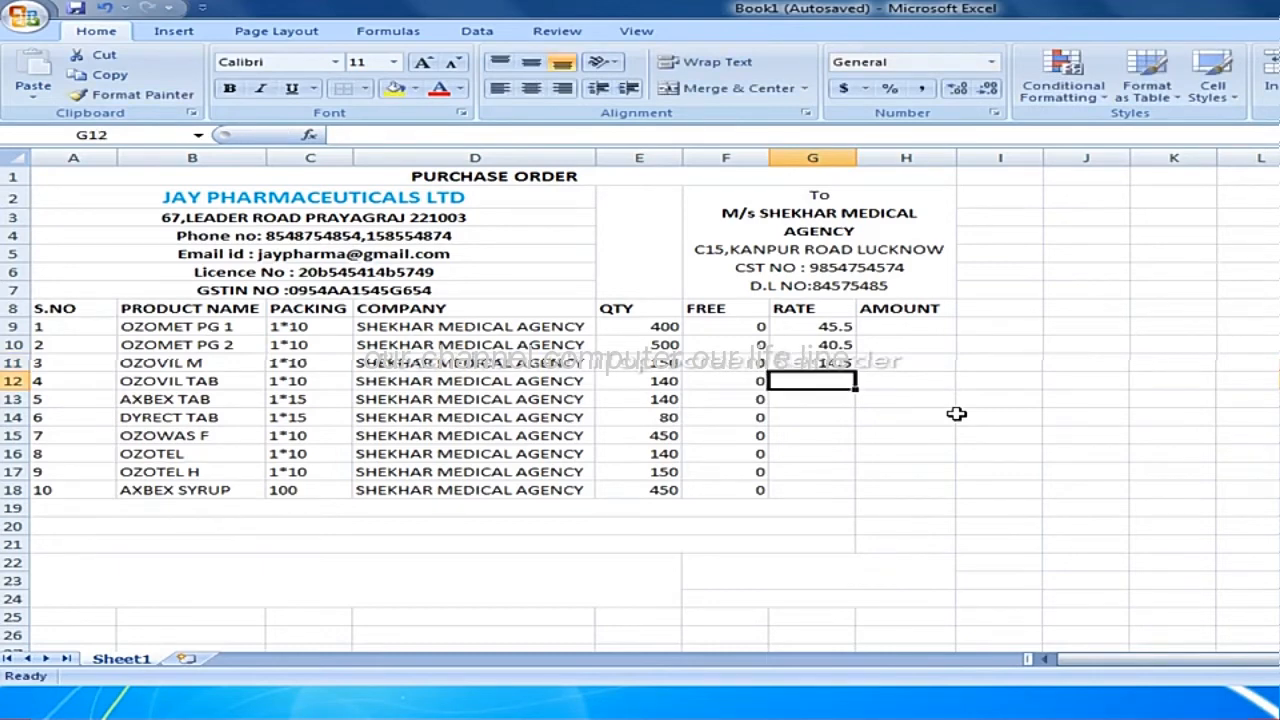
Enter the rates 50.63 in cell G12 and 14.56 in cell G13.
text(50)
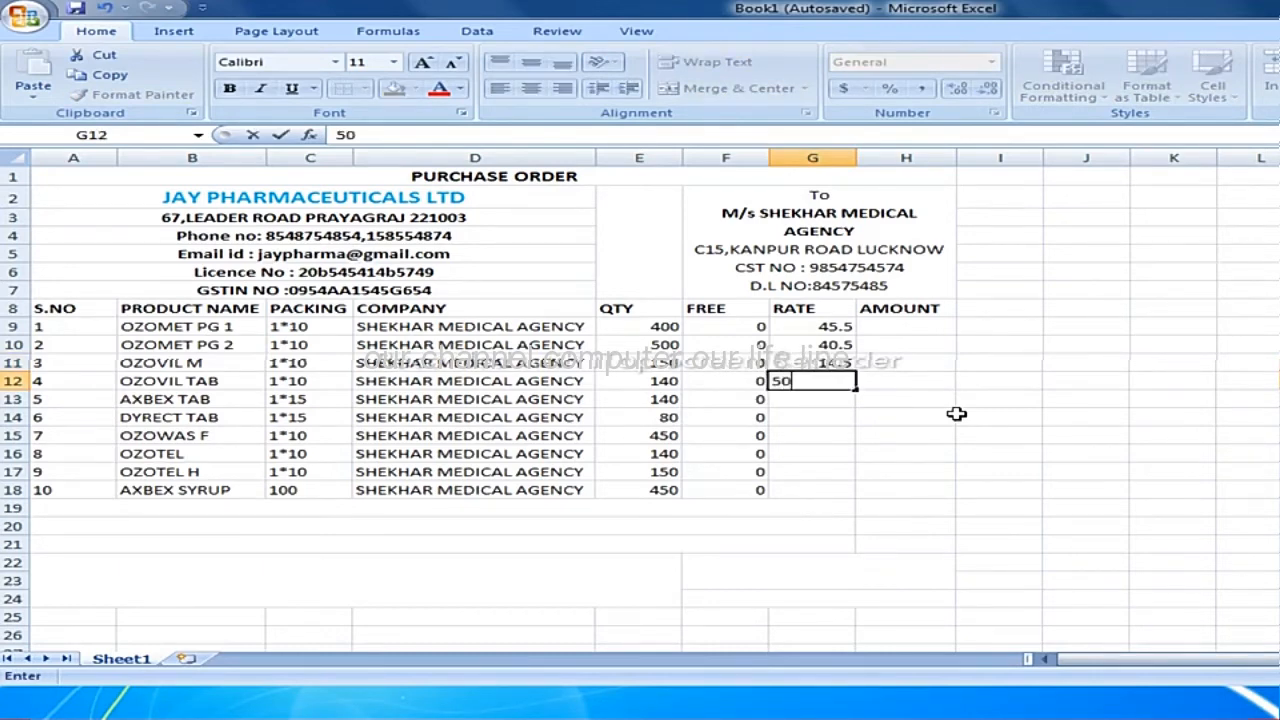
text(.63)
key(Return)
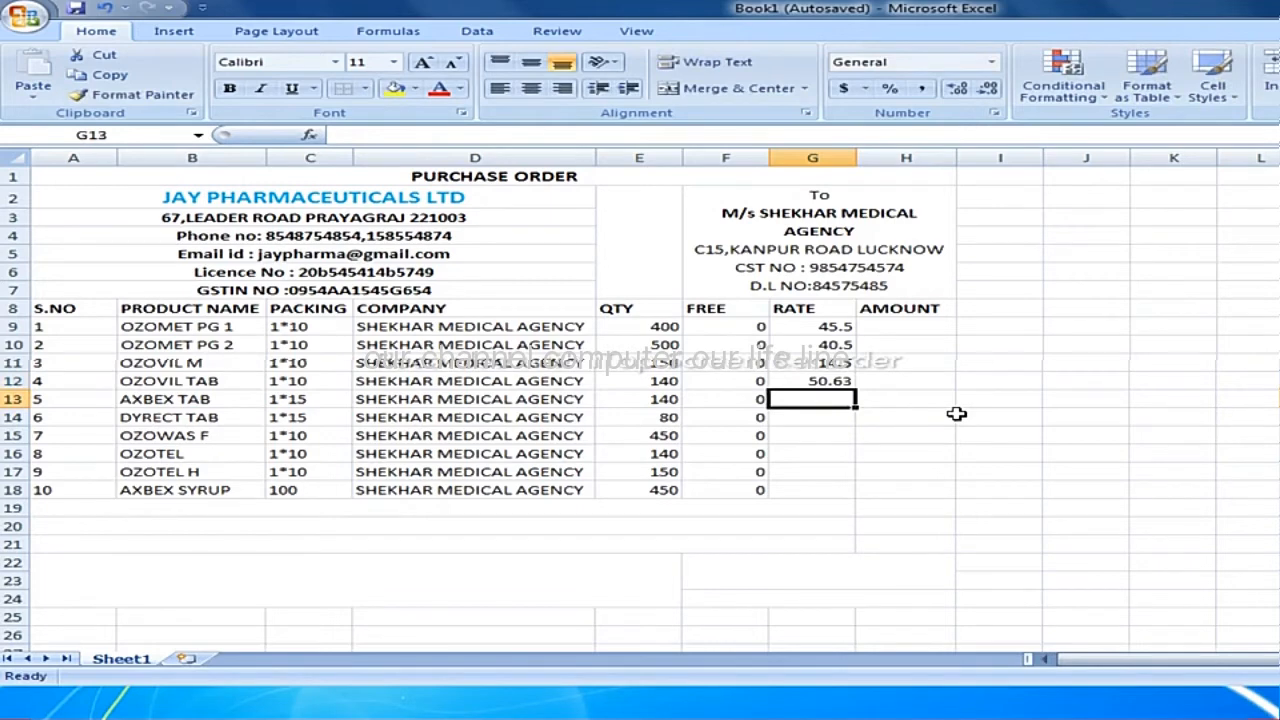
text(14.)
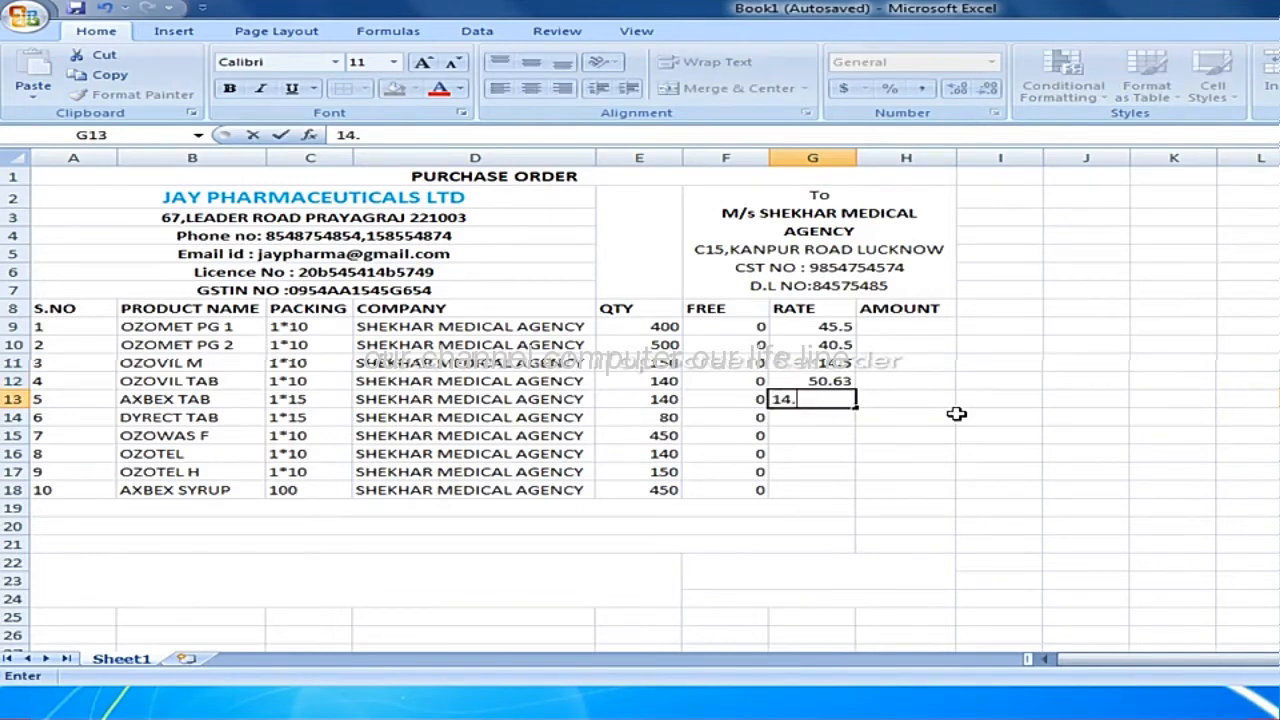
text(56)
key(Return)
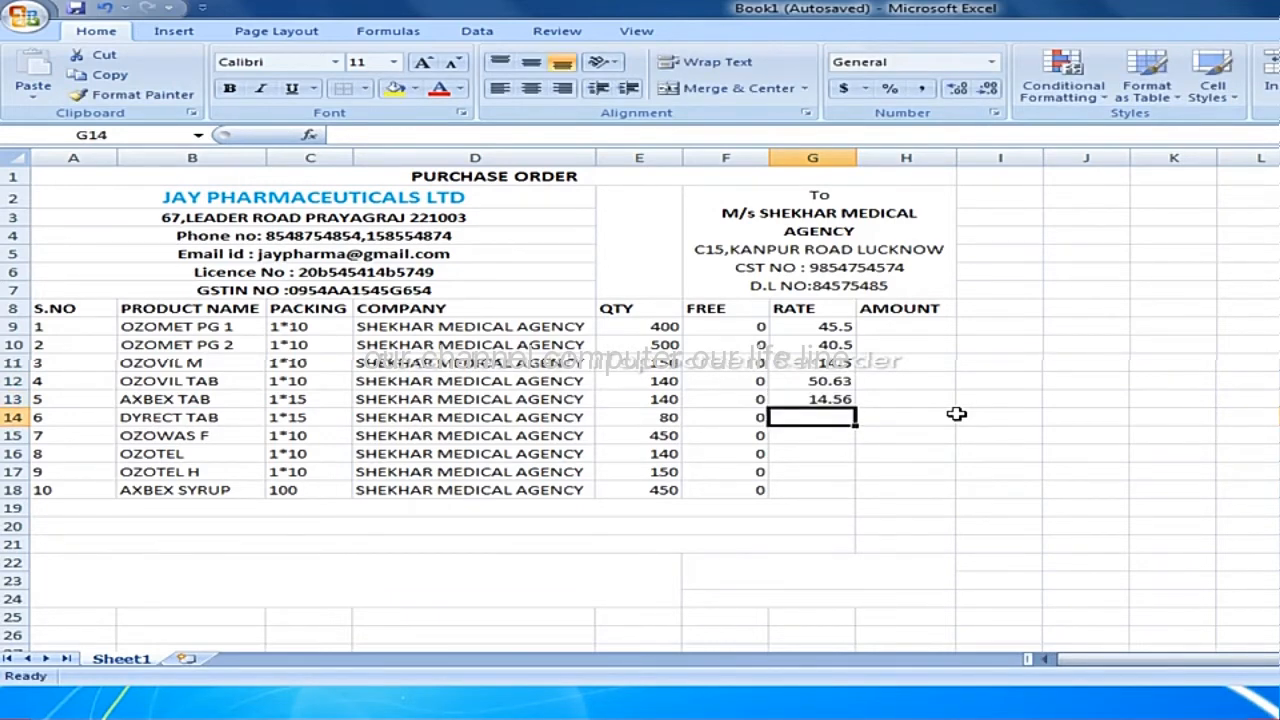
Enter the rates 58.3, 45.6 and 56.3 in cells G14 to G16.
text(58.3)
key(Return)
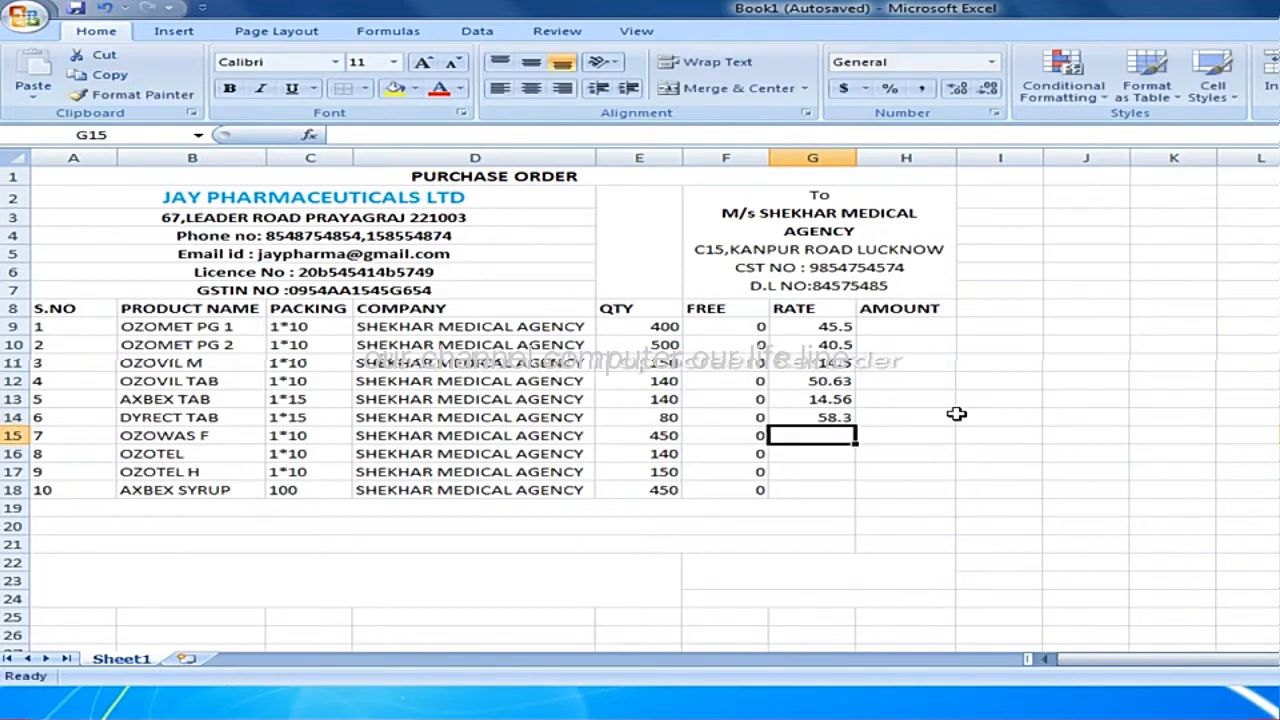
text(45.6)
key(Return)
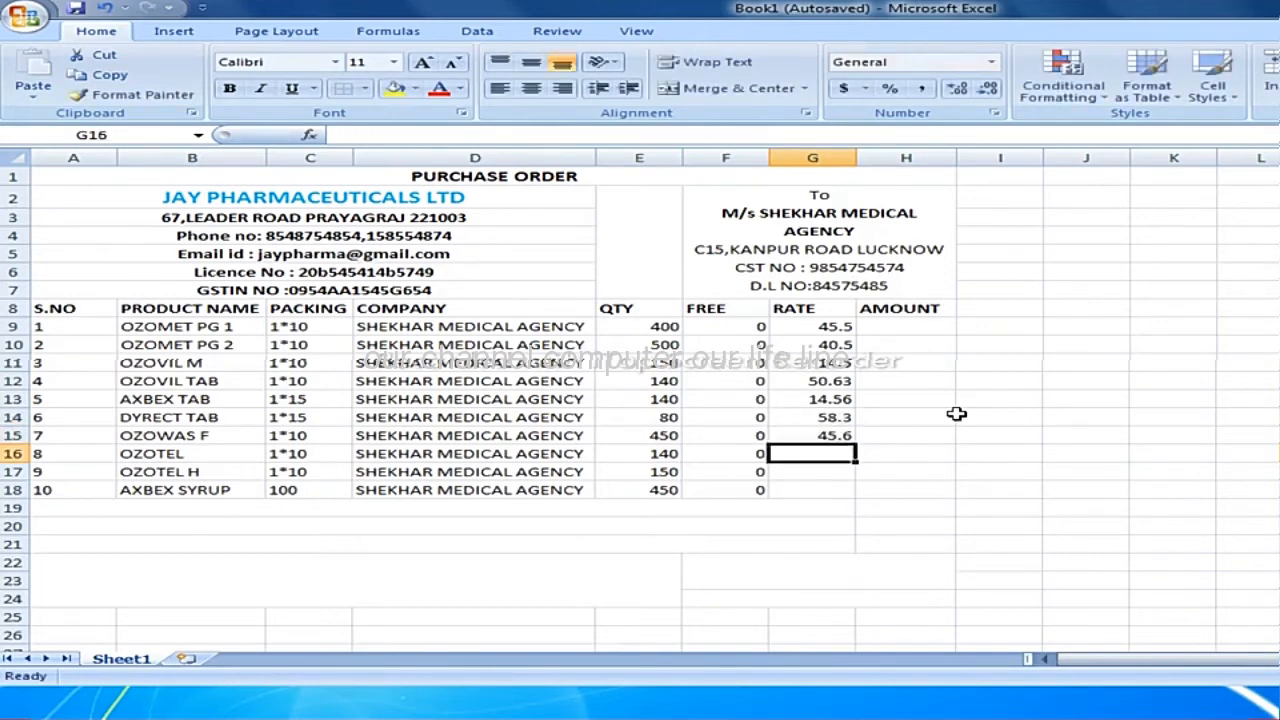
text(56.3)
key(Return)
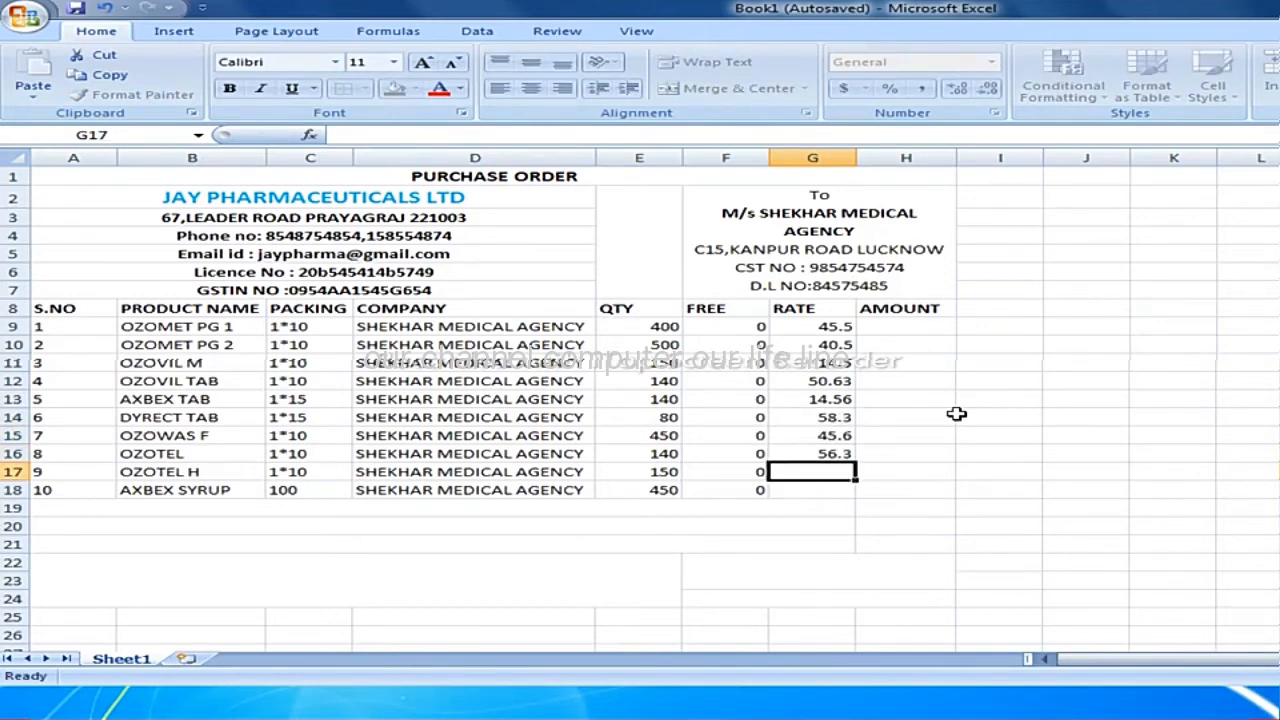
Enter the rates 54.3 in cell G17 and 10.3 in cell G18.
text(54.3)
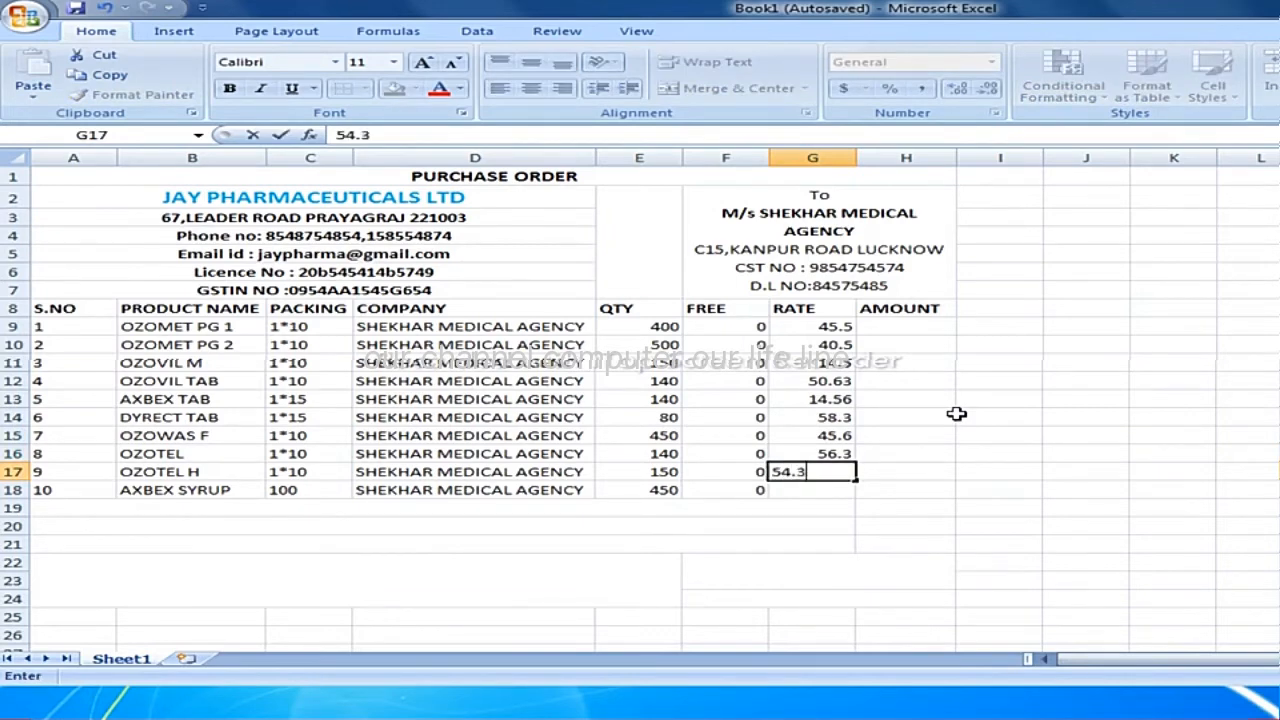
key(Return)
text(10)
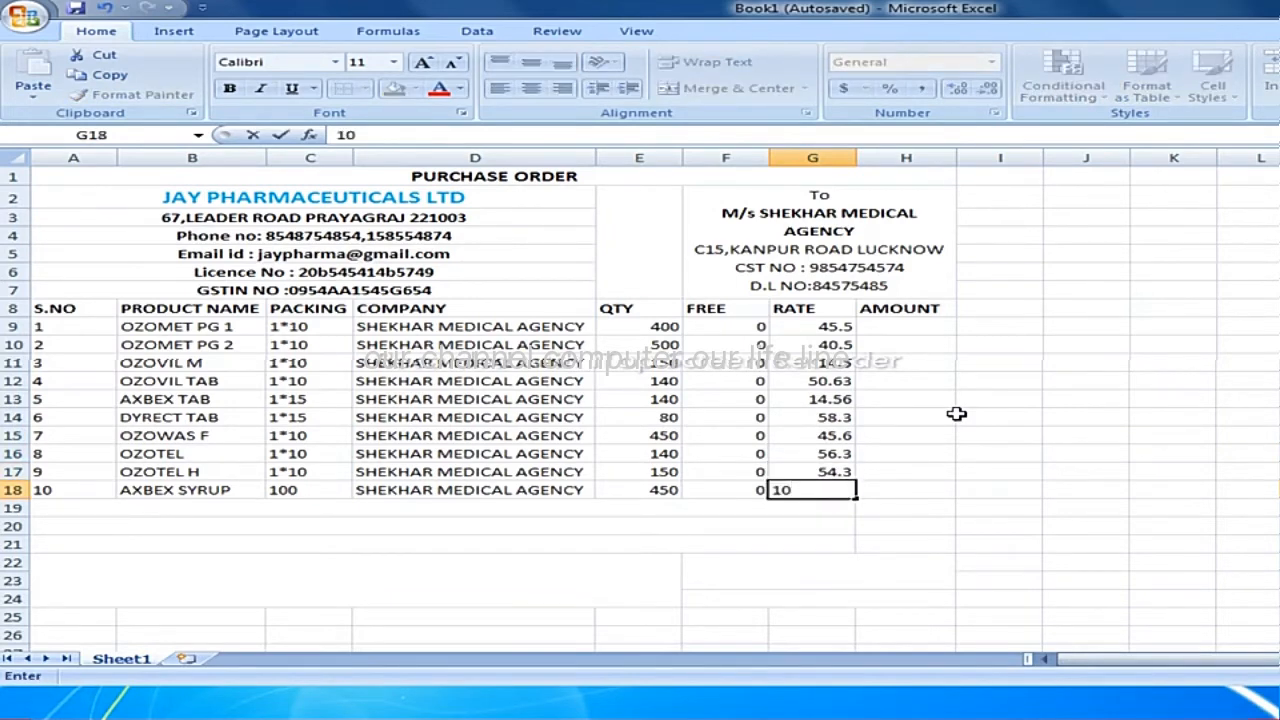
text(.3)
key(Return)
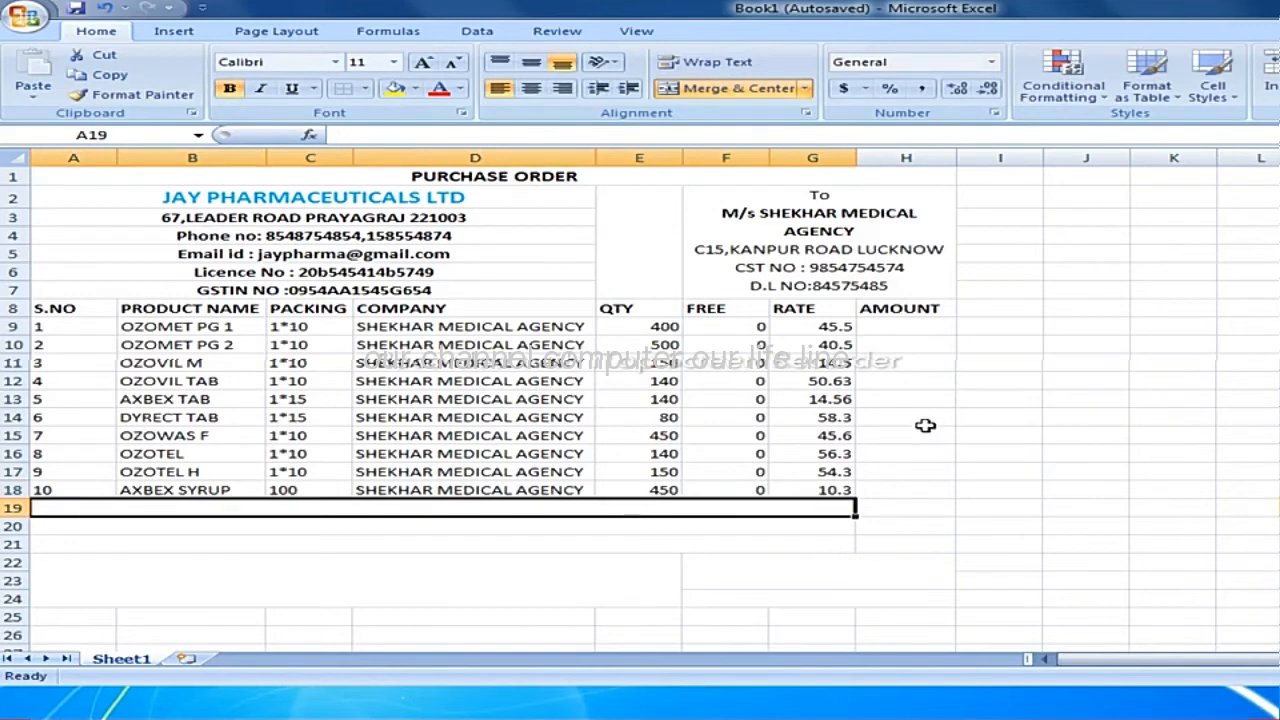
Calculate the first product's amount in cell H9 as quantity times rate with the formula =E9*G9.
click(930, 327)
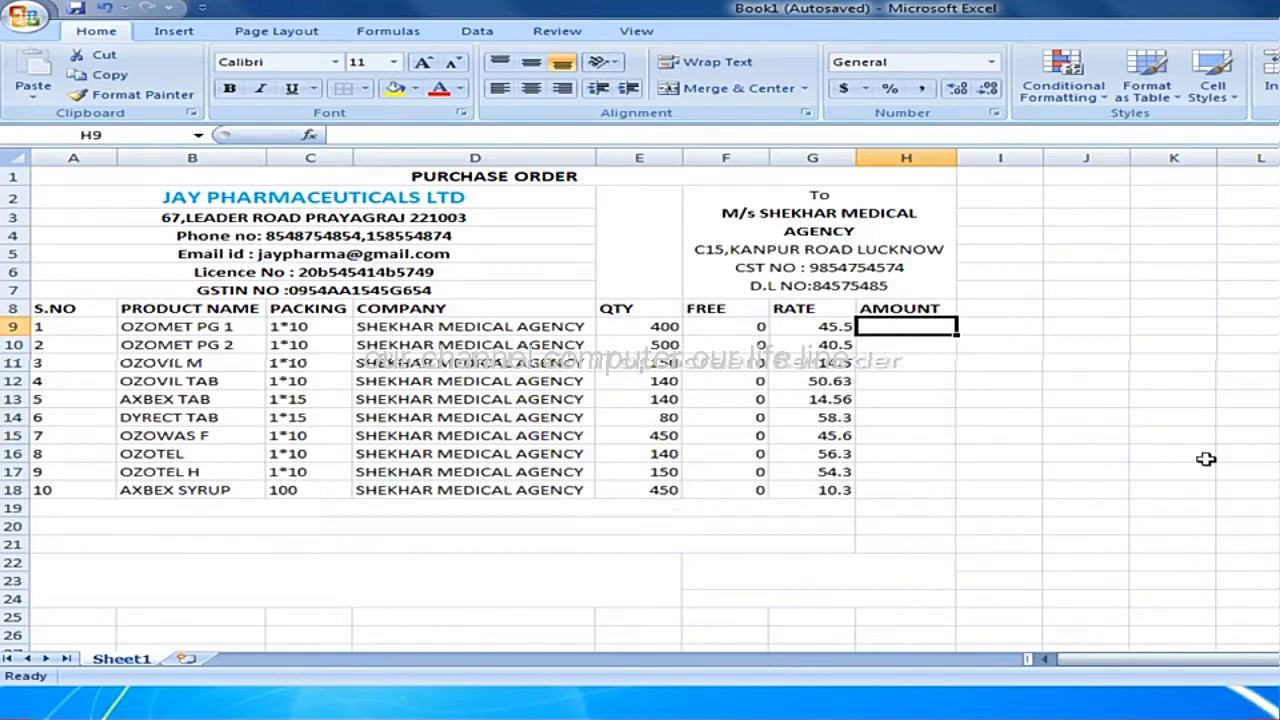
text(=)
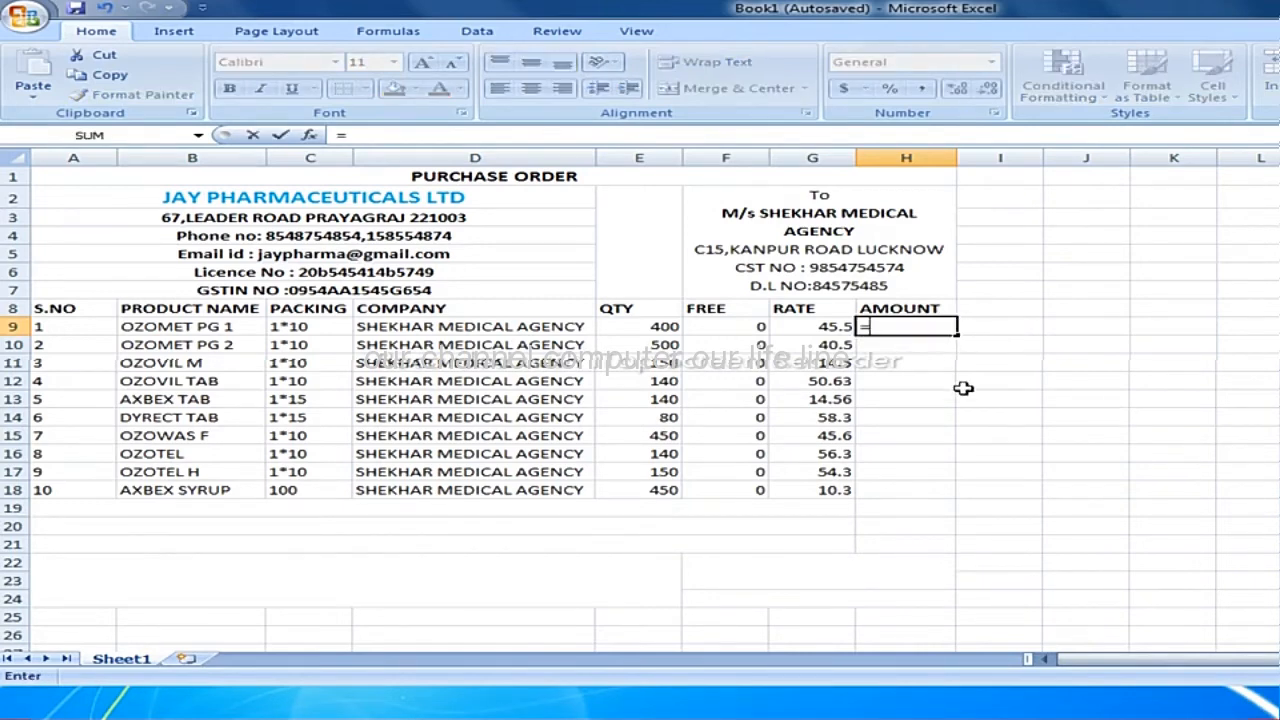
click(658, 327)
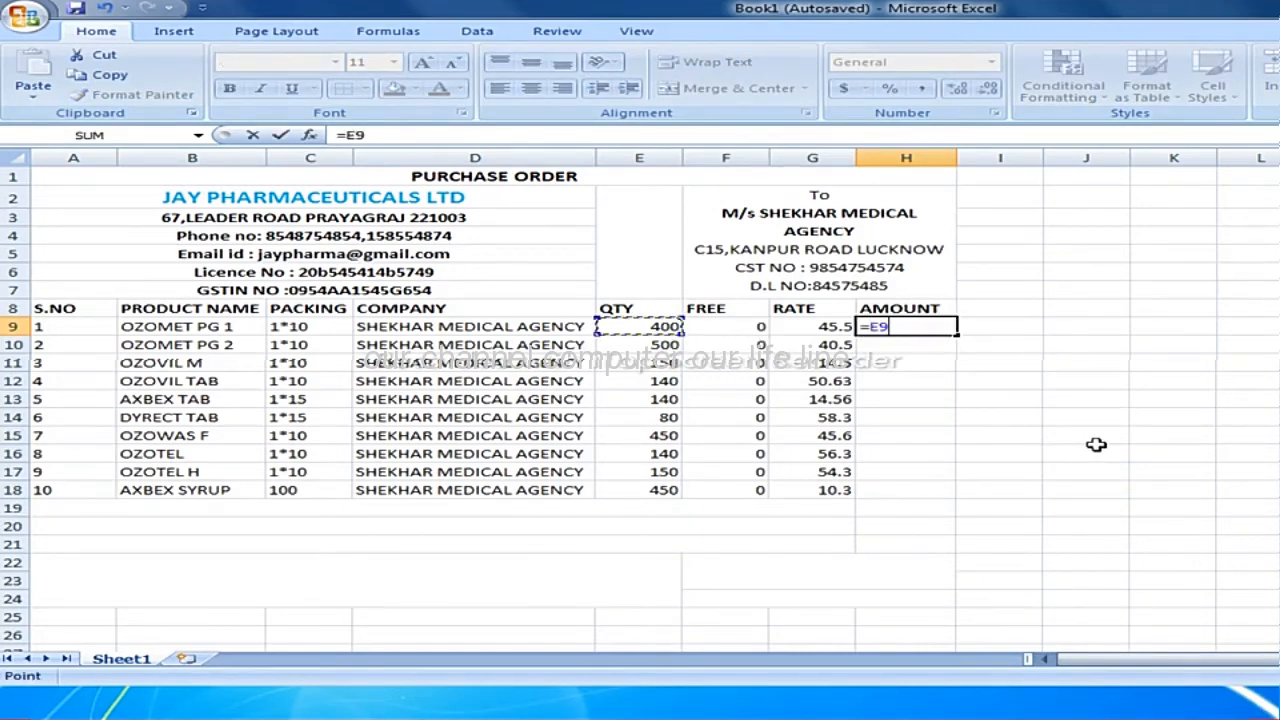
text(*)
click(836, 330)
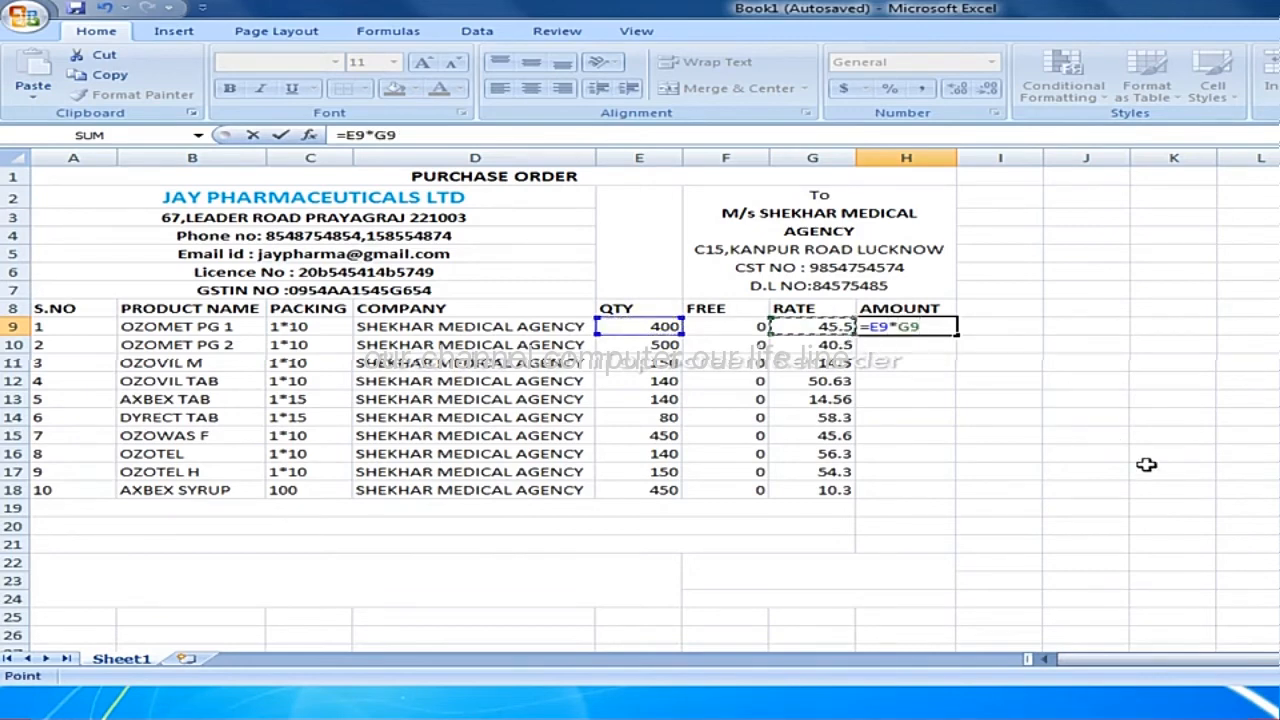
key(Return)
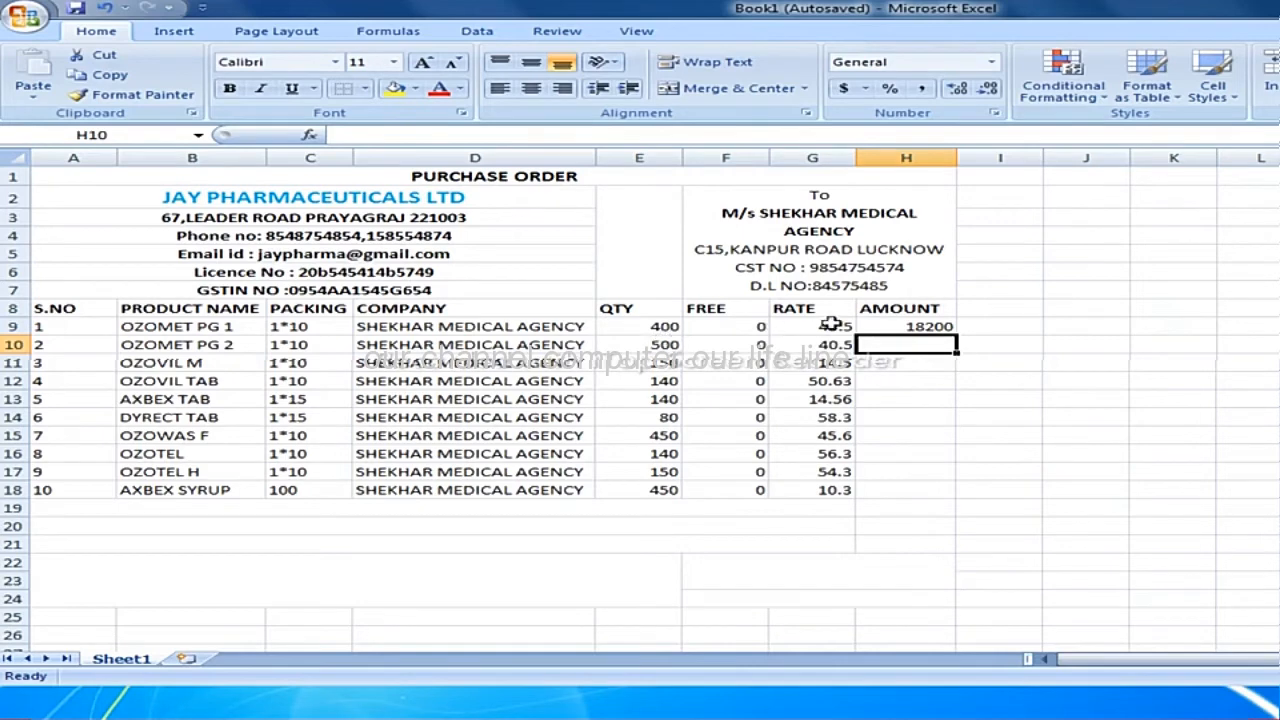
Fill the amount formula from cell H9 down through cell H18 for the remaining products.
click(918, 327)
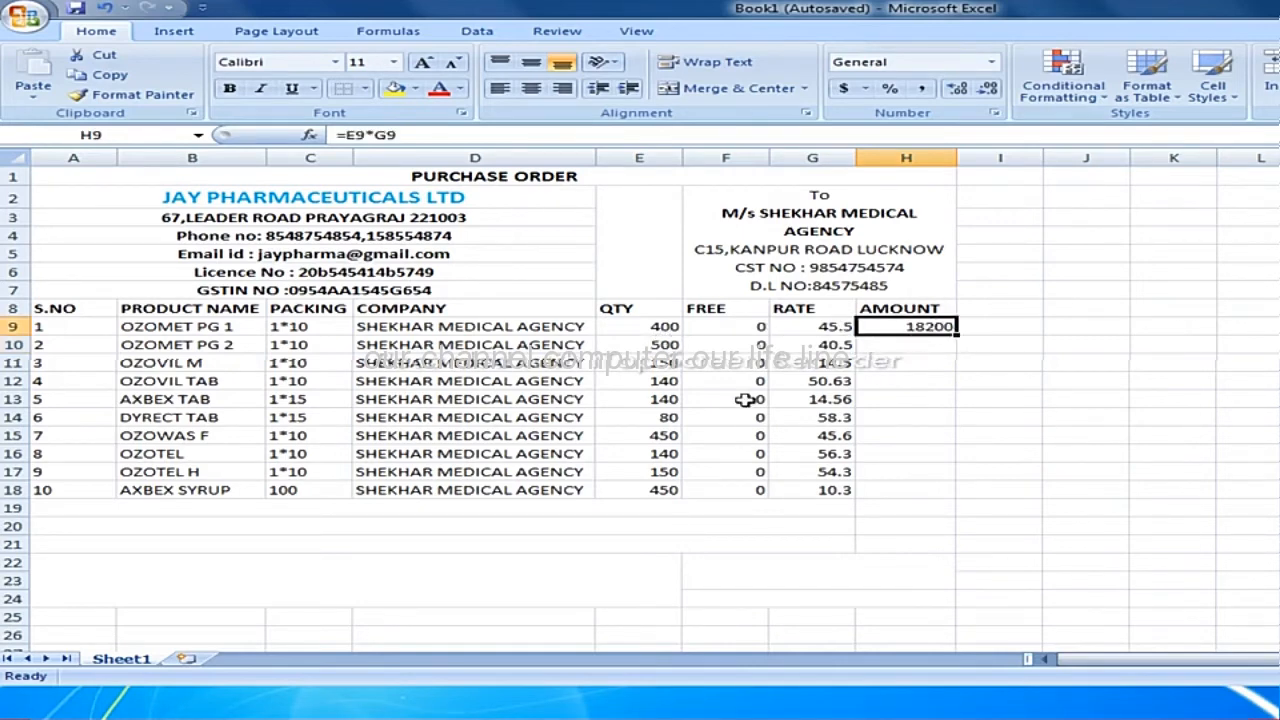
click(952, 344)
click(930, 327)
drag(956, 336, 938, 495)
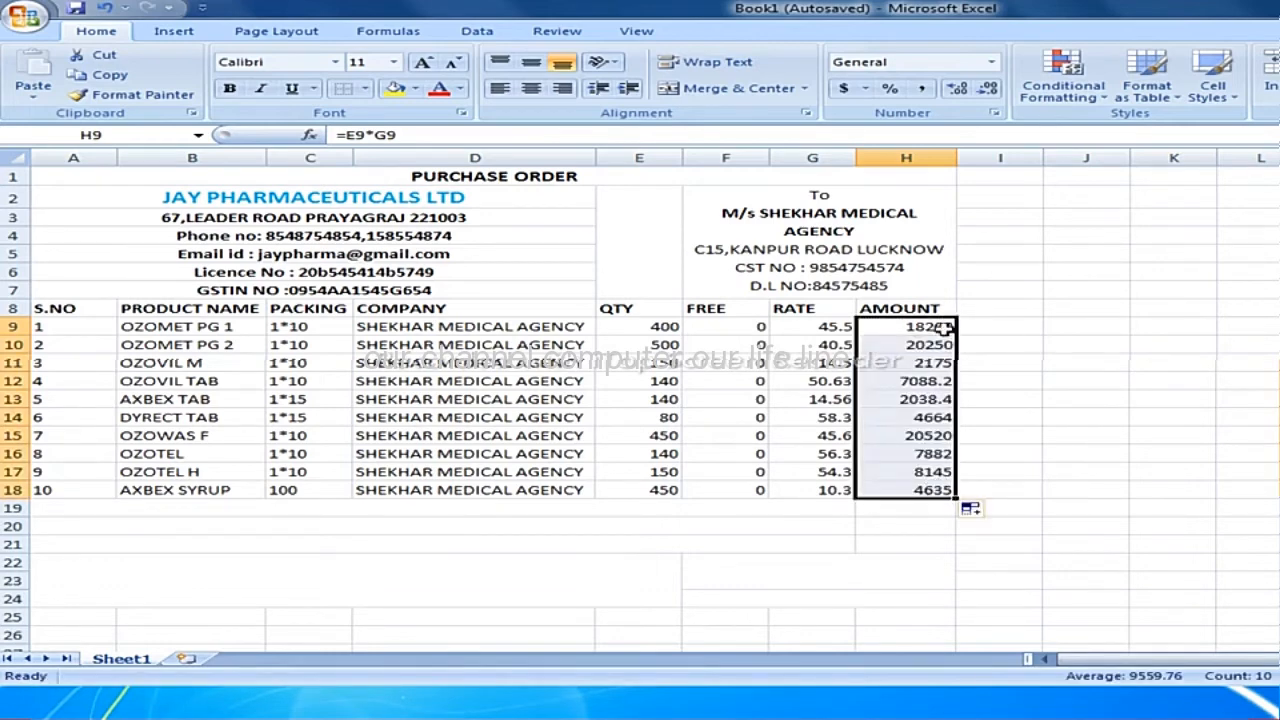
Enter the label TOTAL in merged cell A19 below the product table.
click(930, 527)
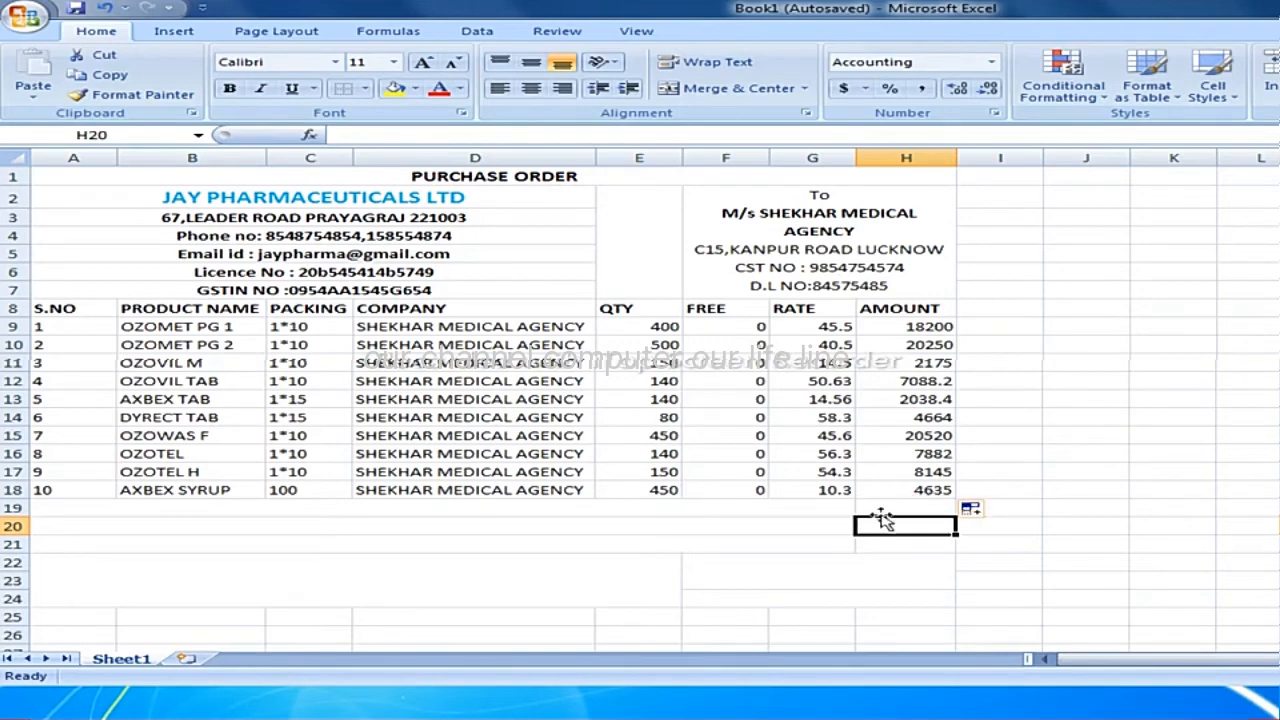
click(120, 508)
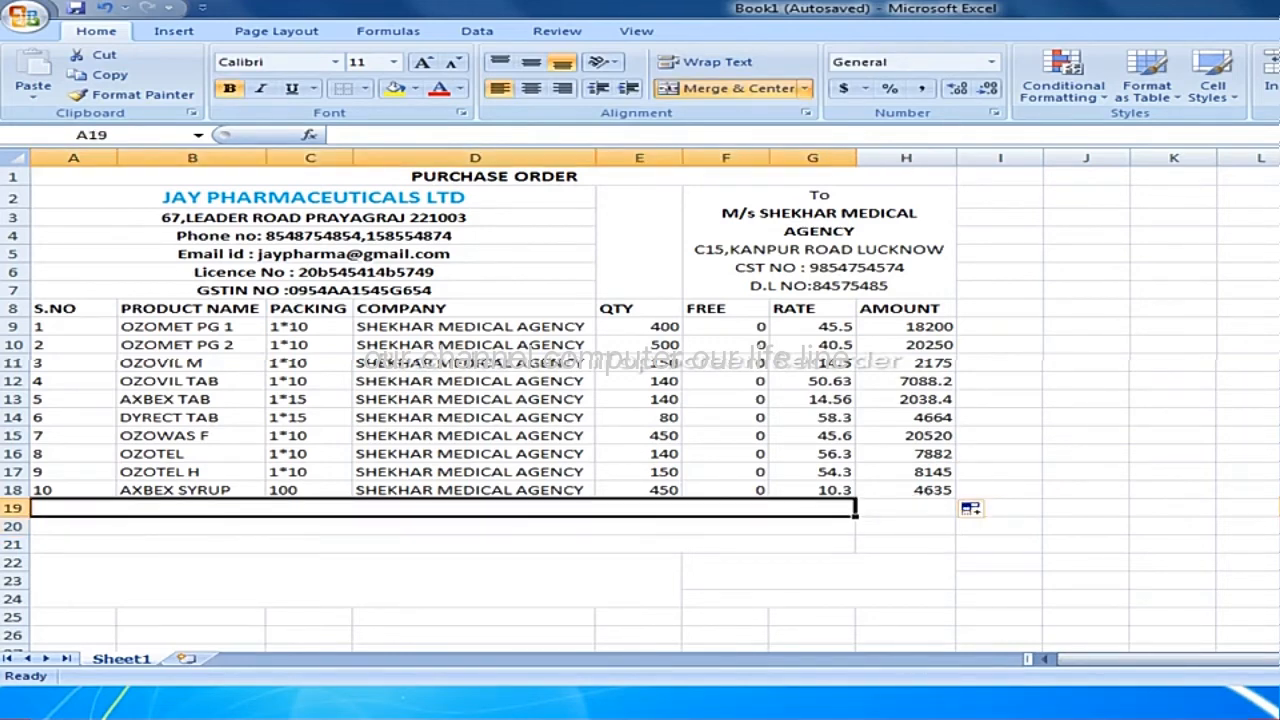
text(TOA)
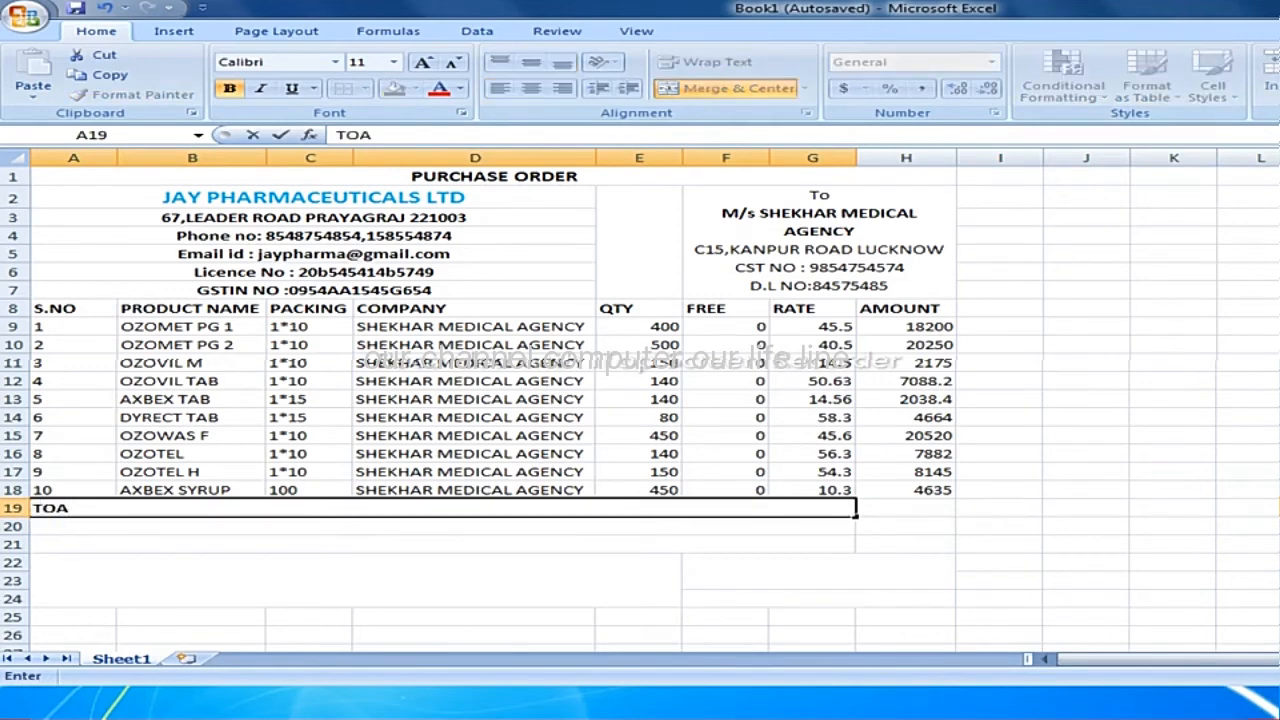
key(BackSpace)
text(TAL)
key(BackSpace)
key(BackSpace)
key(BackSpace)
key(BackSpace)
key(BackSpace)
text(TOTAL)
key(Tab)
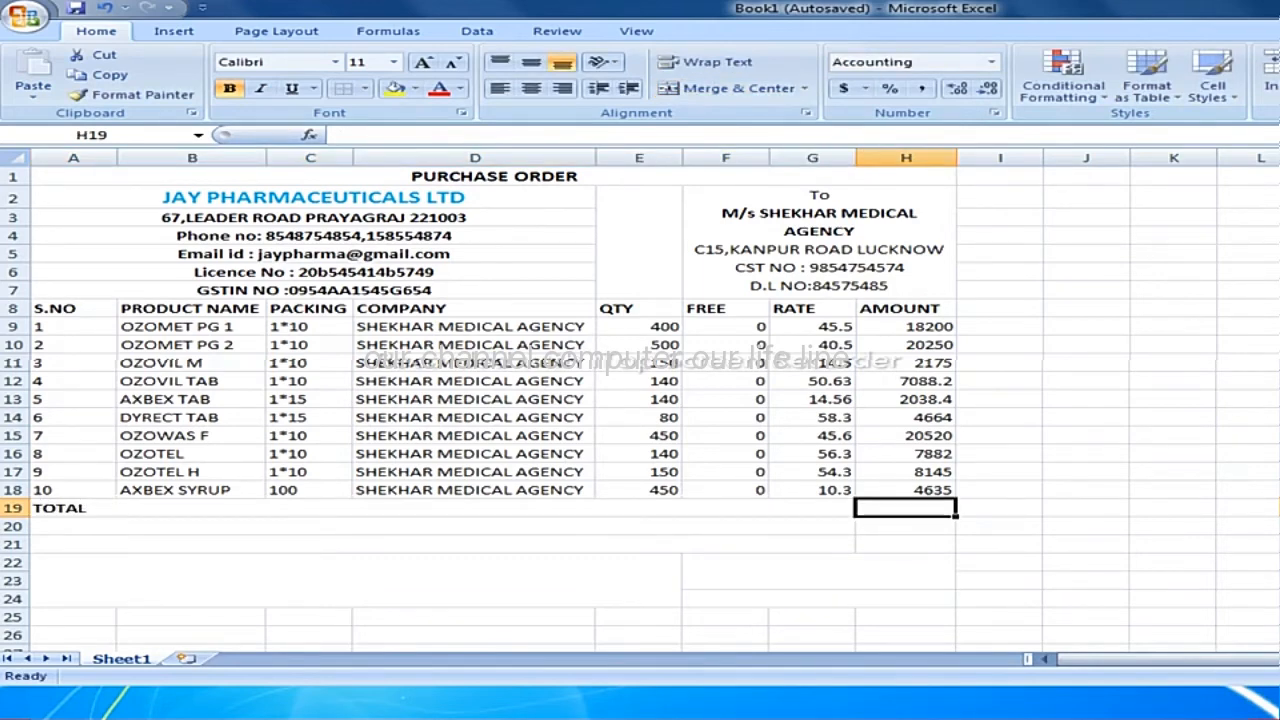
Calculate the total of all product amounts in cell H19 with the formula =SUM(H9:H18).
text(=)
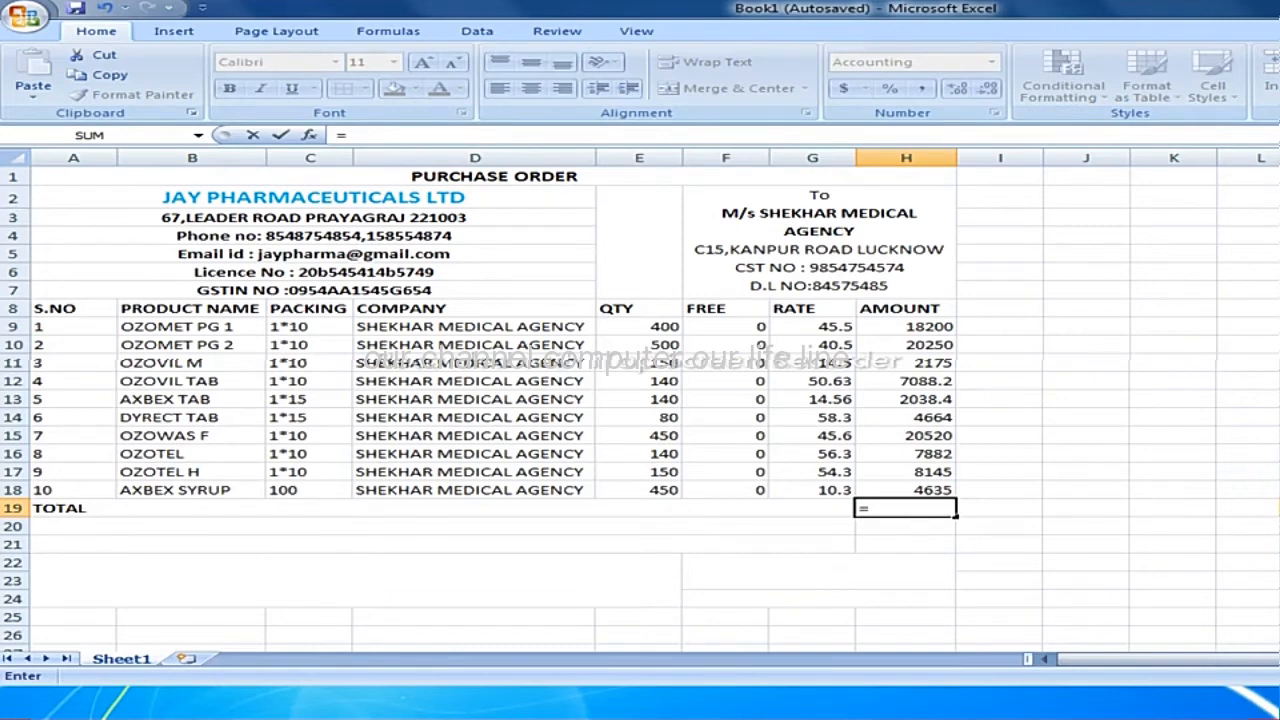
text(SUM)
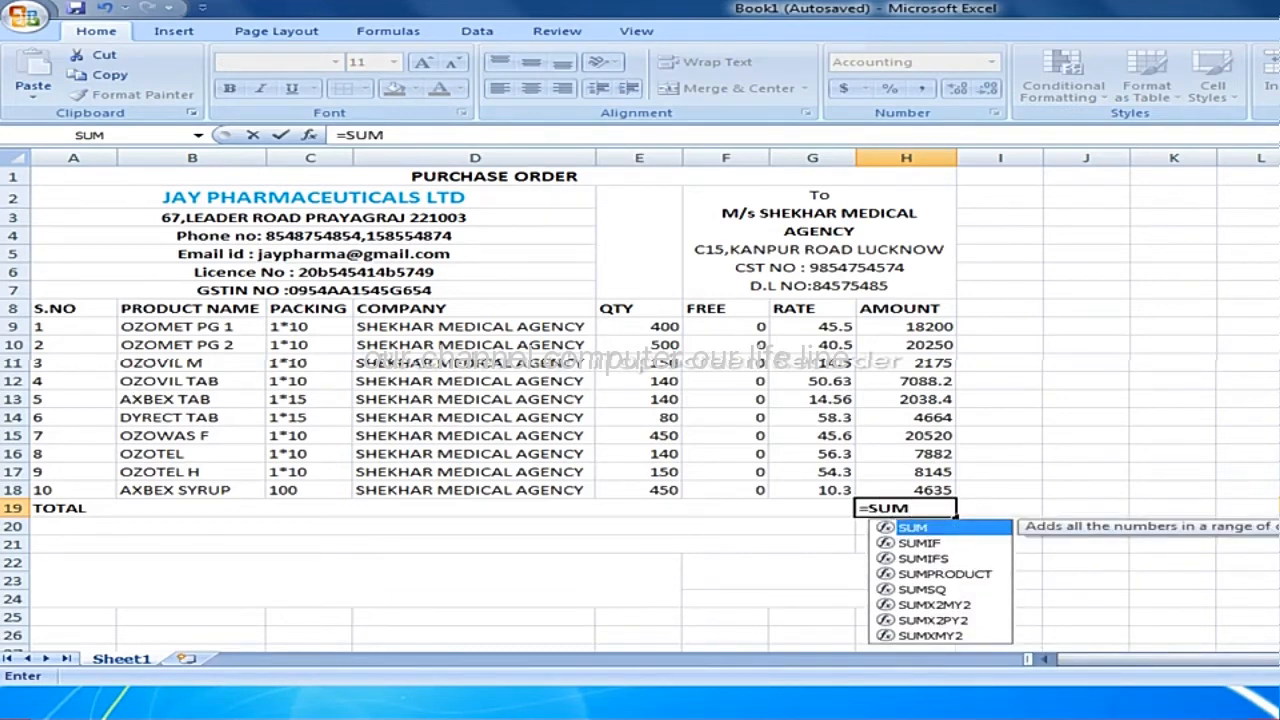
text(()
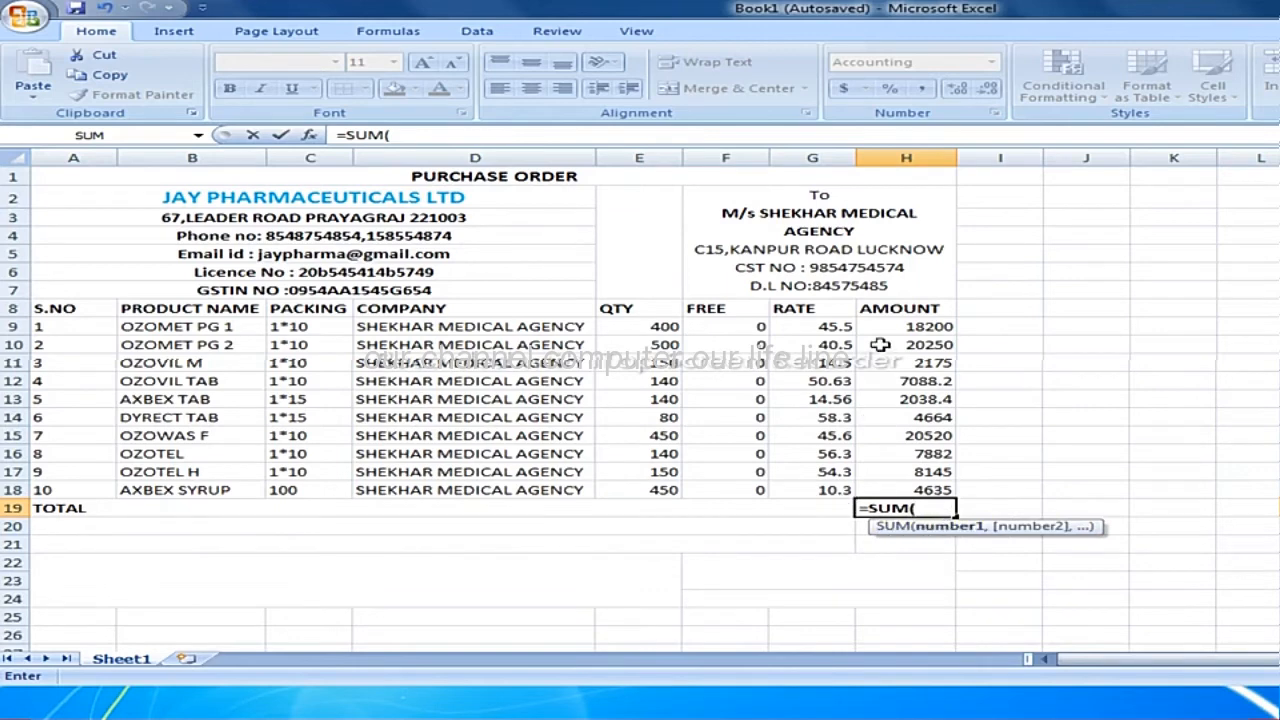
drag(912, 328, 920, 485)
text())
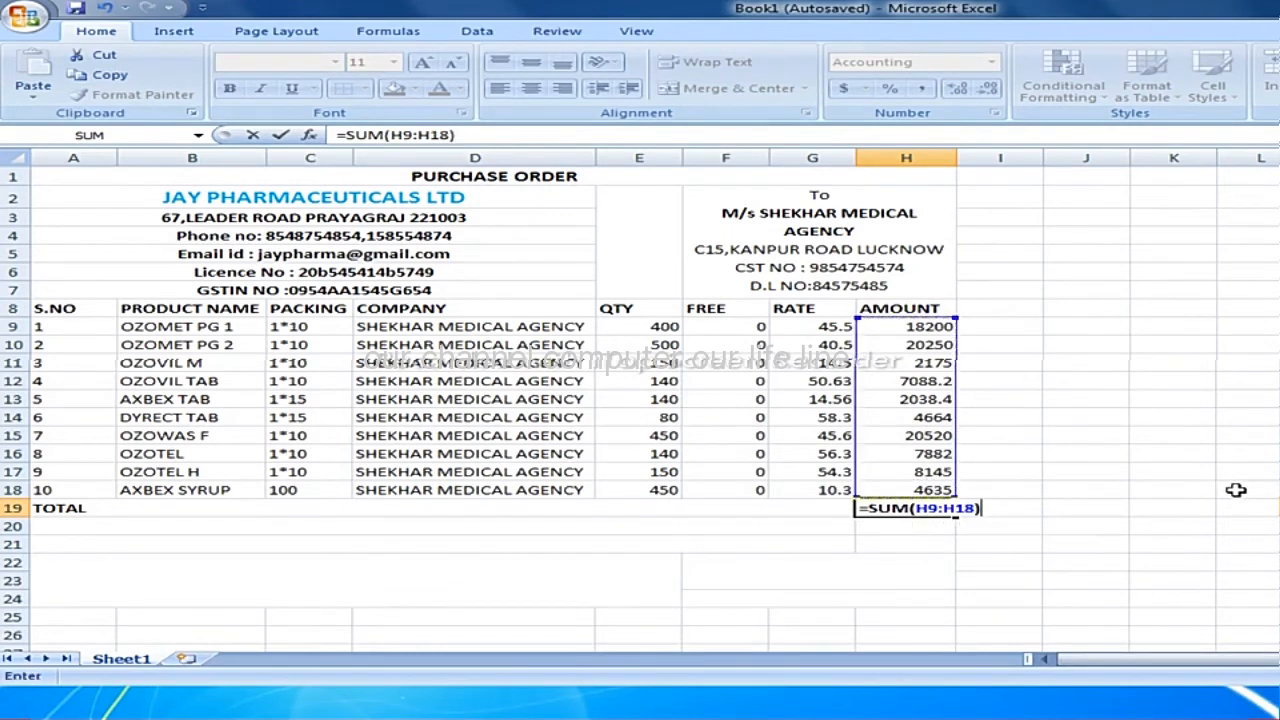
key(Return)
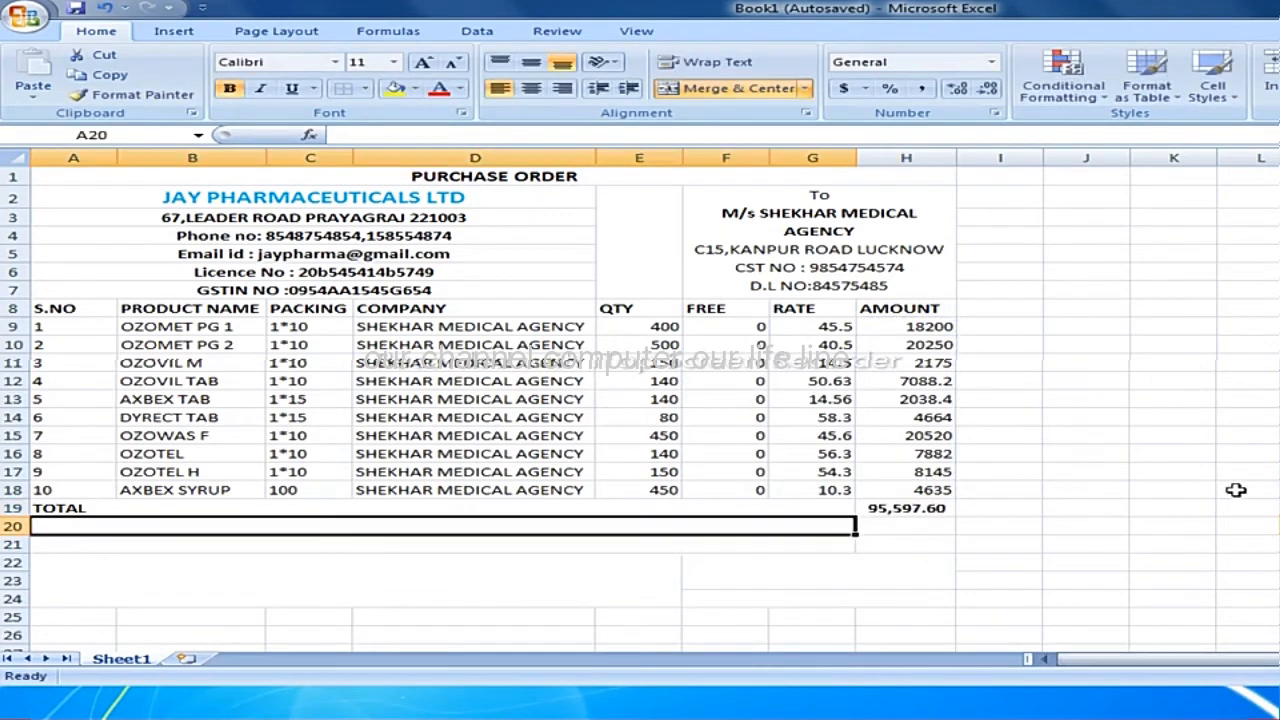
click(897, 512)
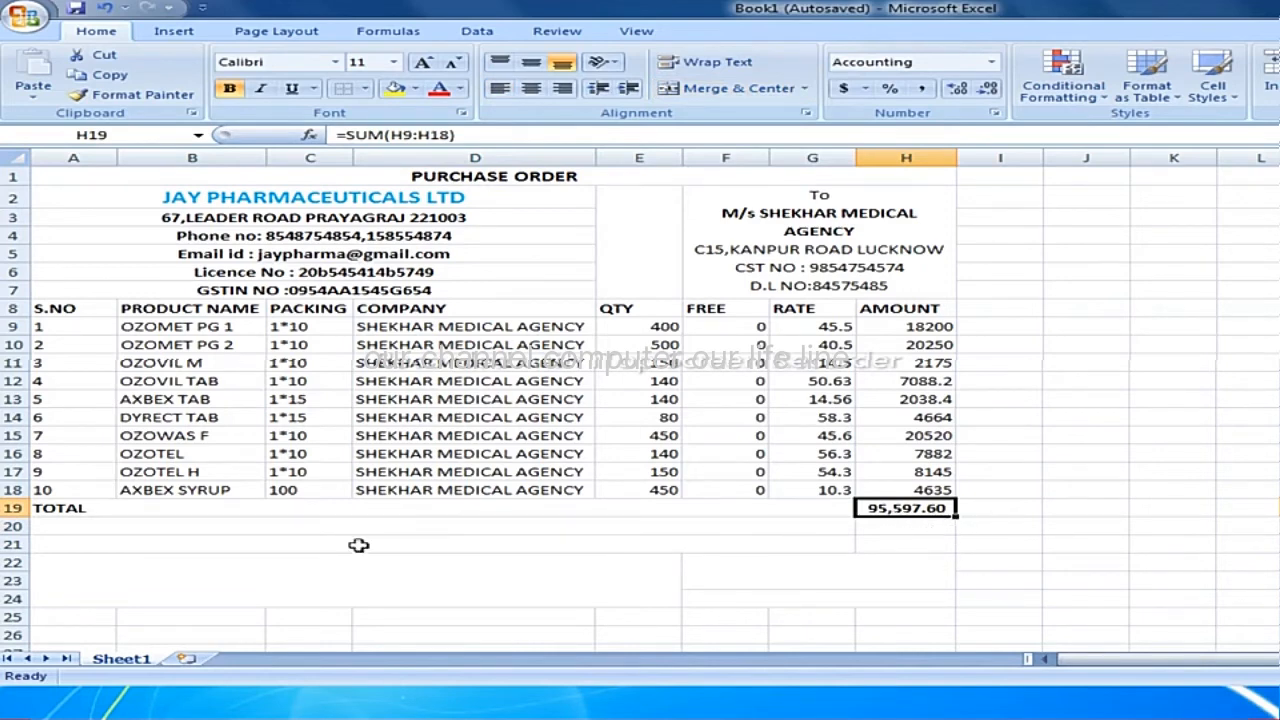
Enter the label ADD GST 6% in merged cell A20.
click(53, 528)
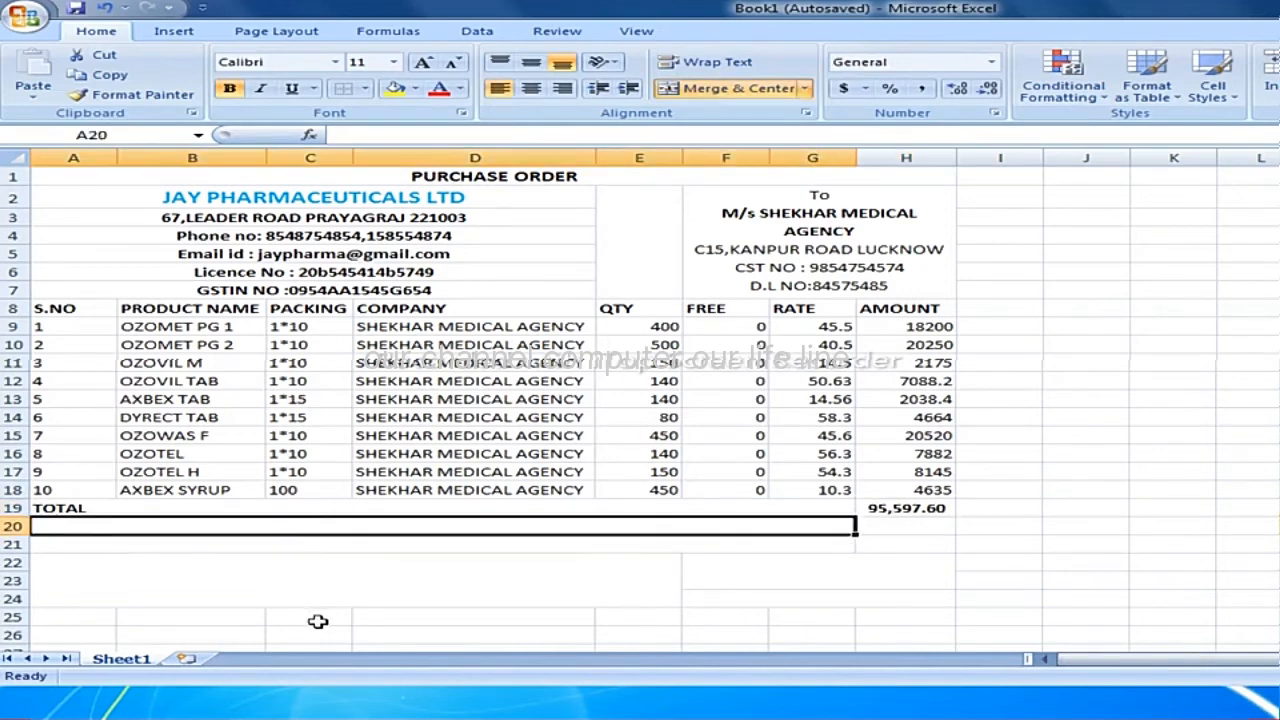
text(ADD)
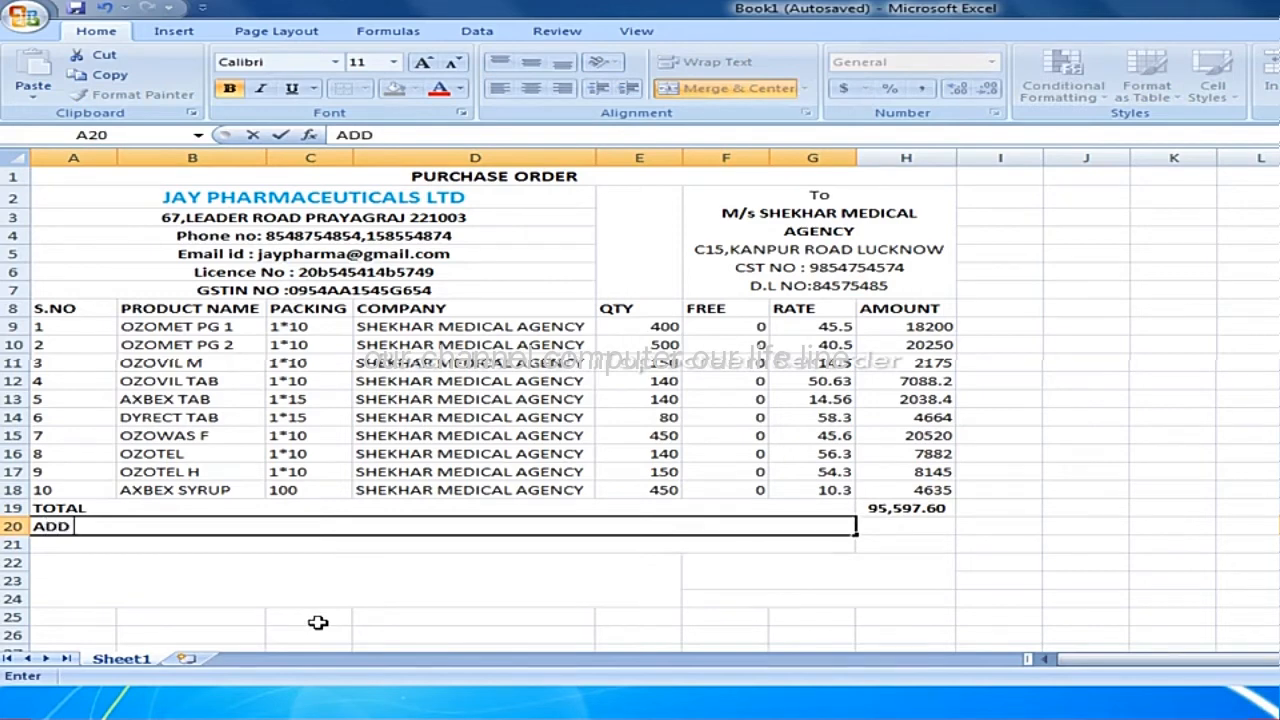
text( GST)
text(6%)
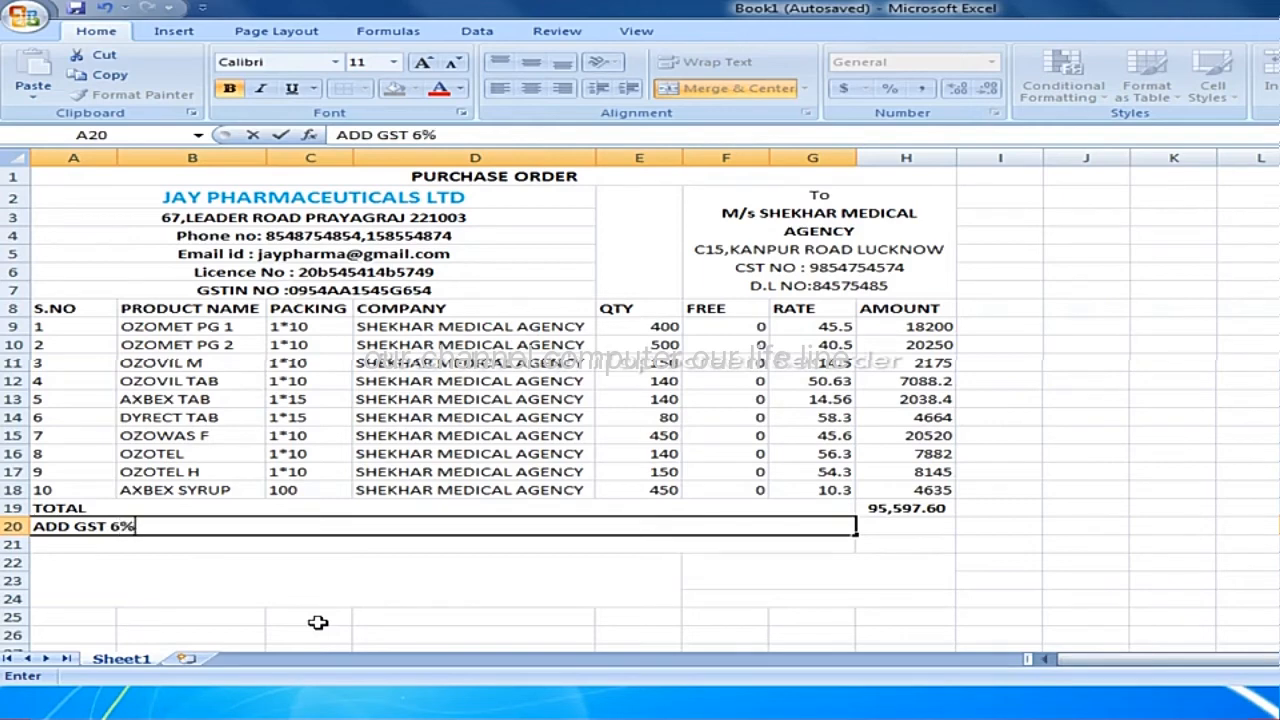
key(Tab)
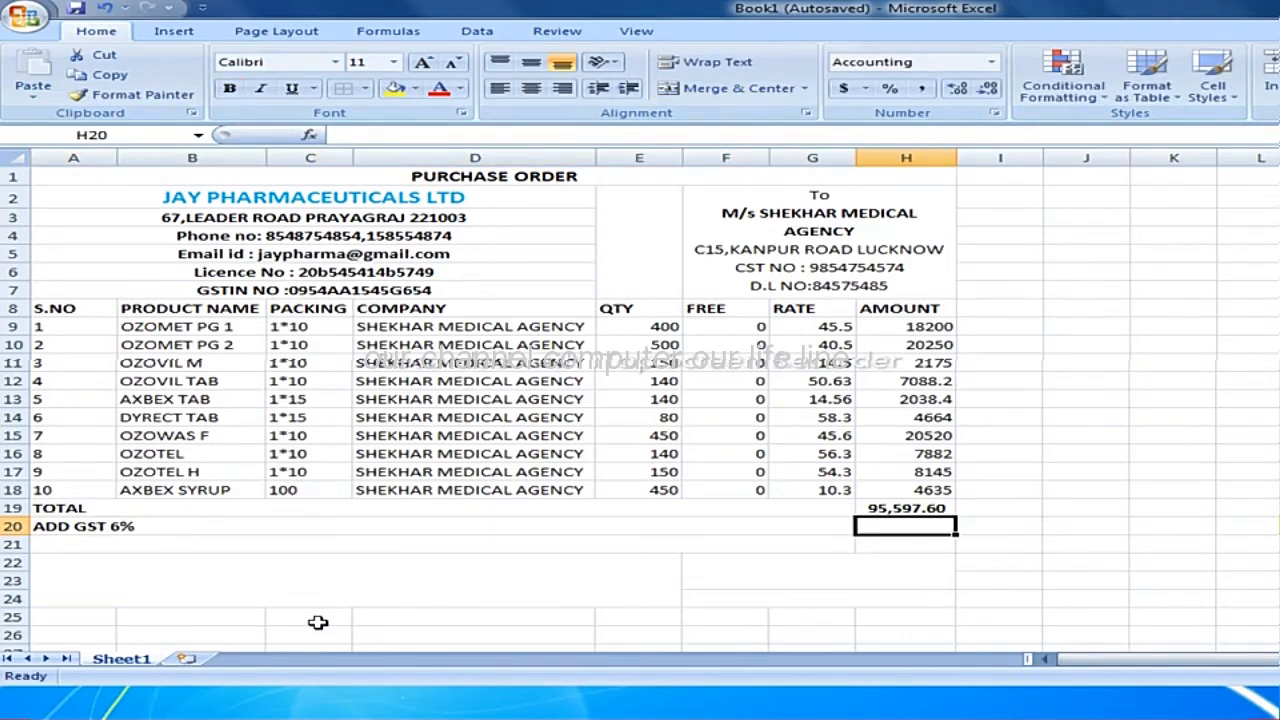
Calculate the 6% GST on the total in cell H20 with the formula =H19*6/100.
text(=)
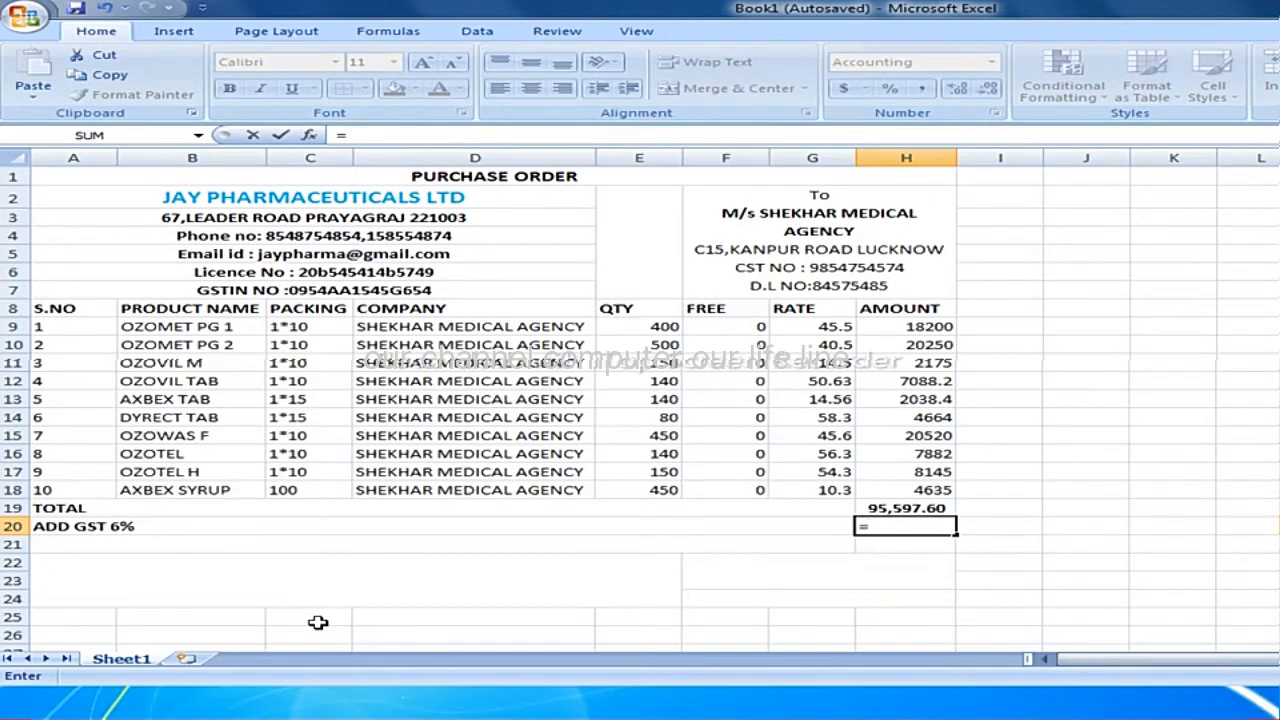
key(Up)
text(*)
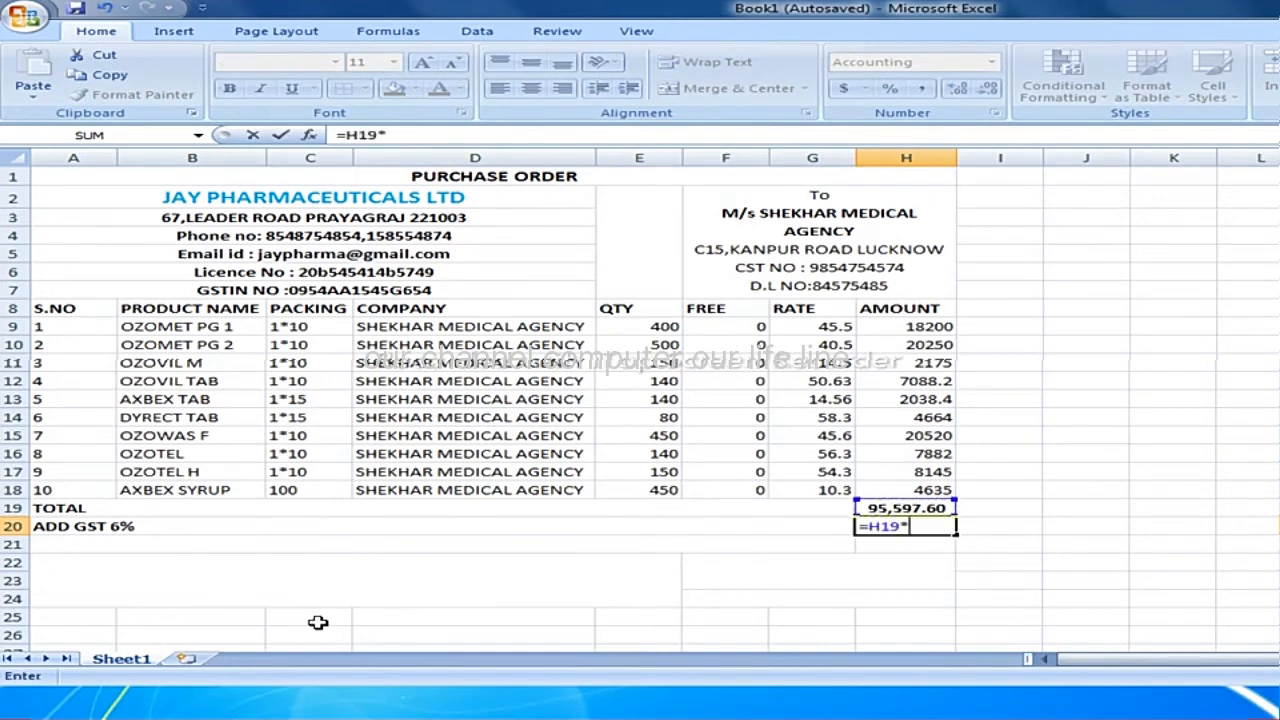
text(6/100)
key(Return)
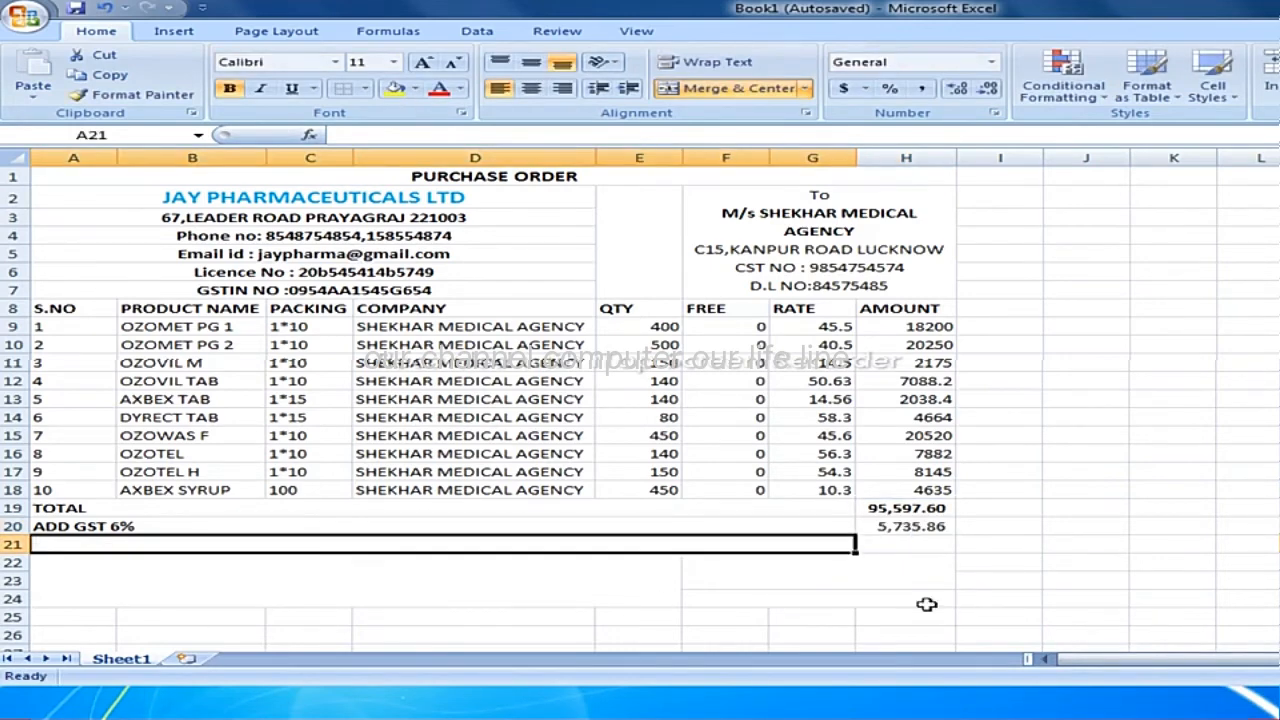
click(940, 527)
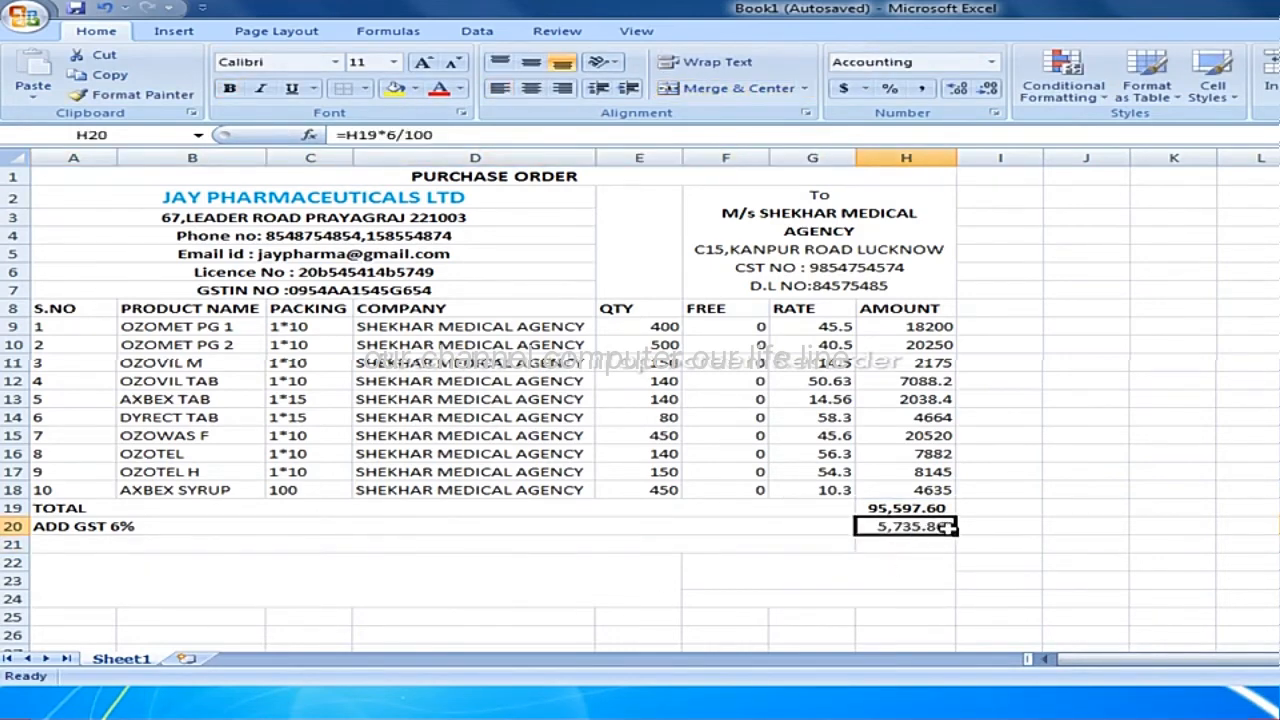
Enter the label TOTAL AMOUNT in merged cell A21.
click(196, 546)
text(TOT)
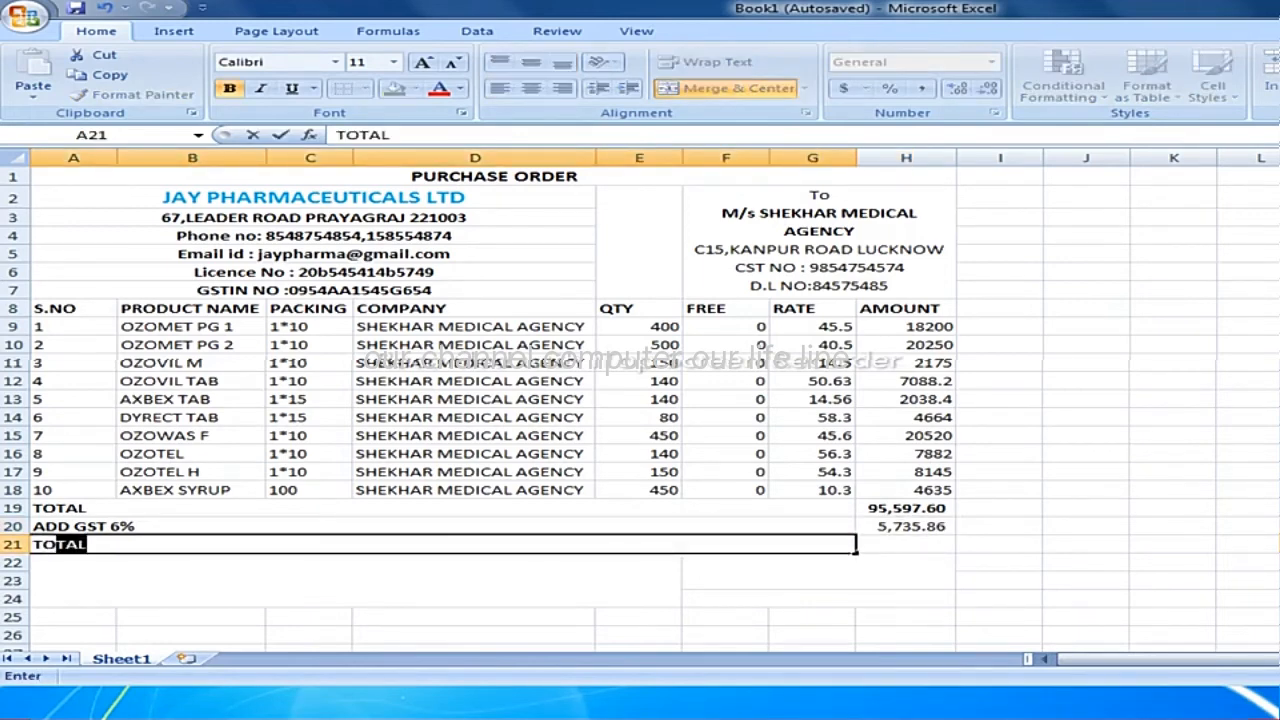
text(AL A)
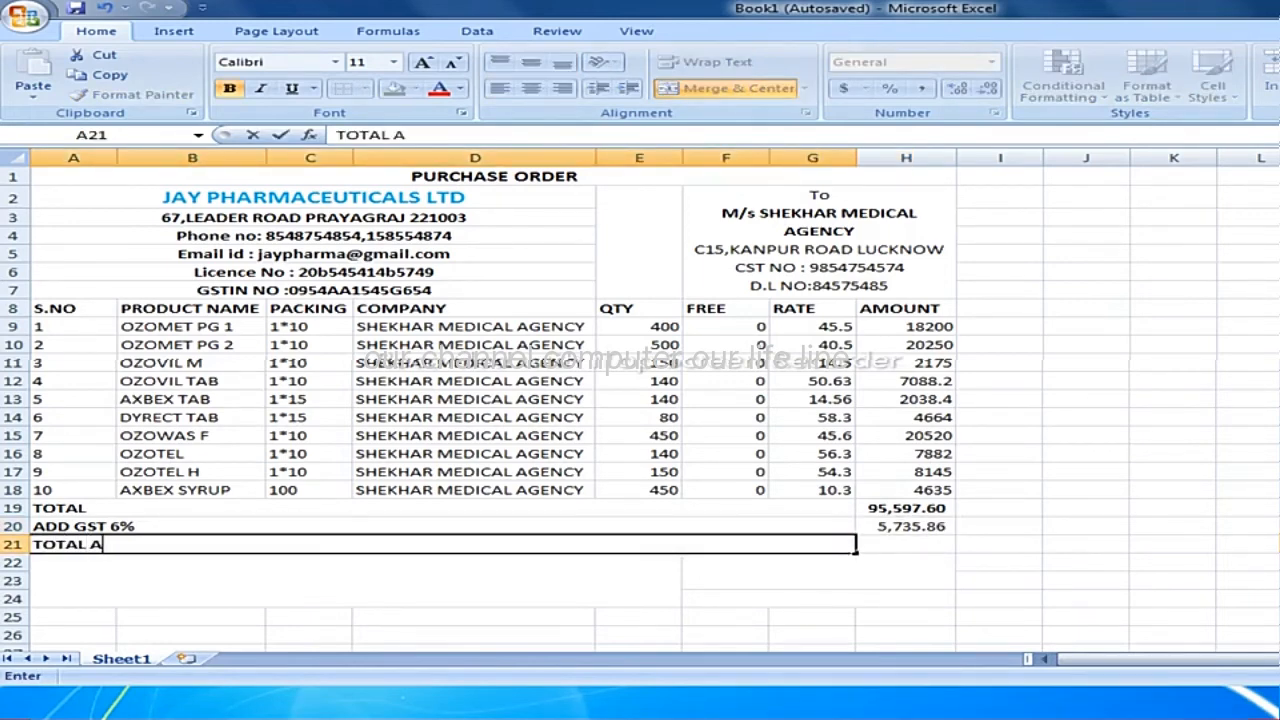
text(MOUNT)
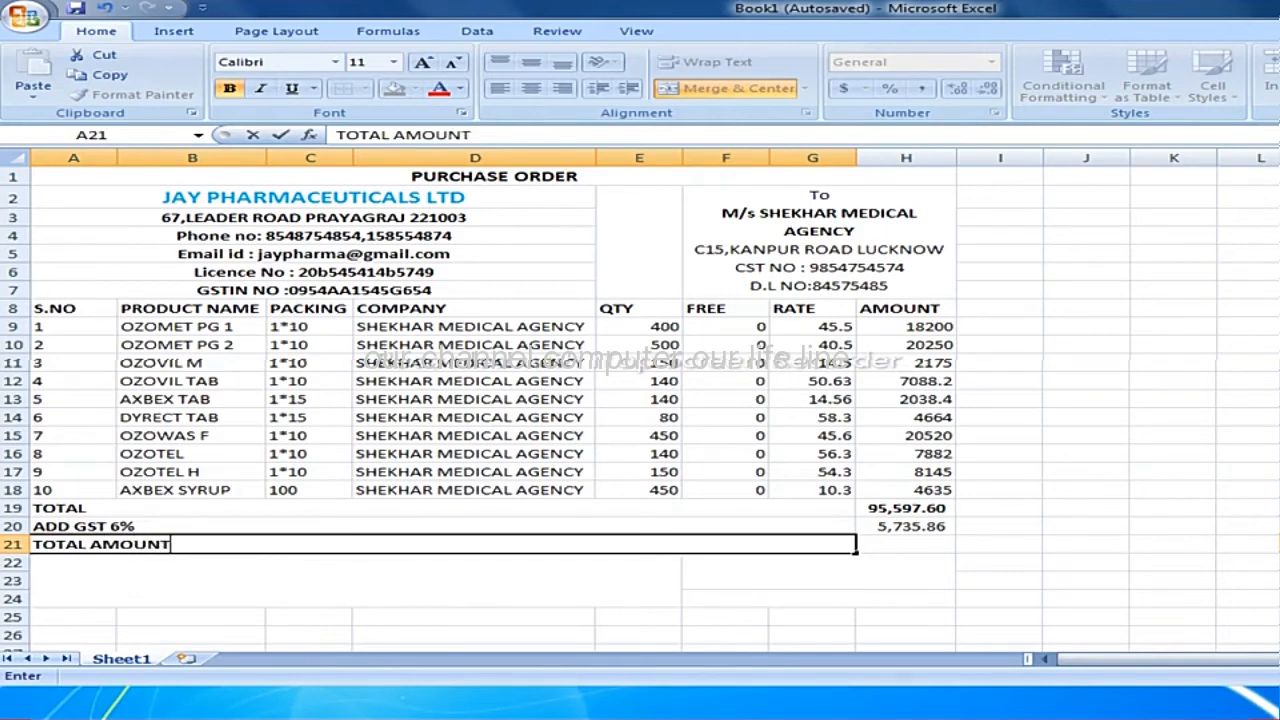
key(Tab)
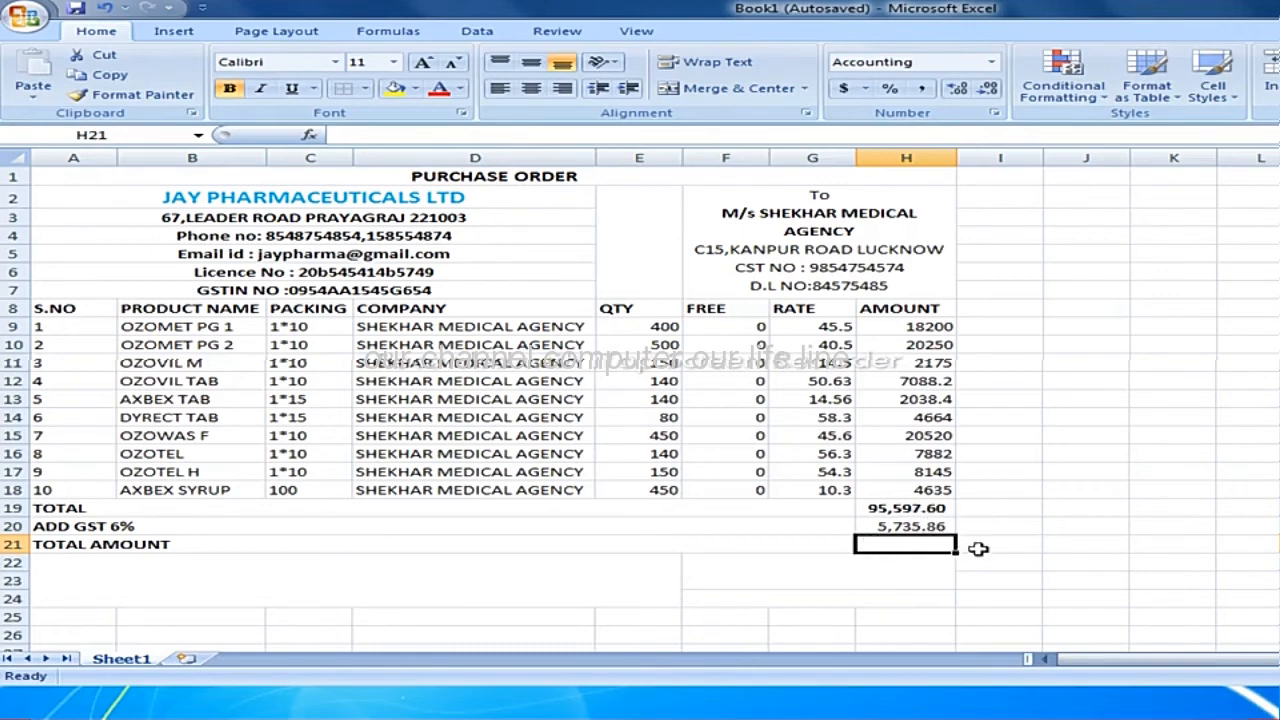
Add the total and GST in cell H21 with the formula =SUM(H19,H20) and colour the result's text red.
text(=)
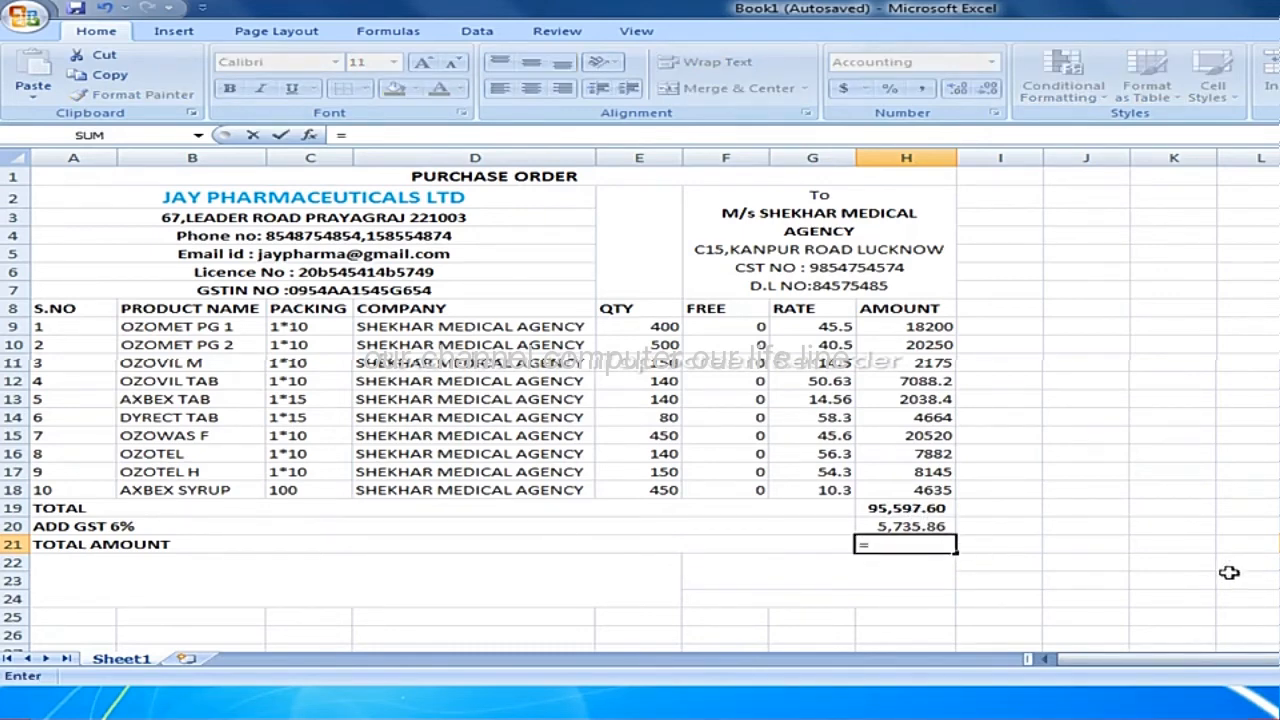
text(SUM)
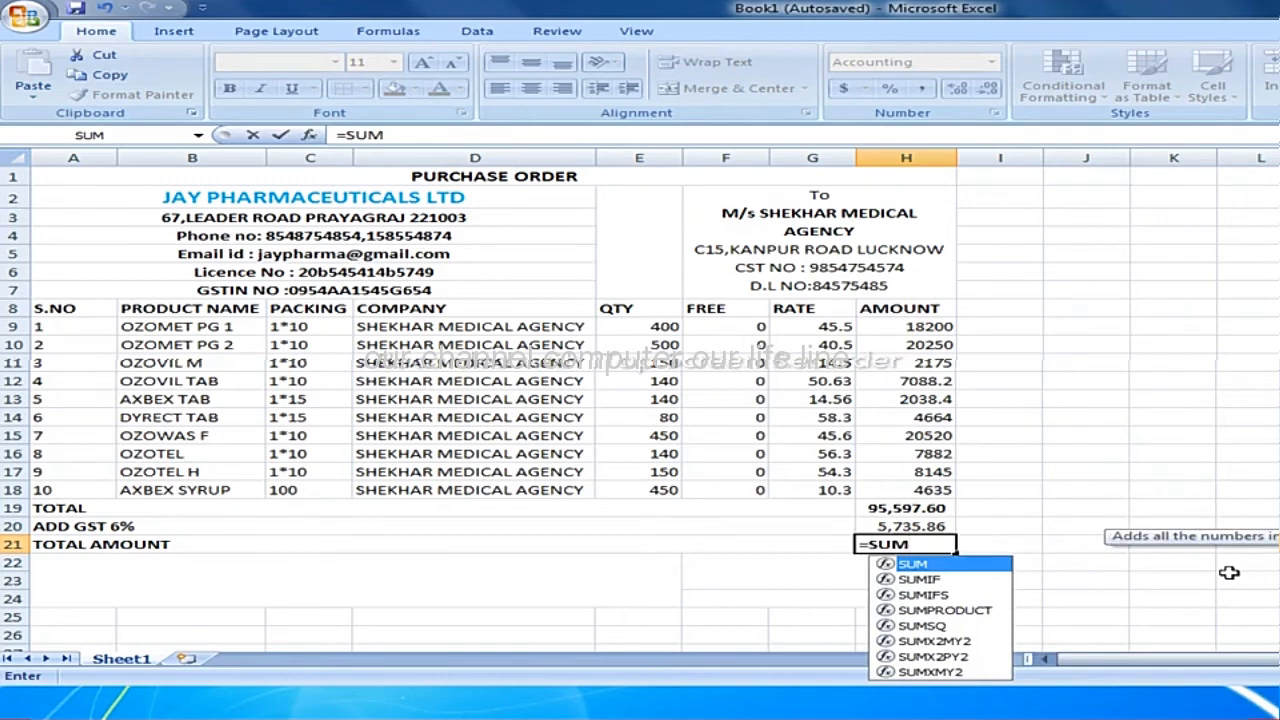
text(()
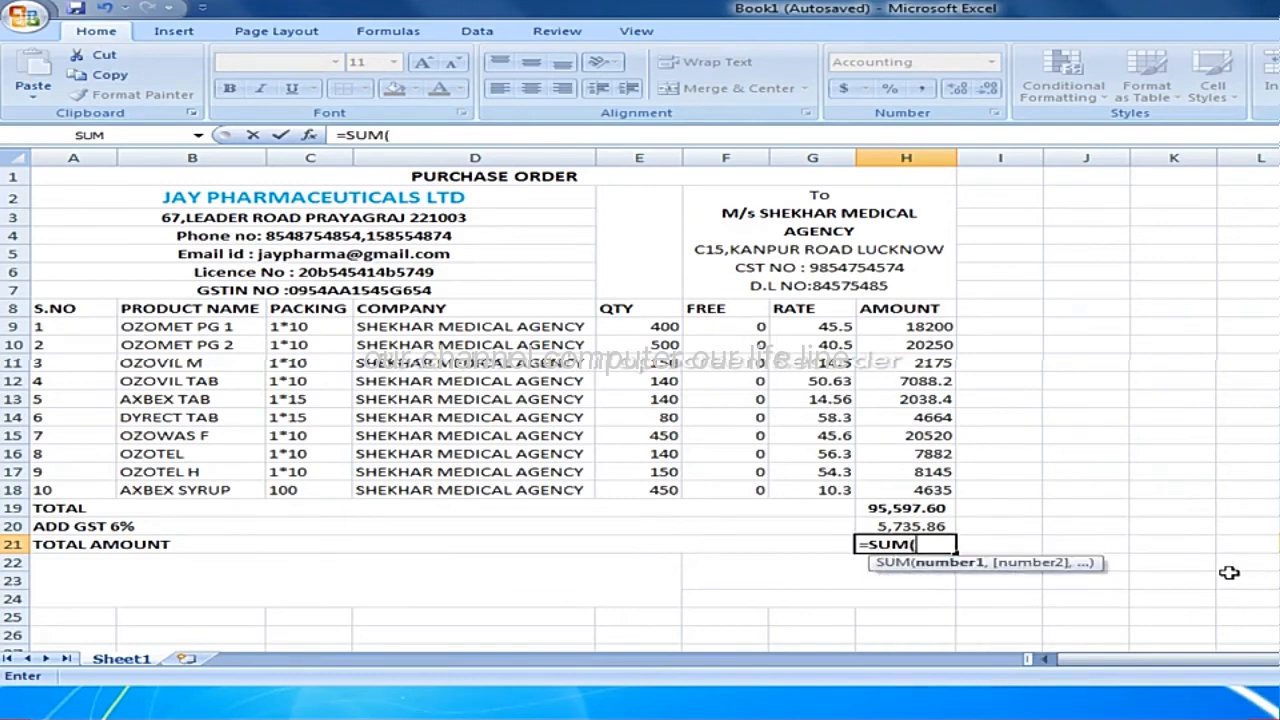
click(906, 510)
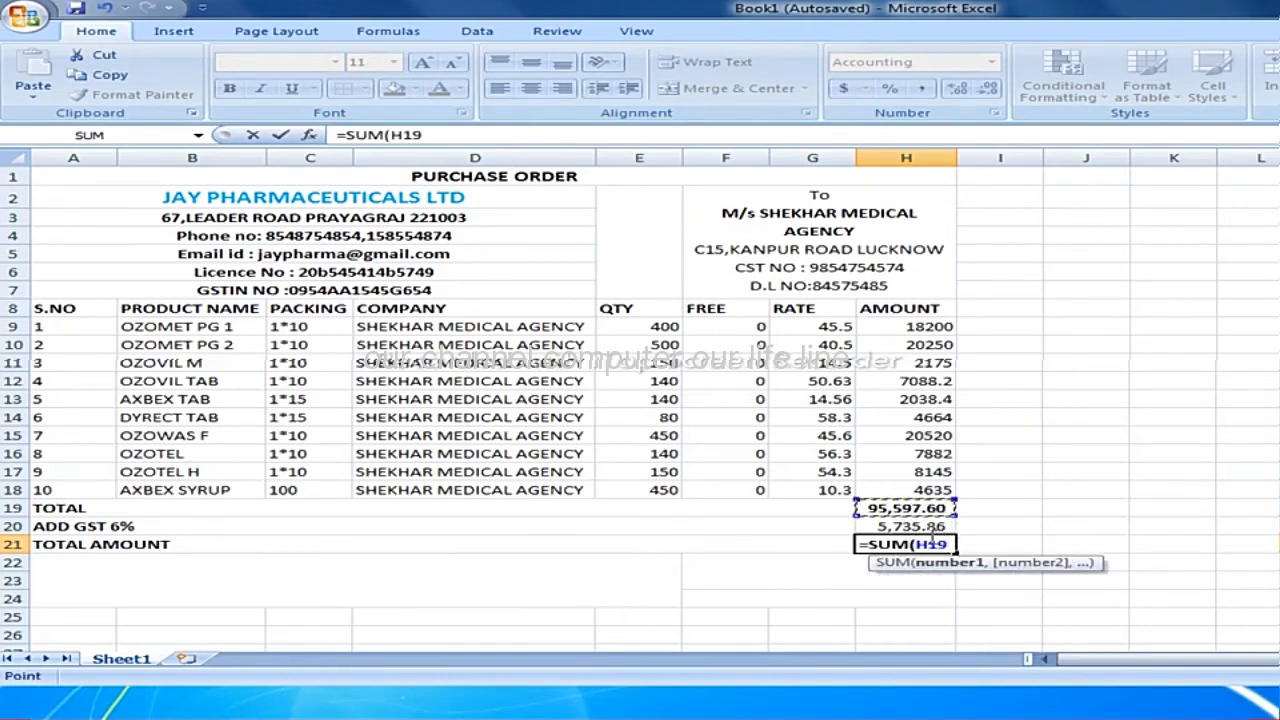
text(,)
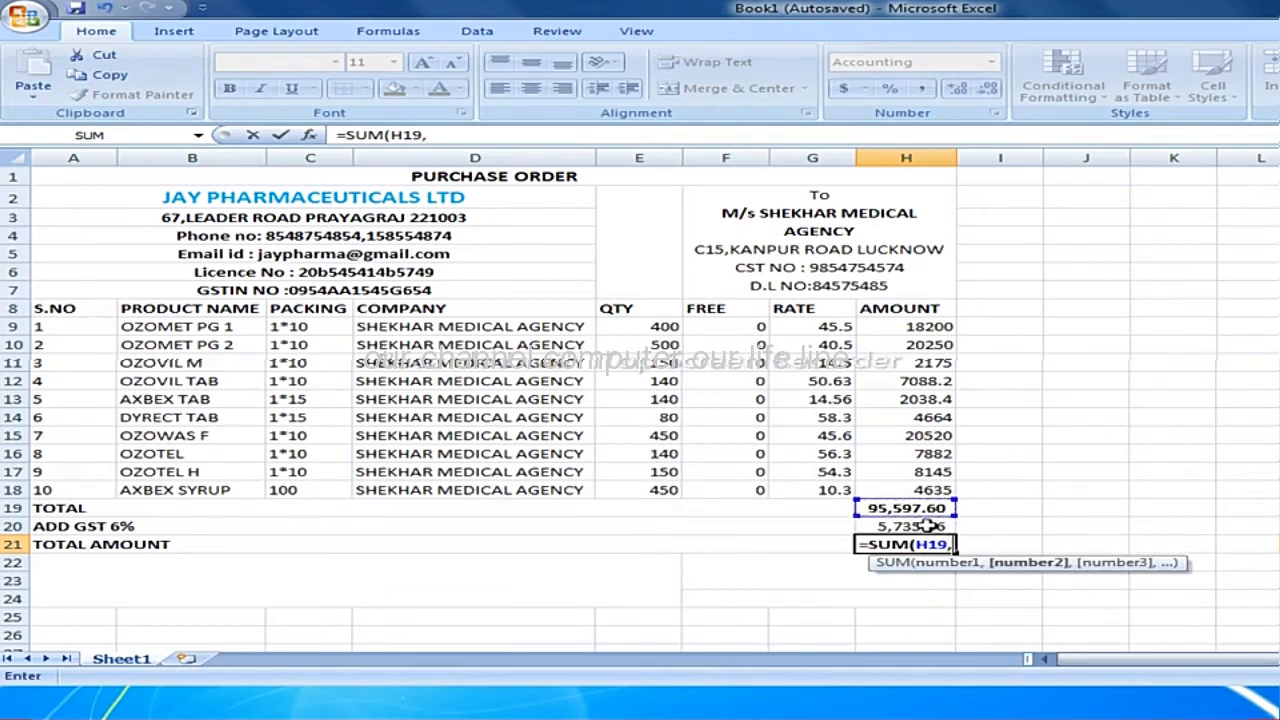
click(928, 526)
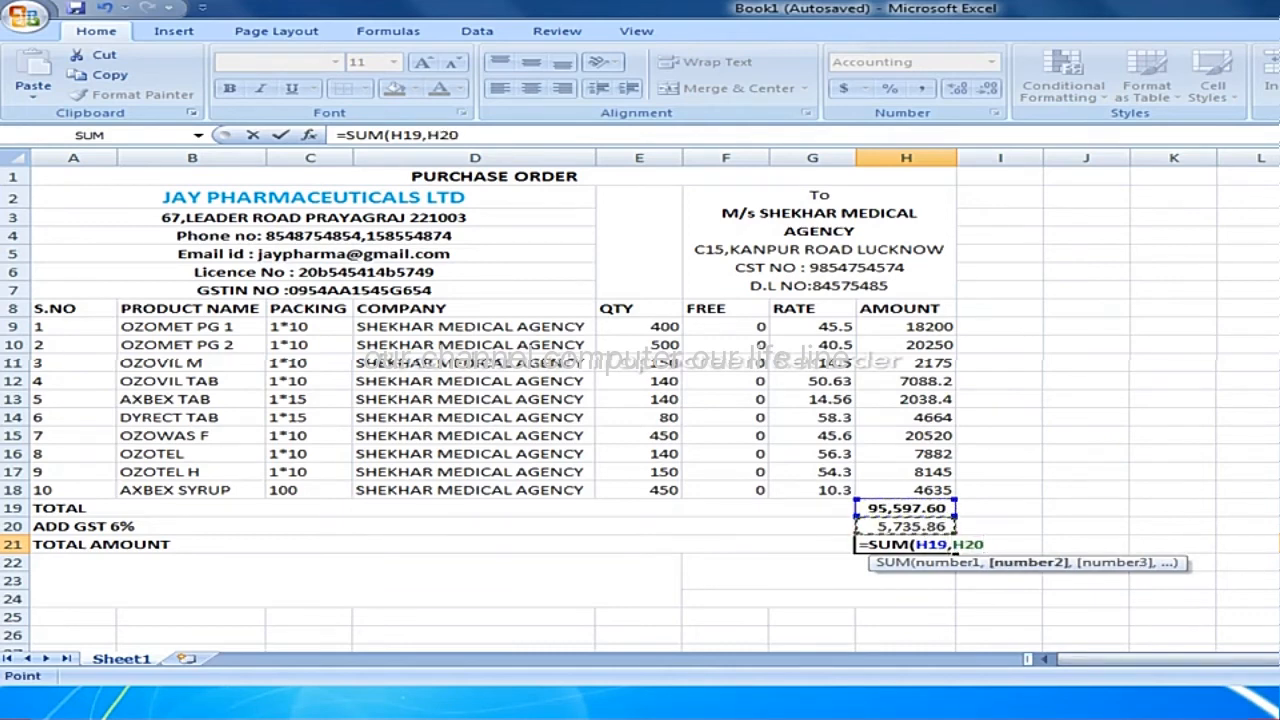
text())
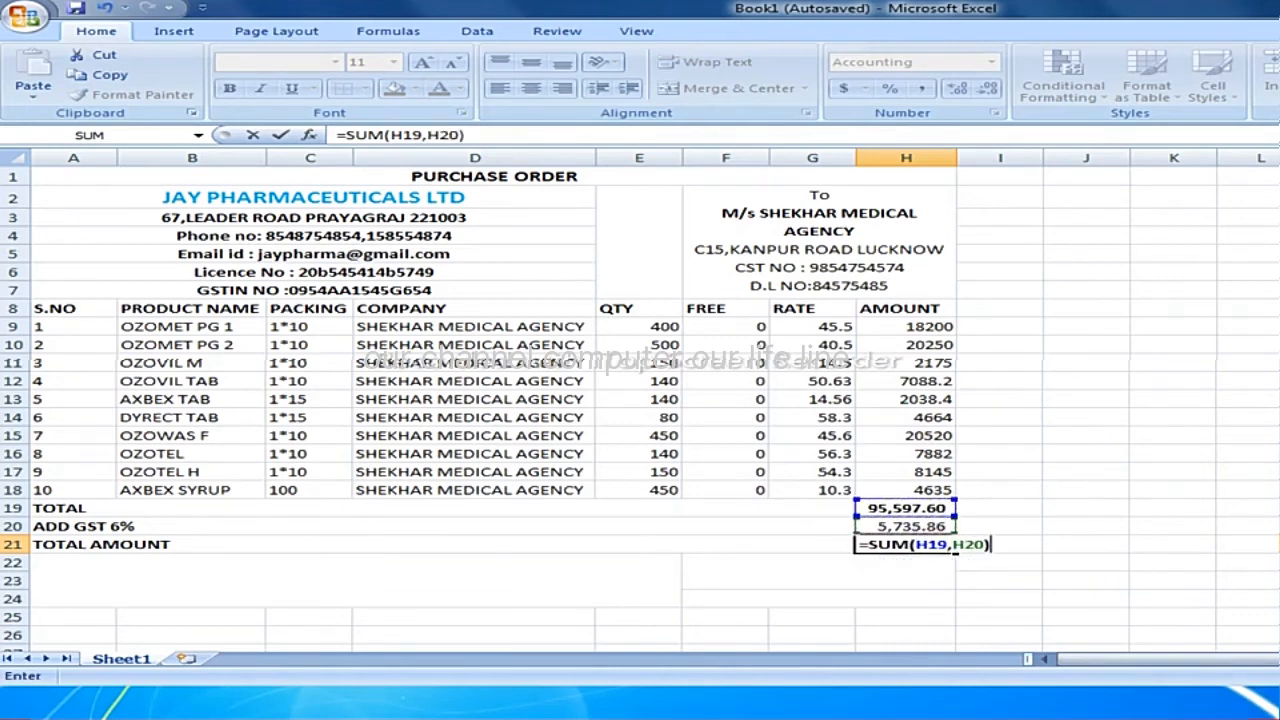
key(Return)
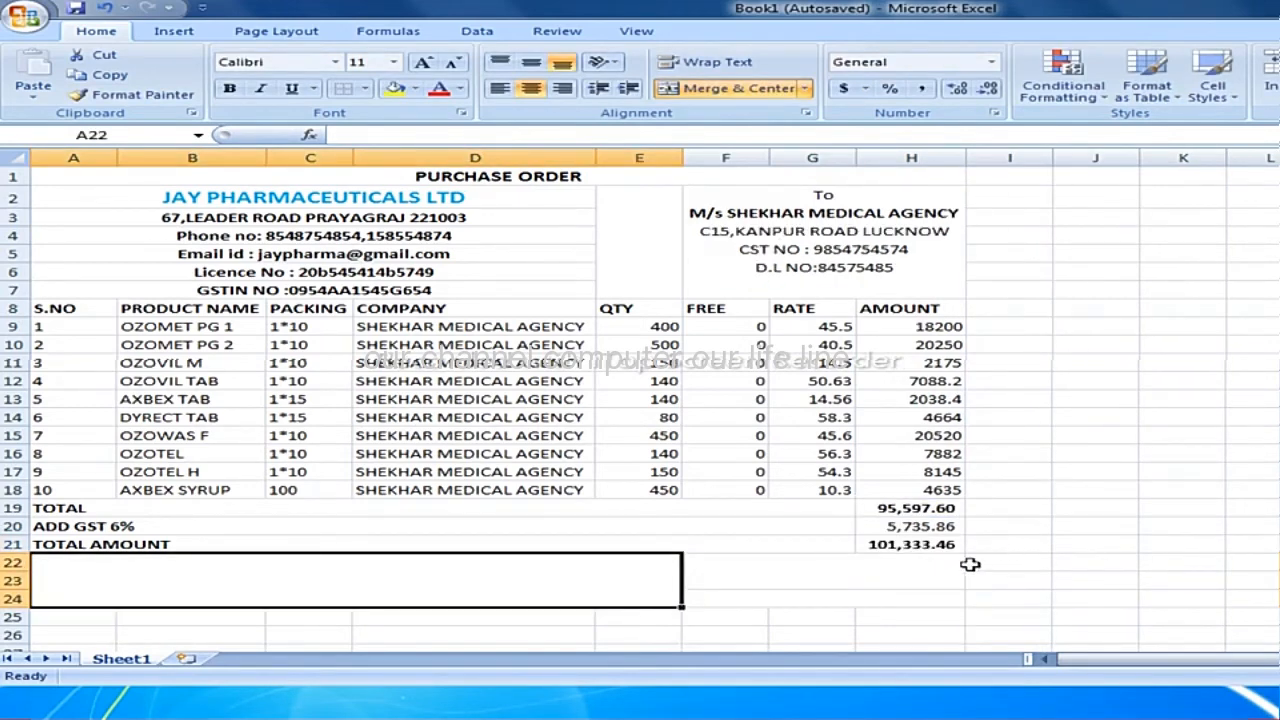
click(908, 544)
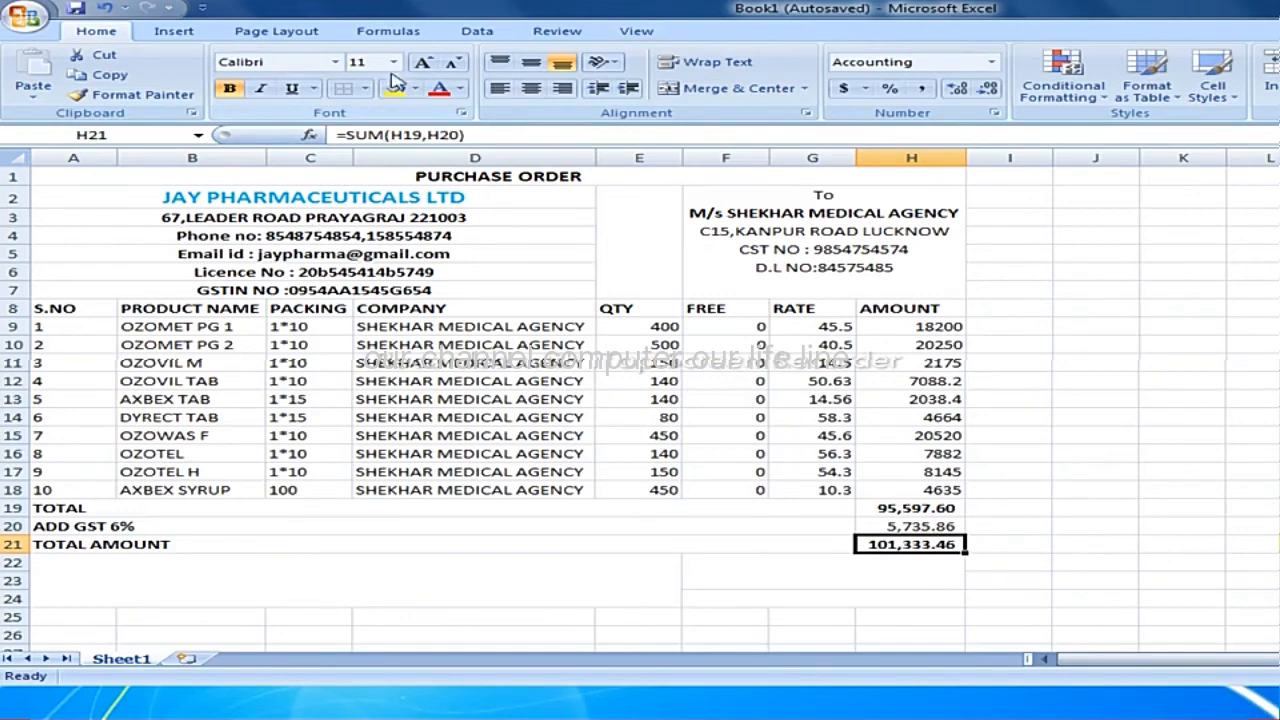
click(439, 88)
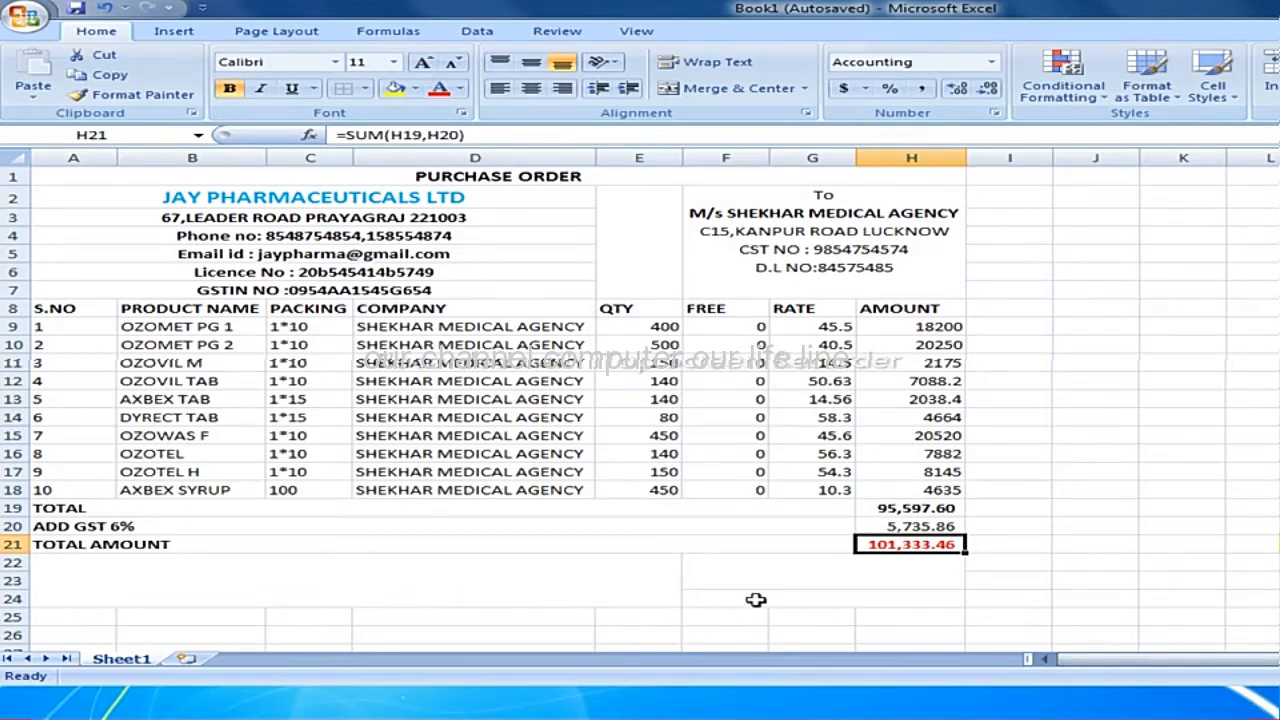
Enter FOR JAY PHARMACEUTICALS LTD in the merged cell F22 below the total amount.
click(791, 561)
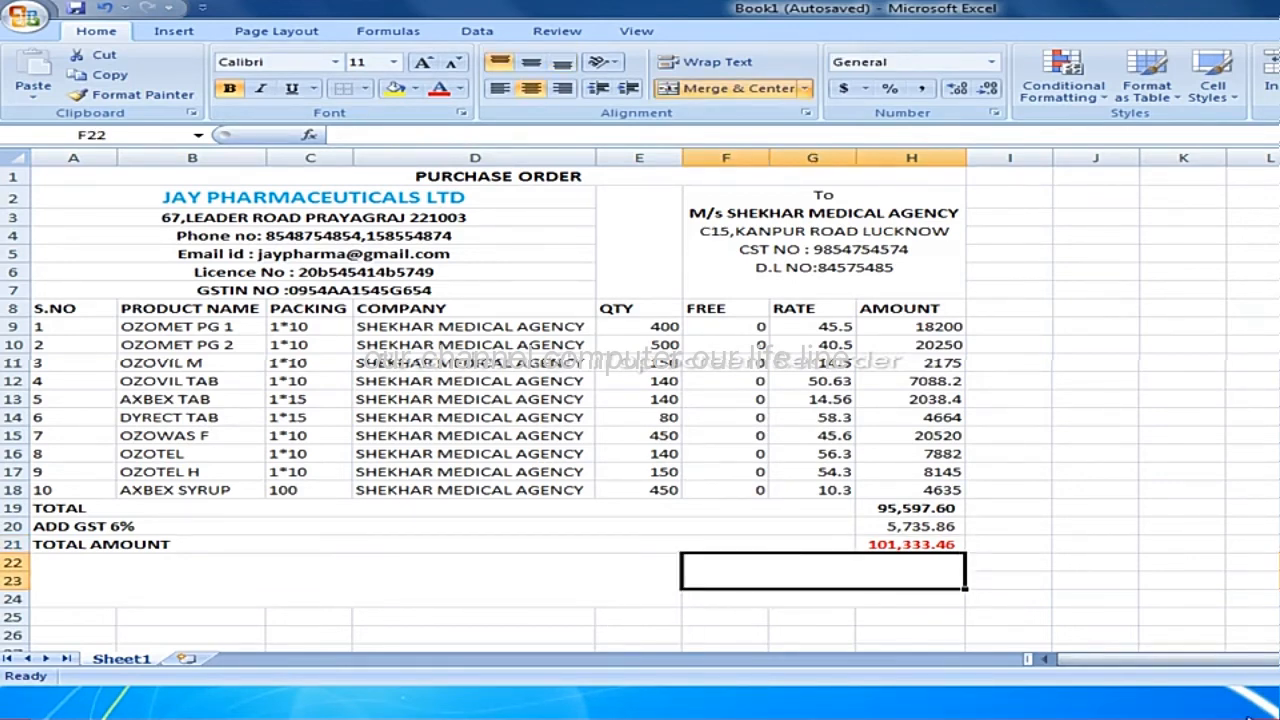
text(ORF)
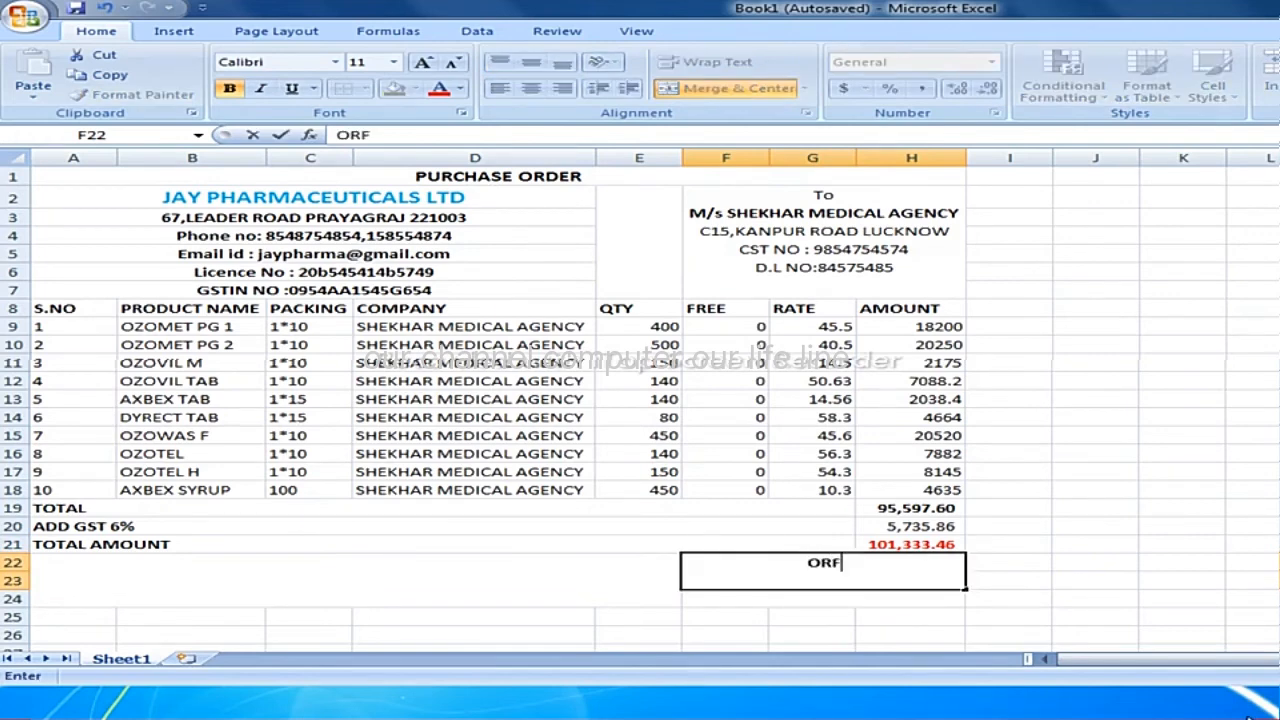
key(BackSpace)
key(BackSpace)
text(F)
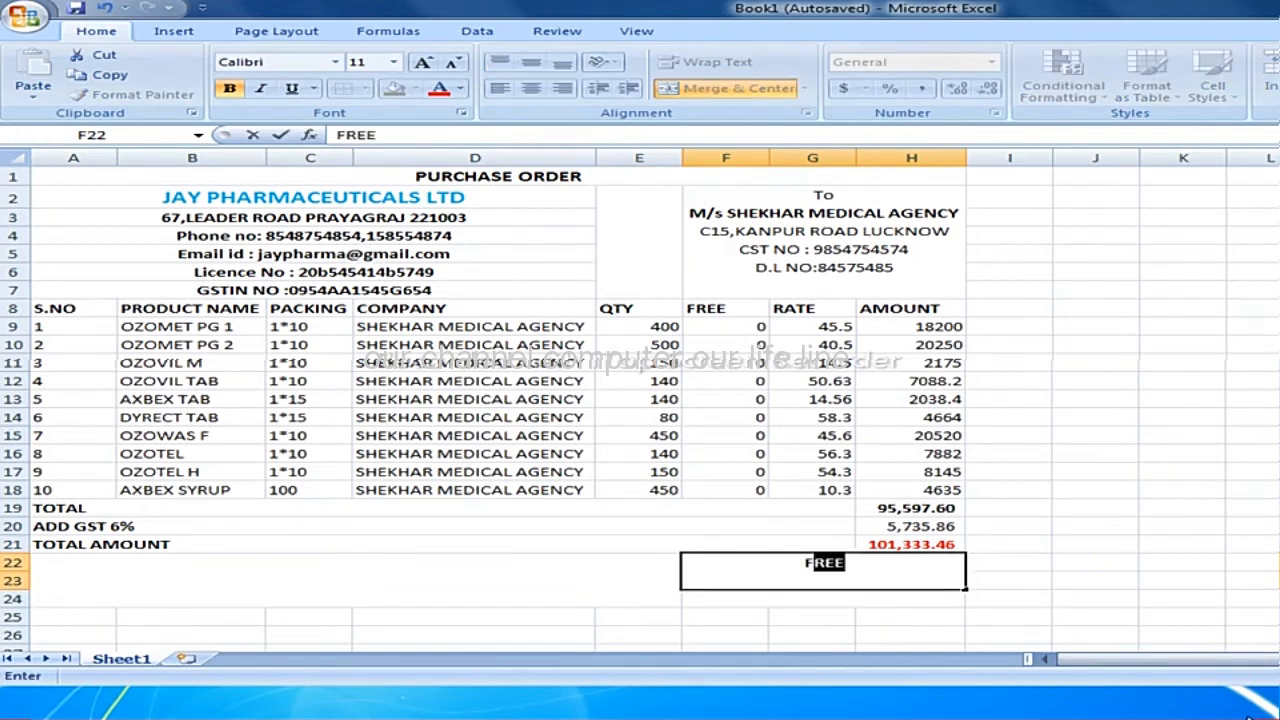
text(OR)
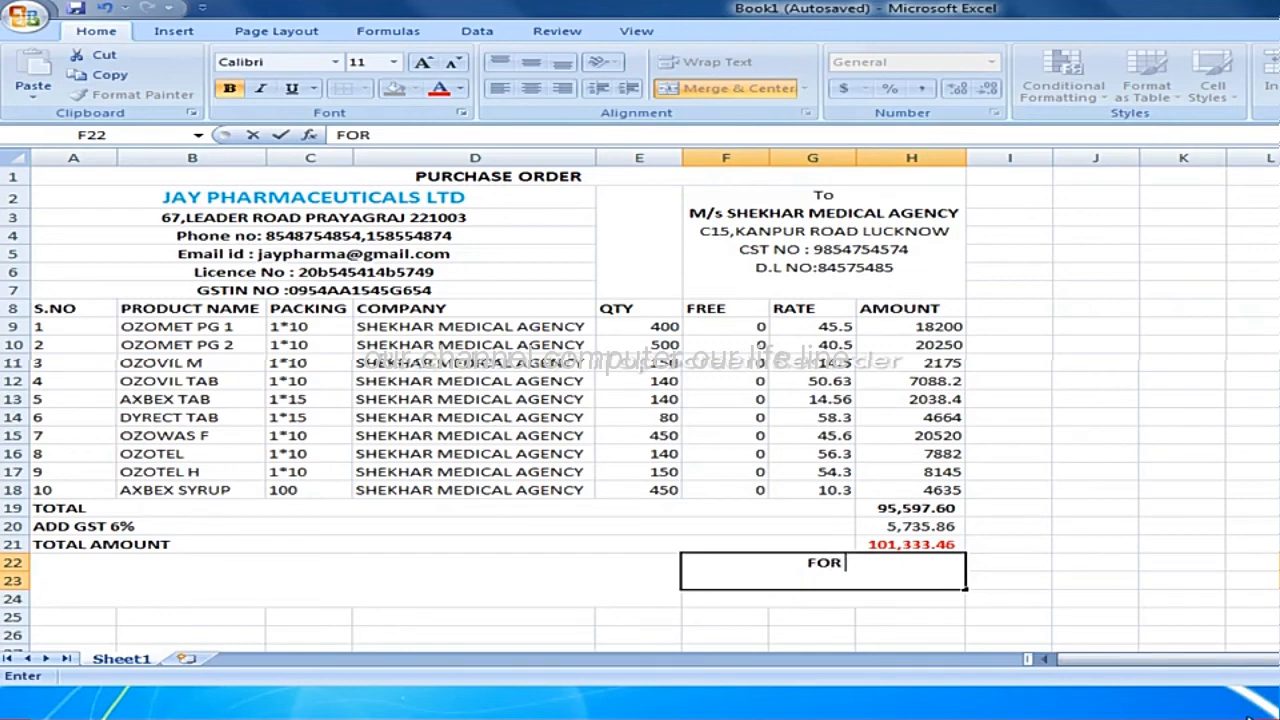
text( JAY)
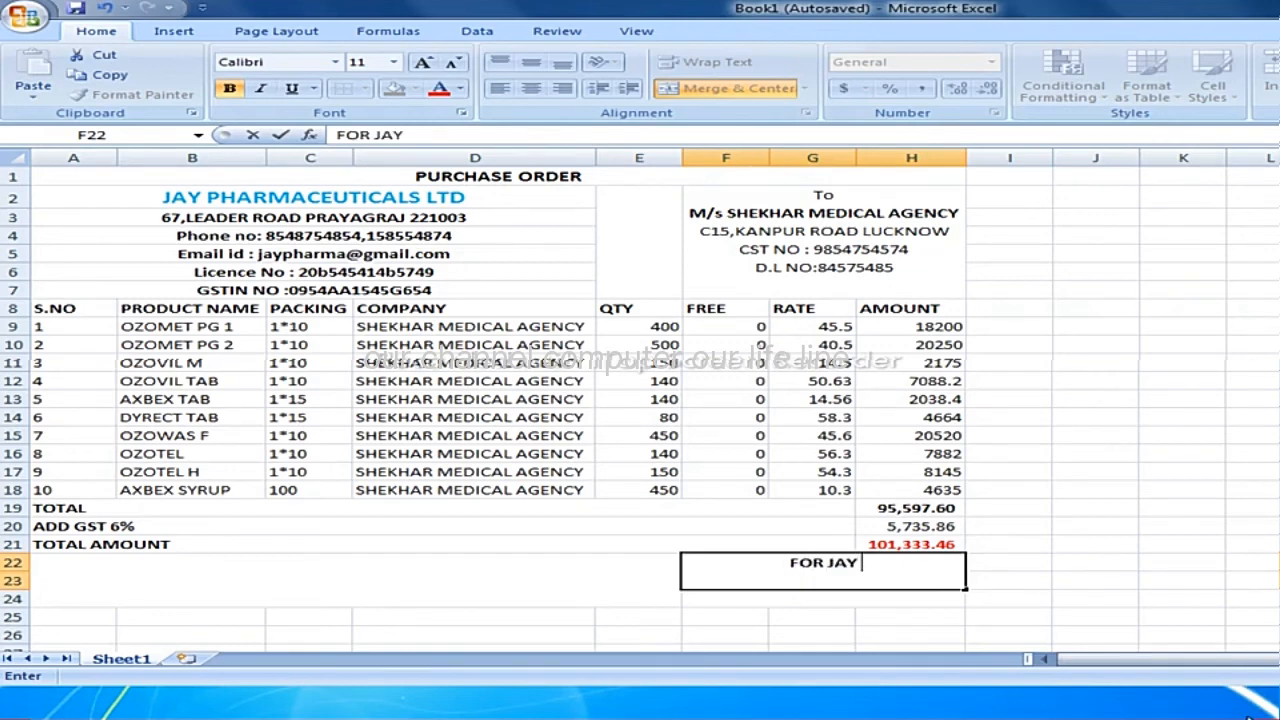
text( PHARMA)
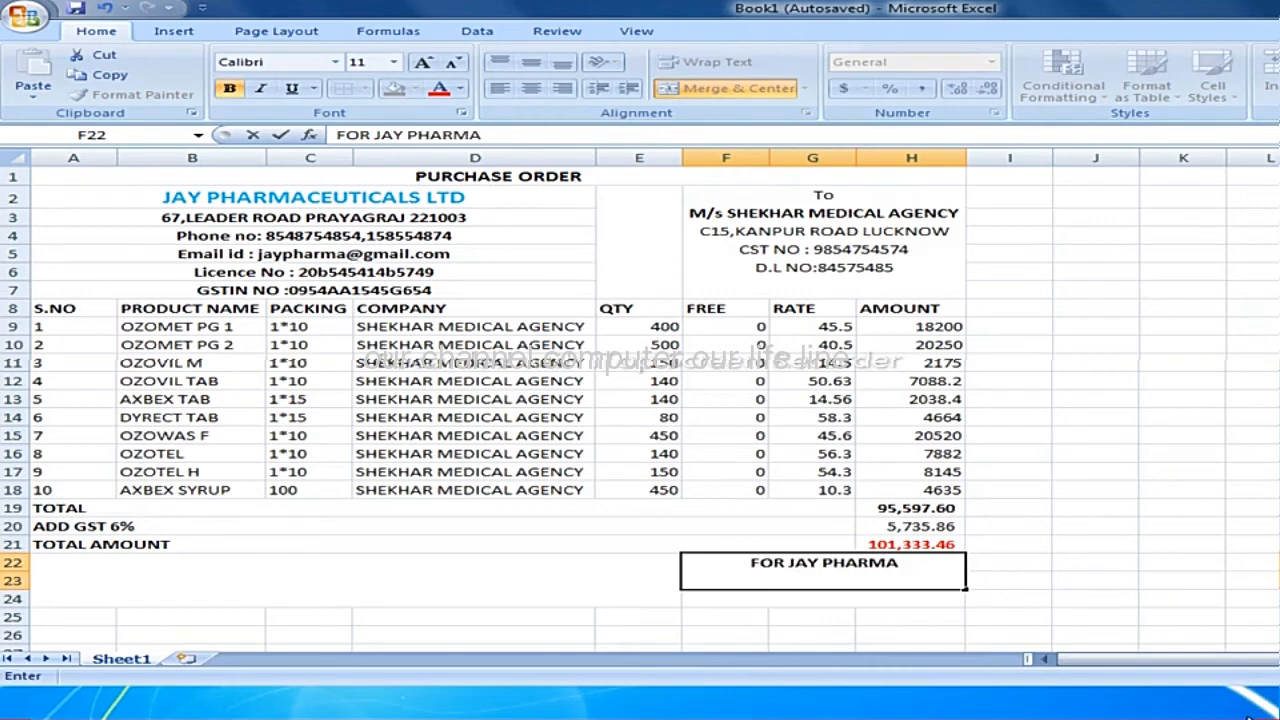
text(CEUT)
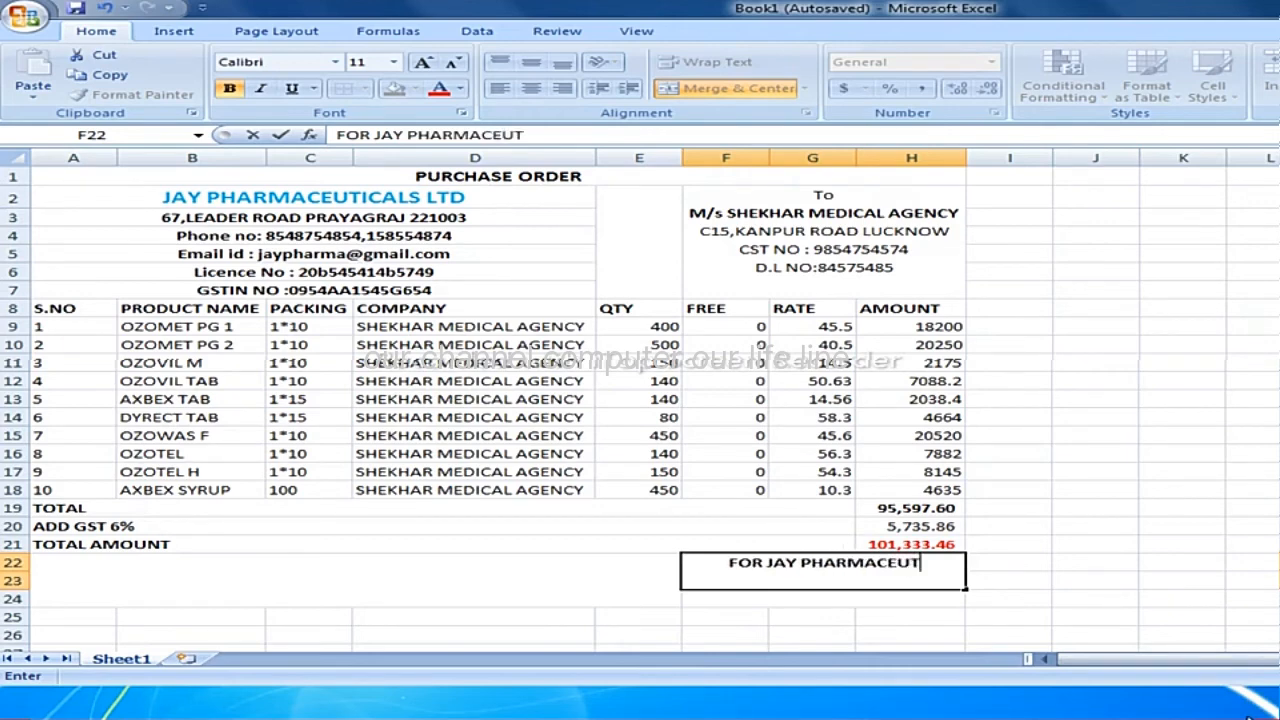
text(ICALS)
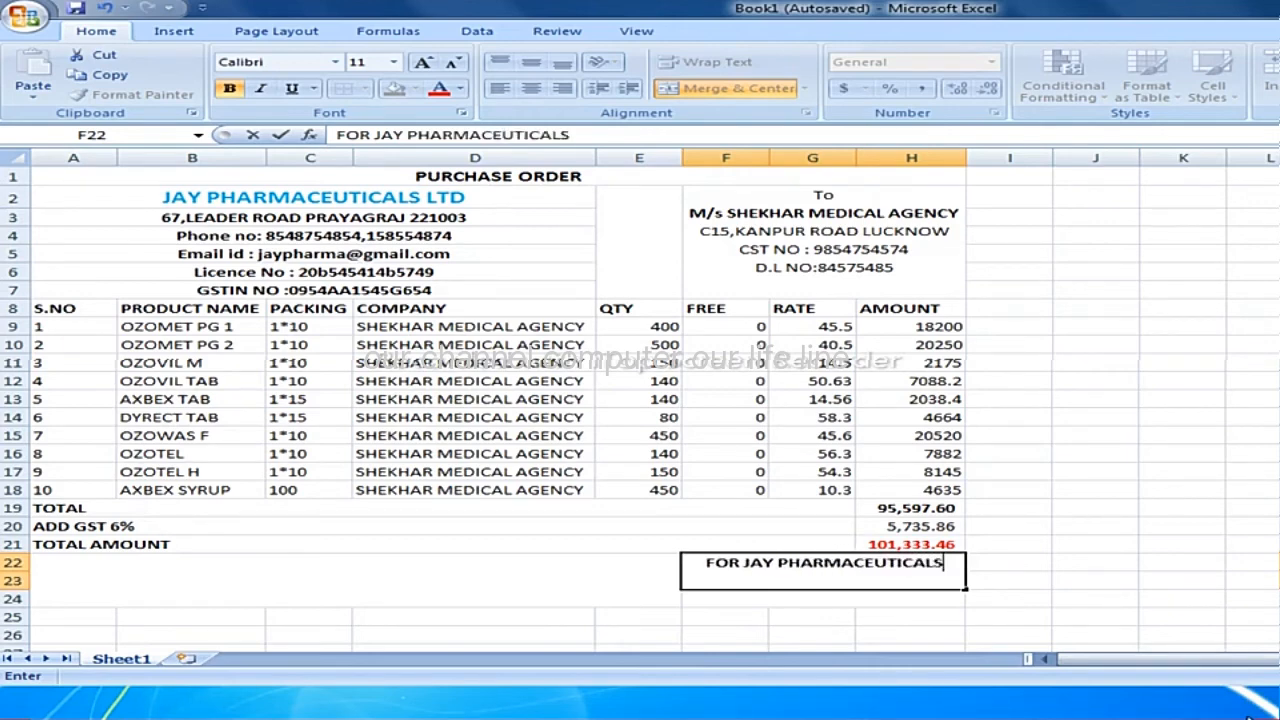
text( LTD)
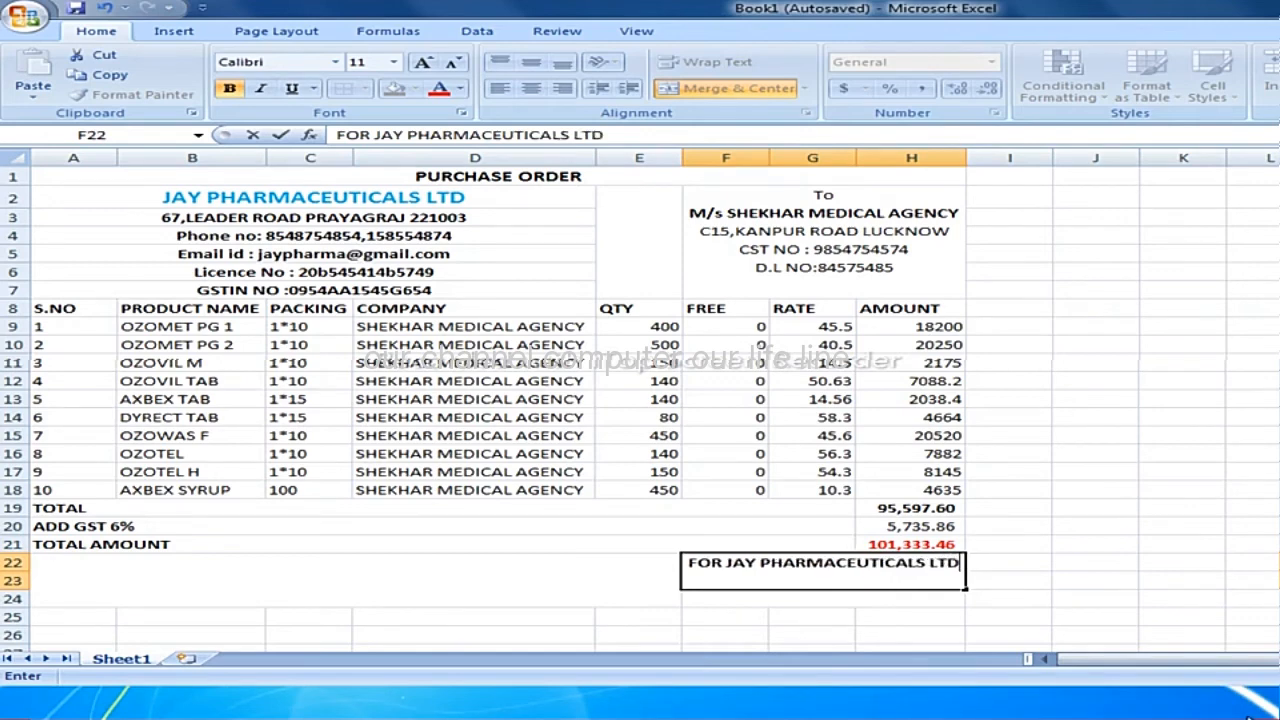
key(Return)
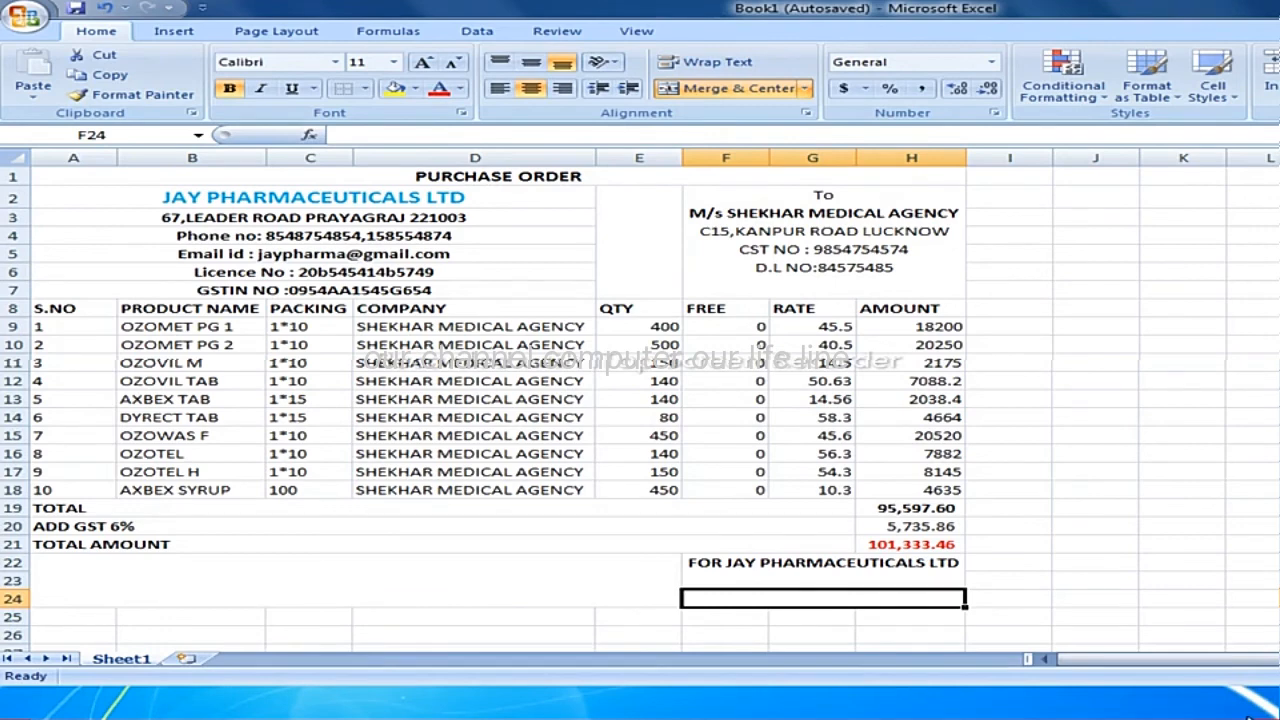
Enter the signature caption AUTHORIZED SIGNATORY in merged cell F24.
text(AUTH)
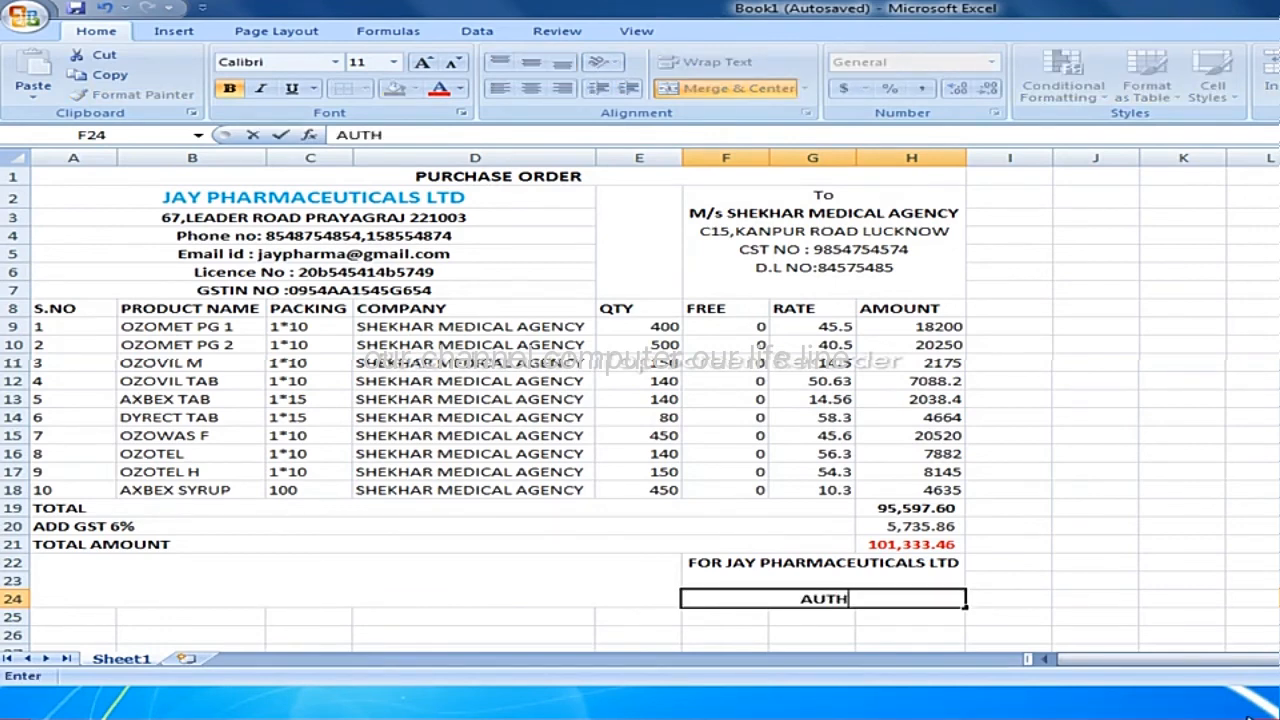
text(ORIZED)
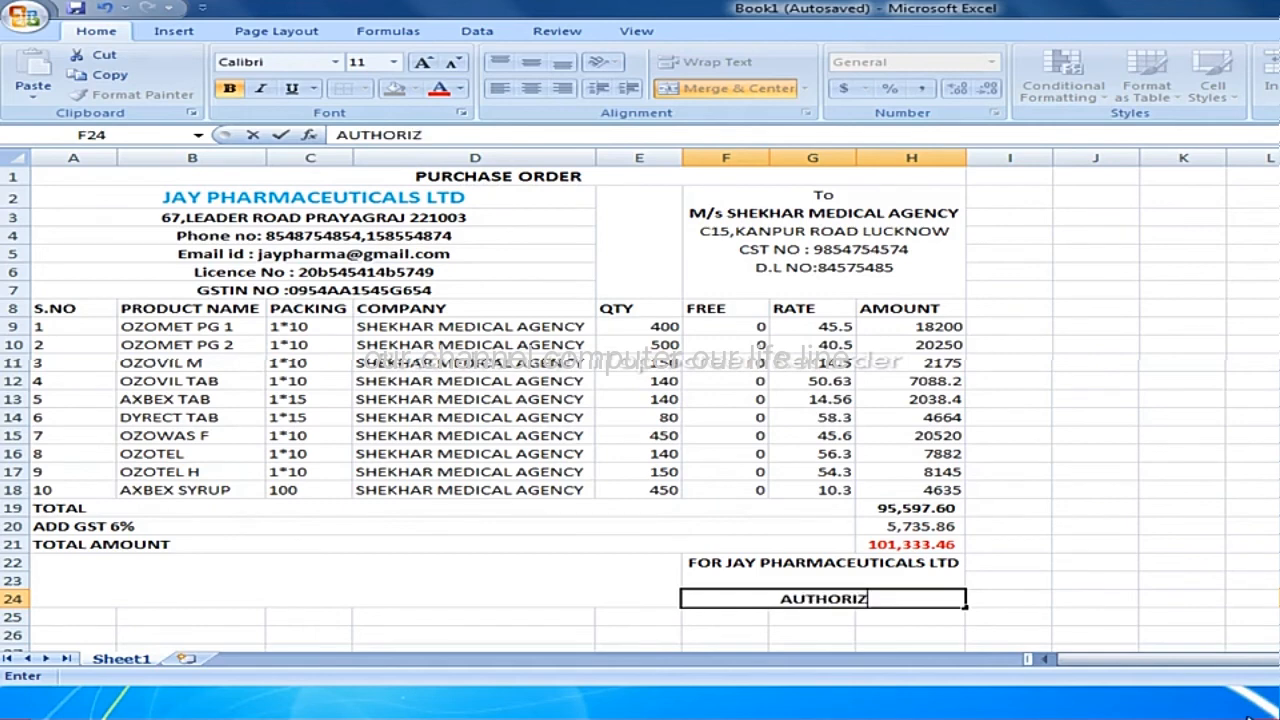
text(SI)
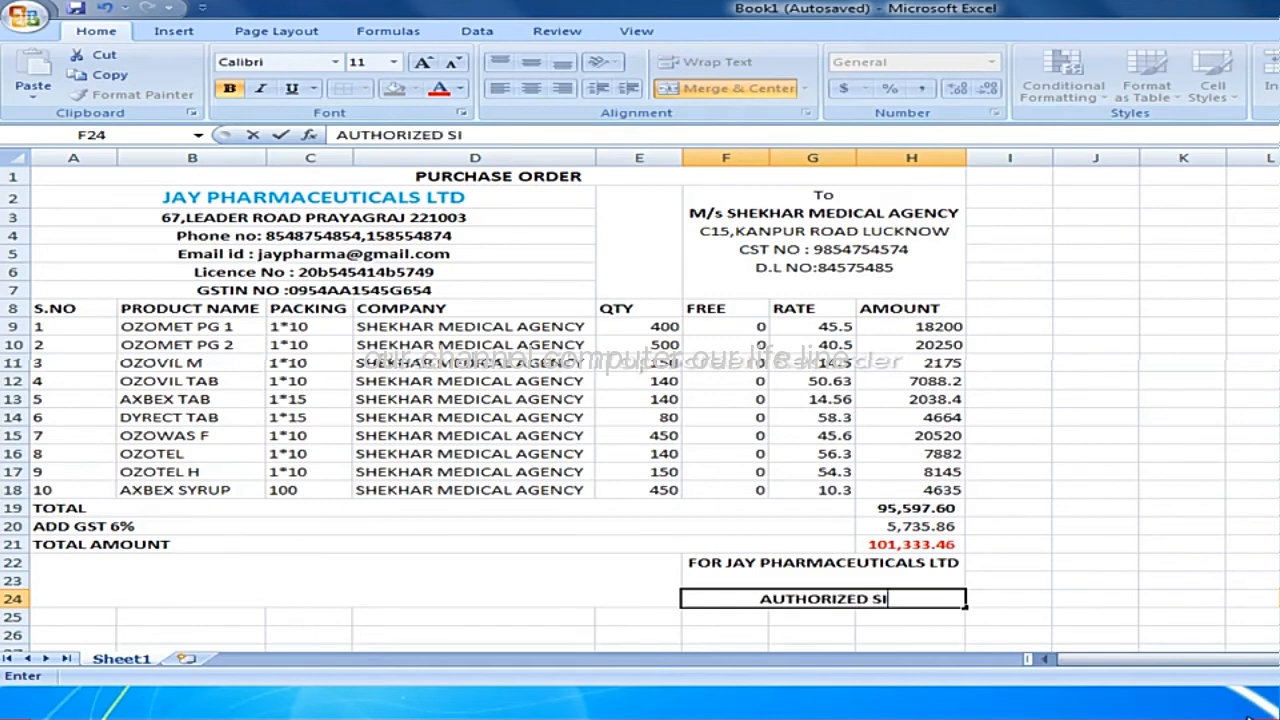
text(GAT)
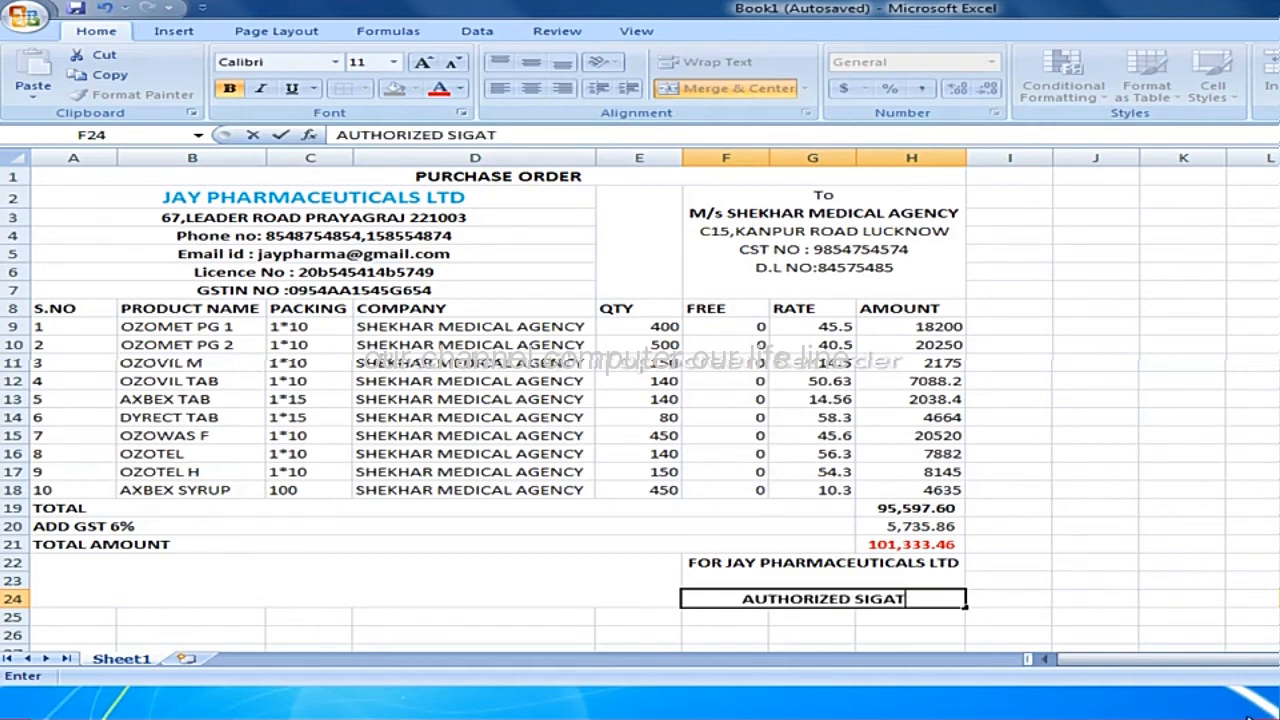
key(BackSpace)
key(BackSpace)
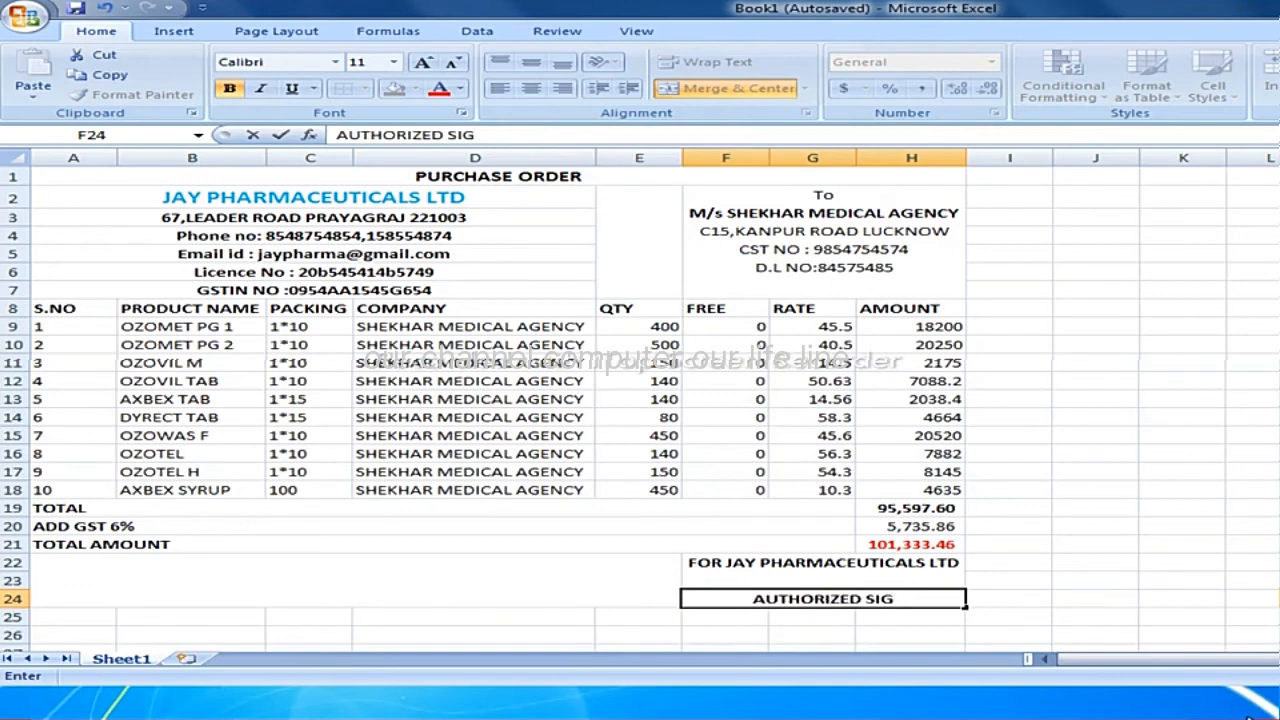
text(NAT)
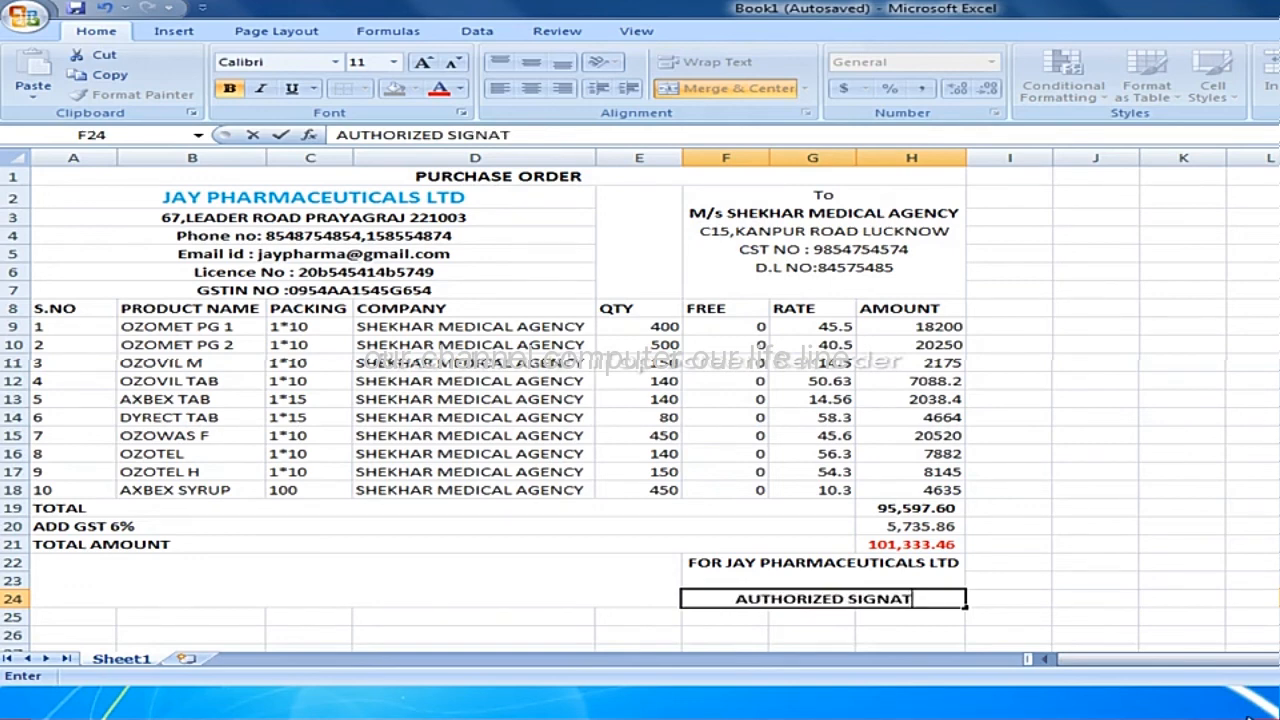
text(ORY)
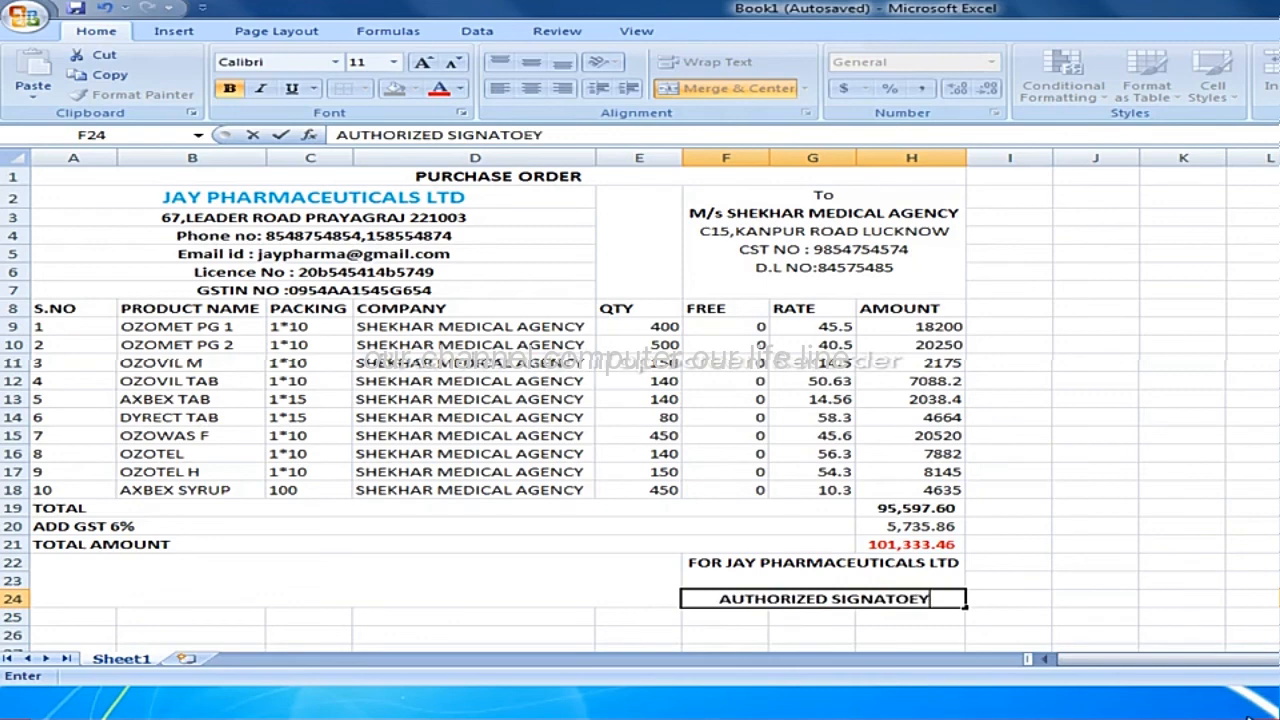
key(BackSpace)
key(BackSpace)
text(RY)
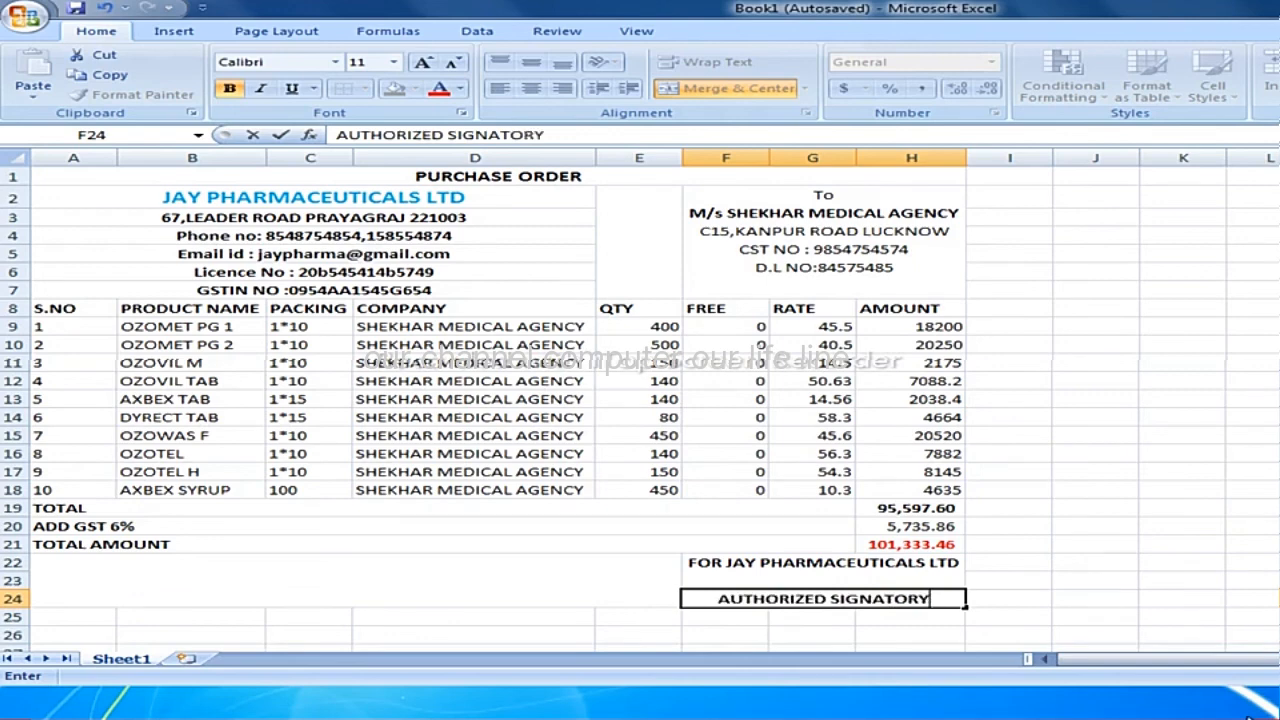
key(Return)
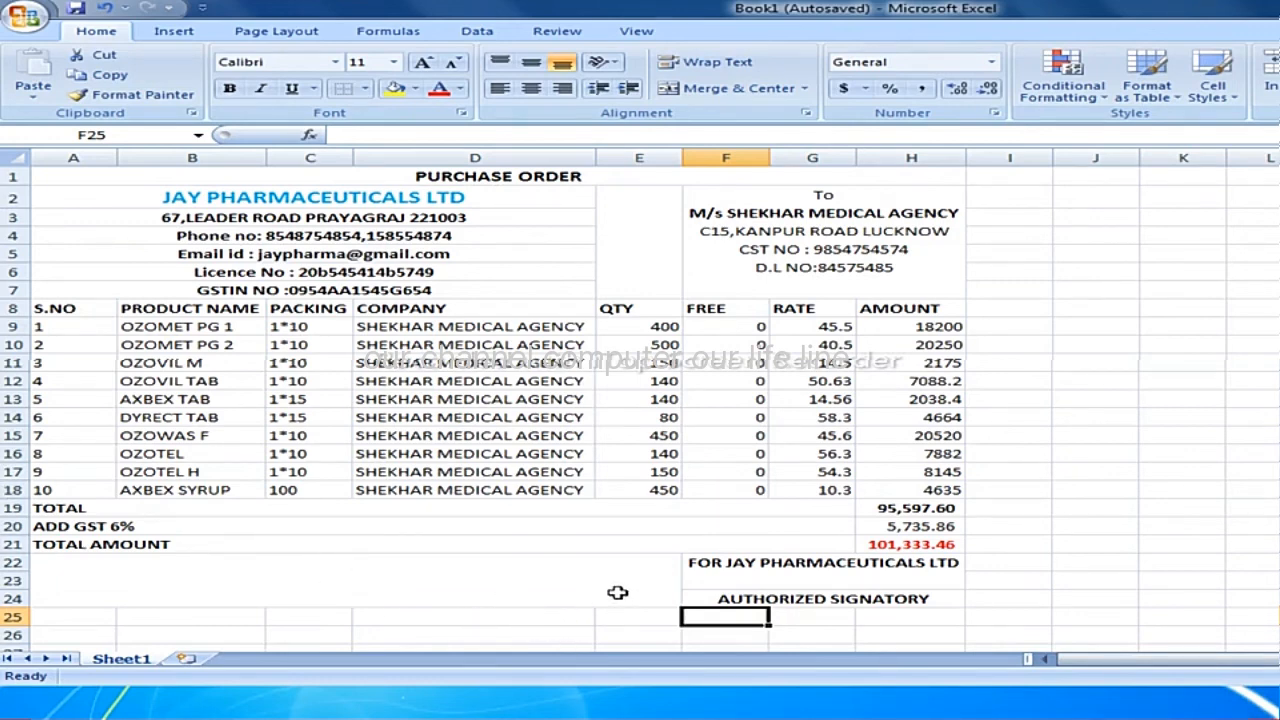
Apply all borders to the whole purchase order form, from the title in A1 to cell H24.
click(424, 176)
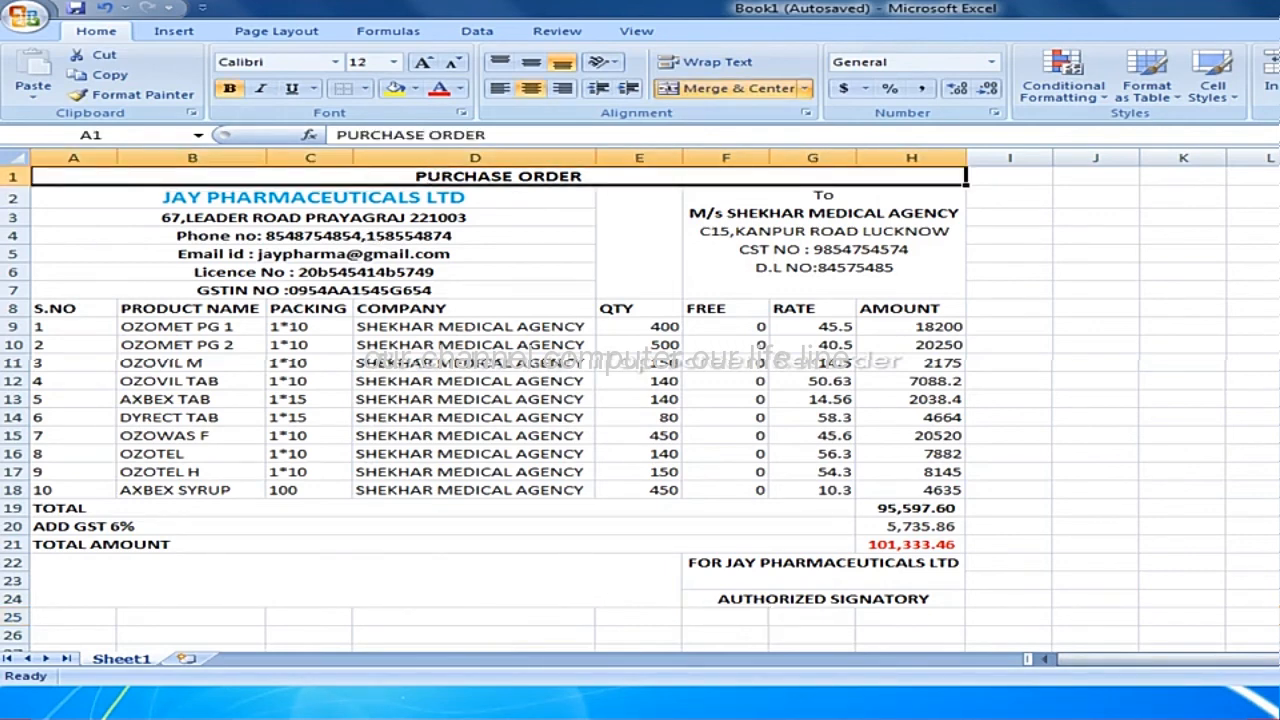
drag(424, 176, 965, 606)
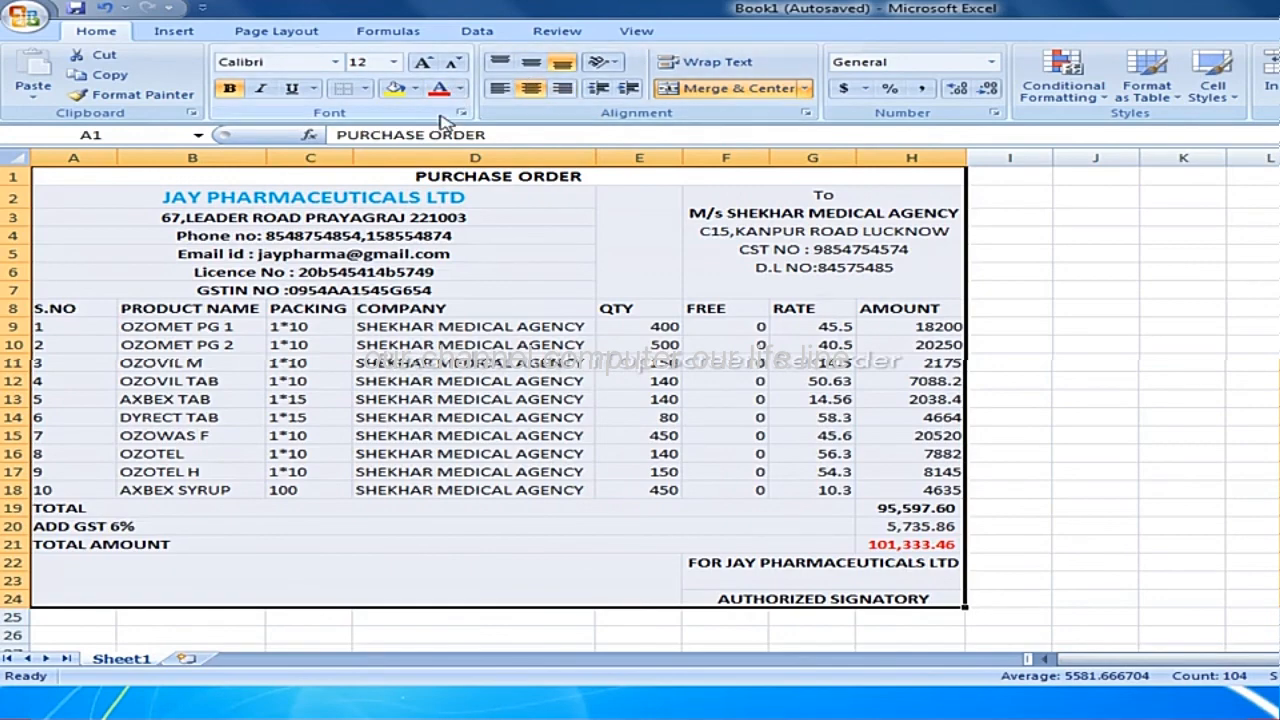
click(365, 88)
click(418, 233)
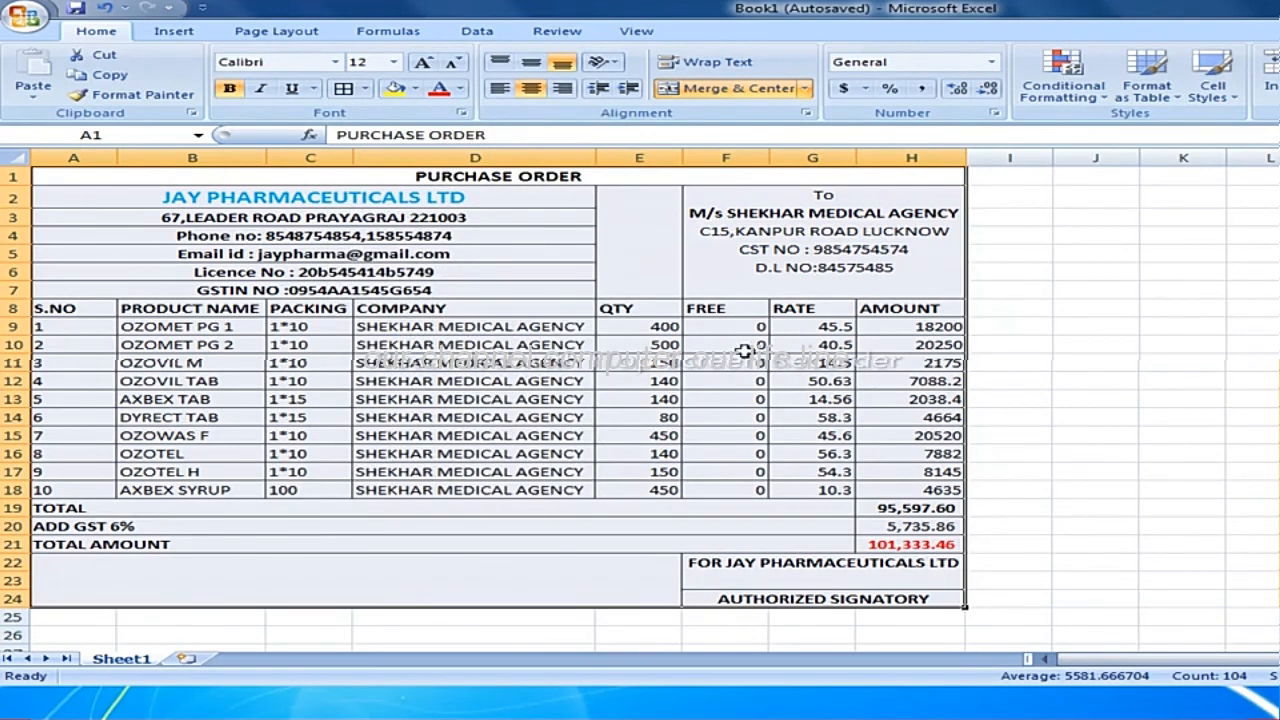
click(1007, 586)
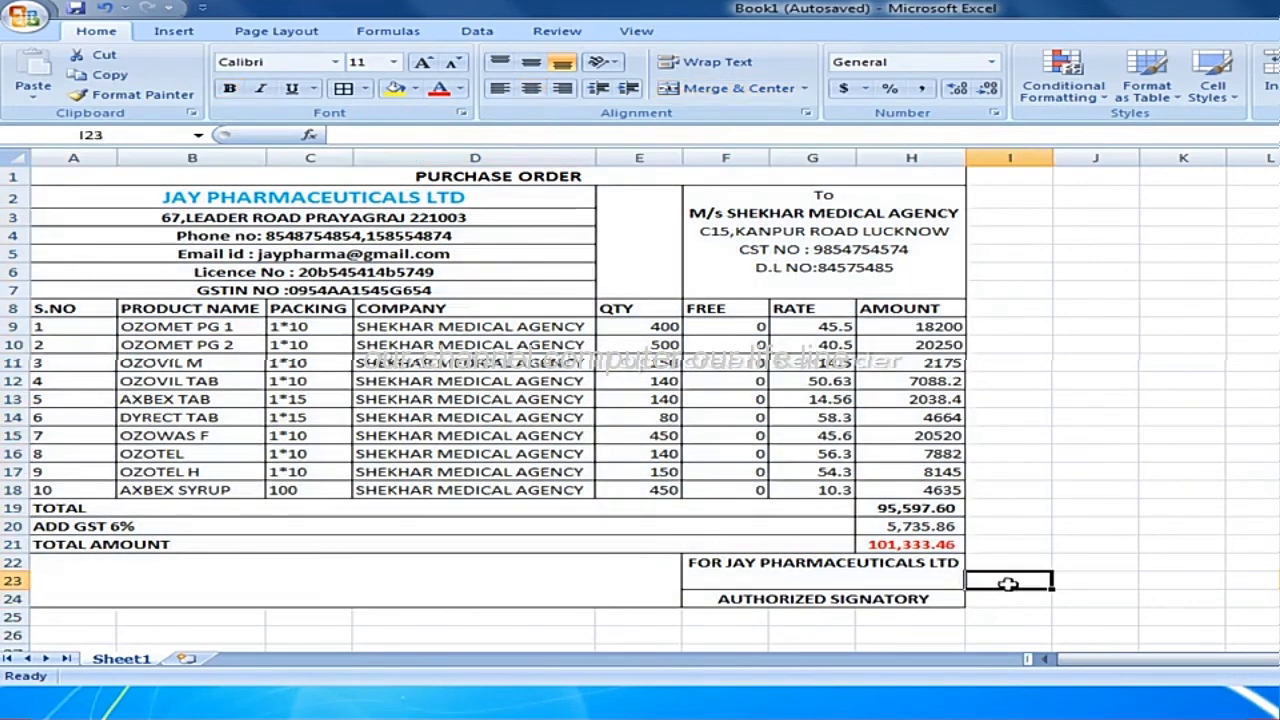